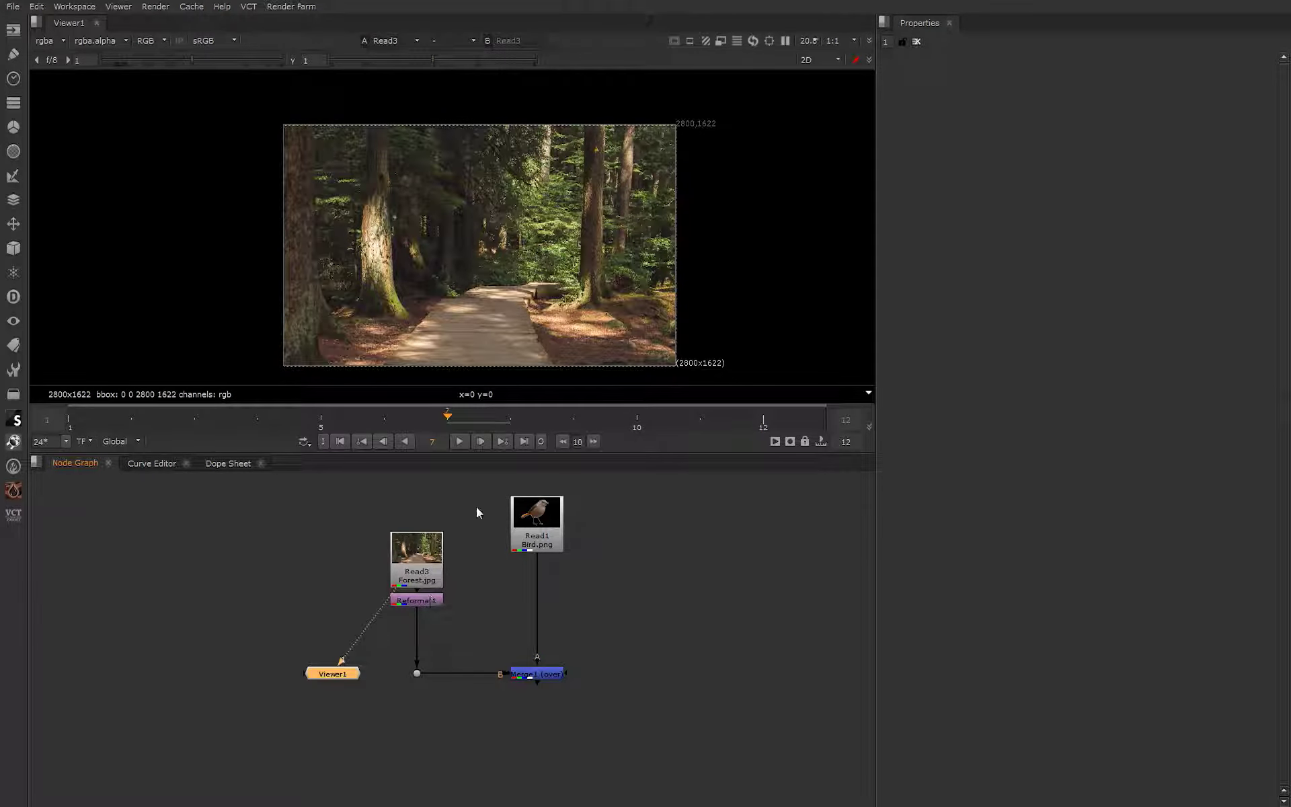
View the reformatted forest plate, the bird image and the merged composite in turn.
drag(658, 107, 736, 139)
drag(658, 111, 738, 147)
click(429, 600)
key(1)
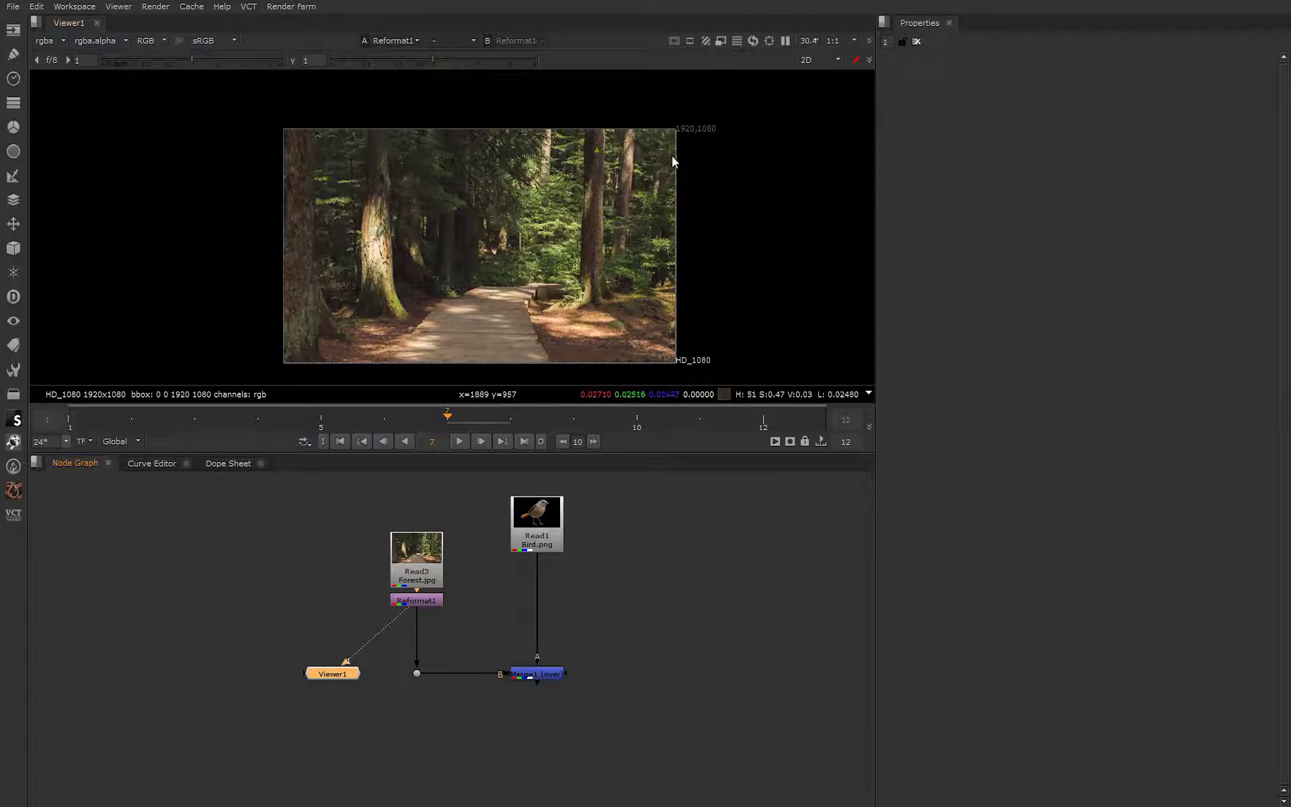
click(534, 541)
key(1)
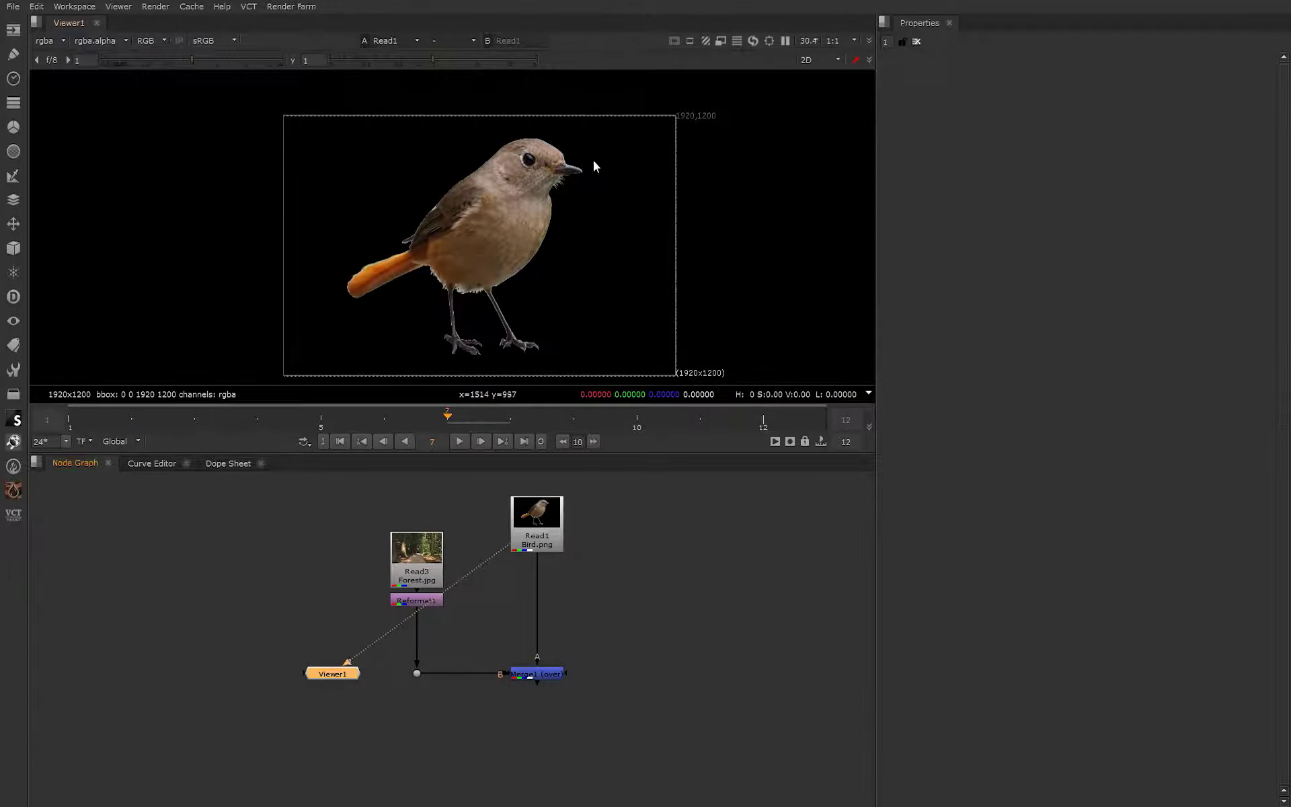
click(543, 674)
key(1)
Add a Transform node between the bird image and the A input of the Merge node.
click(533, 531)
key(t)
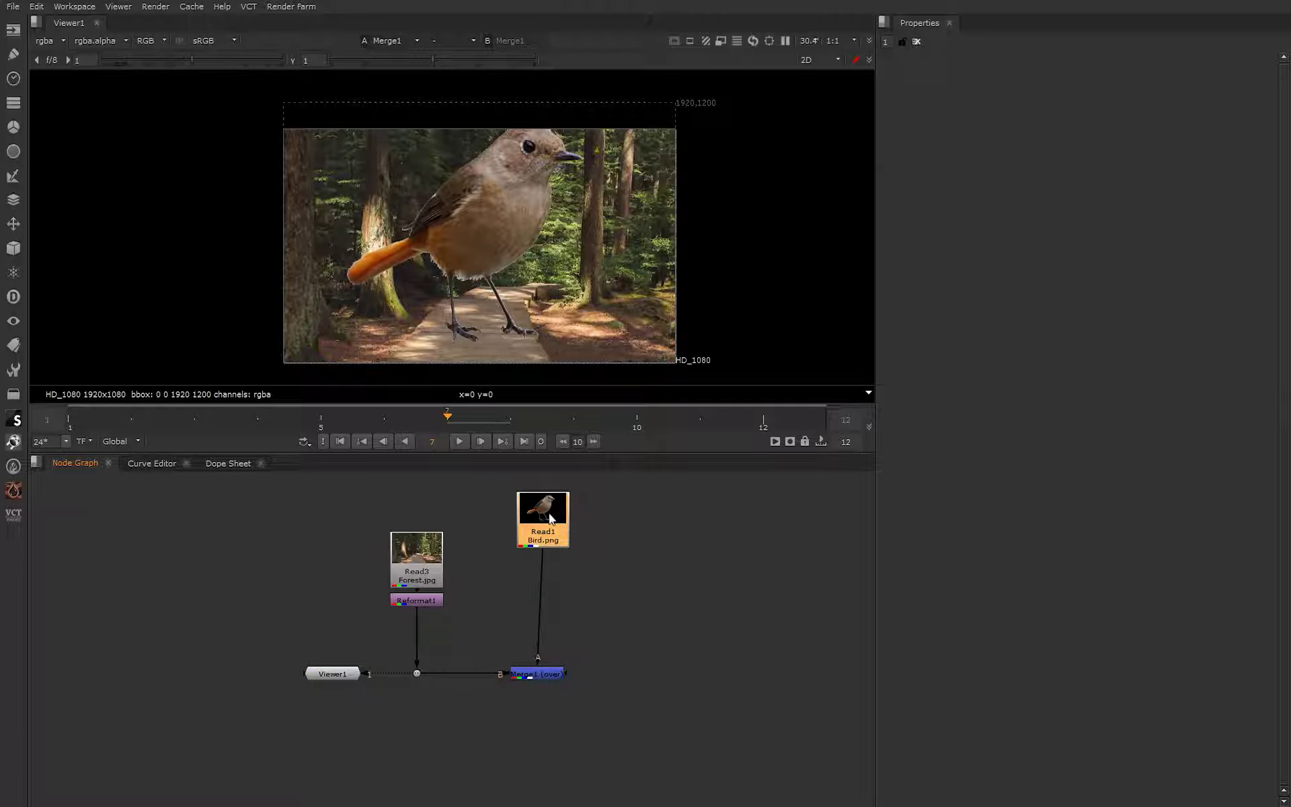
drag(484, 599, 577, 476)
drag(552, 525, 546, 547)
click(547, 584)
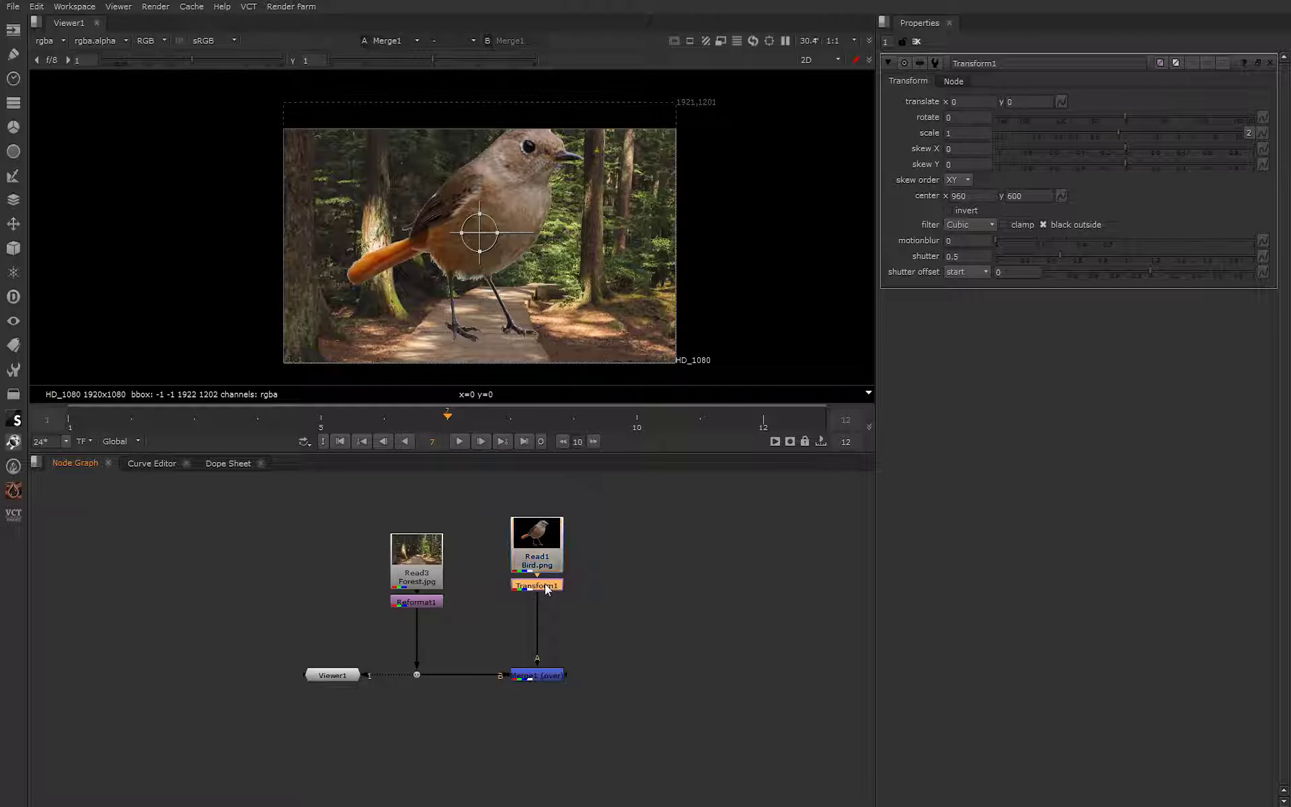
Set the scale of the bird's Transform node to 0.1.
click(962, 131)
key(Right)
key(Down)
key(Down)
key(Down)
key(Down)
key(Down)
key(Down)
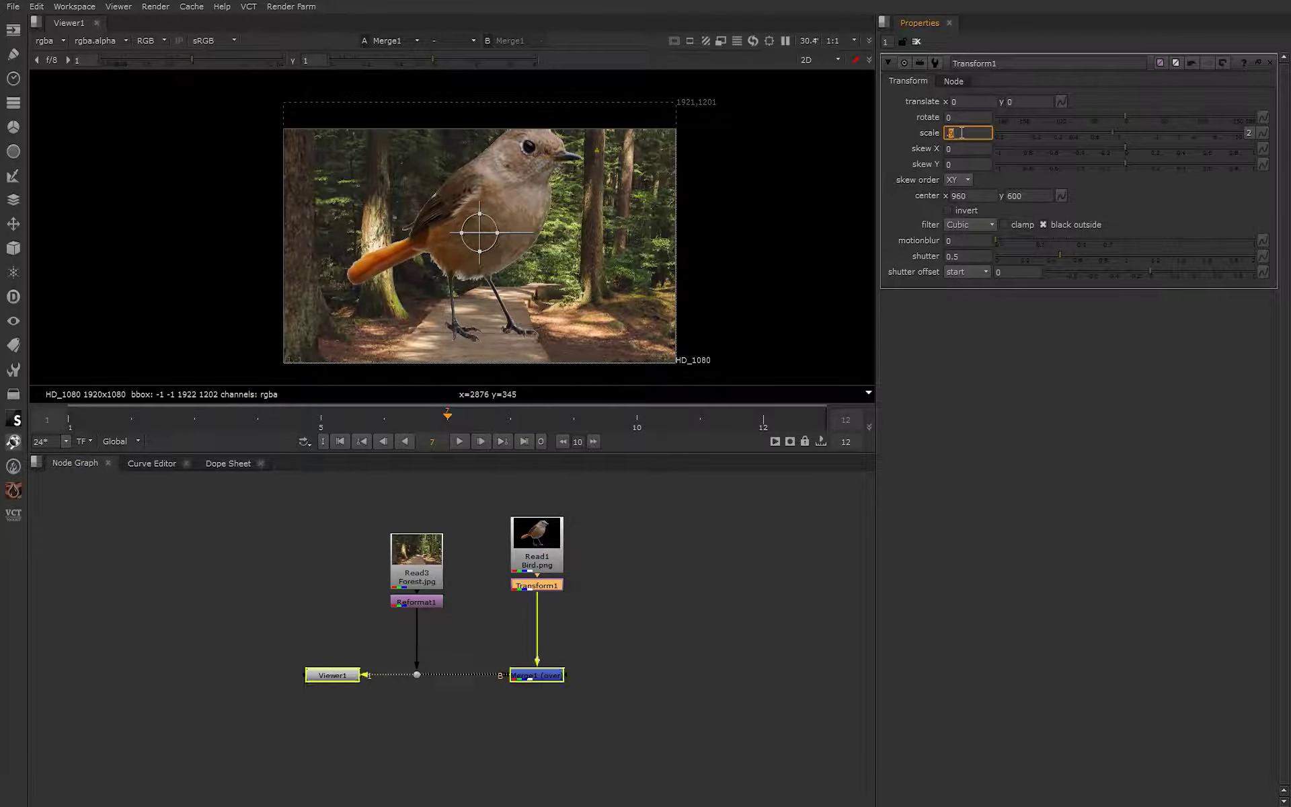
key(Up)
key(Down)
key(Down)
key(Down)
key(Down)
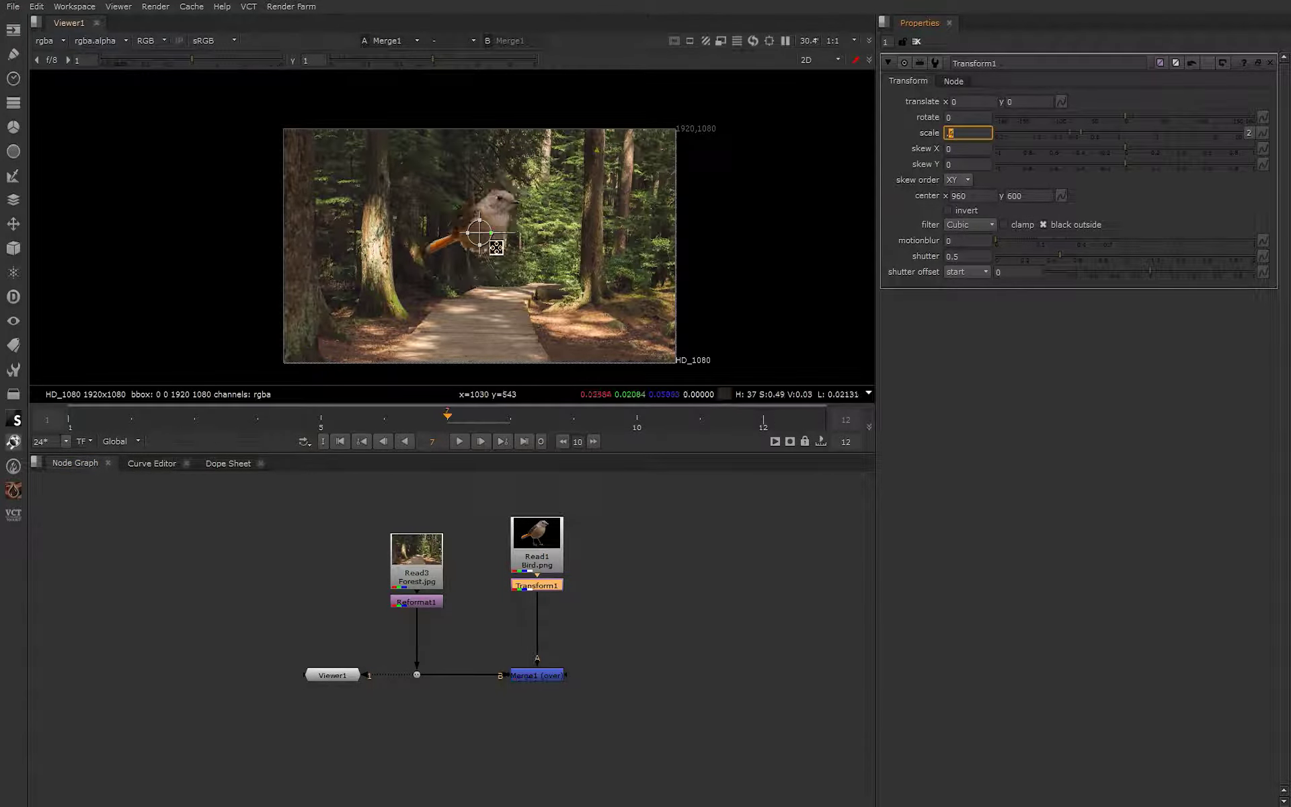
Move the small bird in front of the sunlit tree trunk, to a translate of about x -497, y -187.
middle_drag(490, 278, 553, 259)
scroll(550, 242, up, 5)
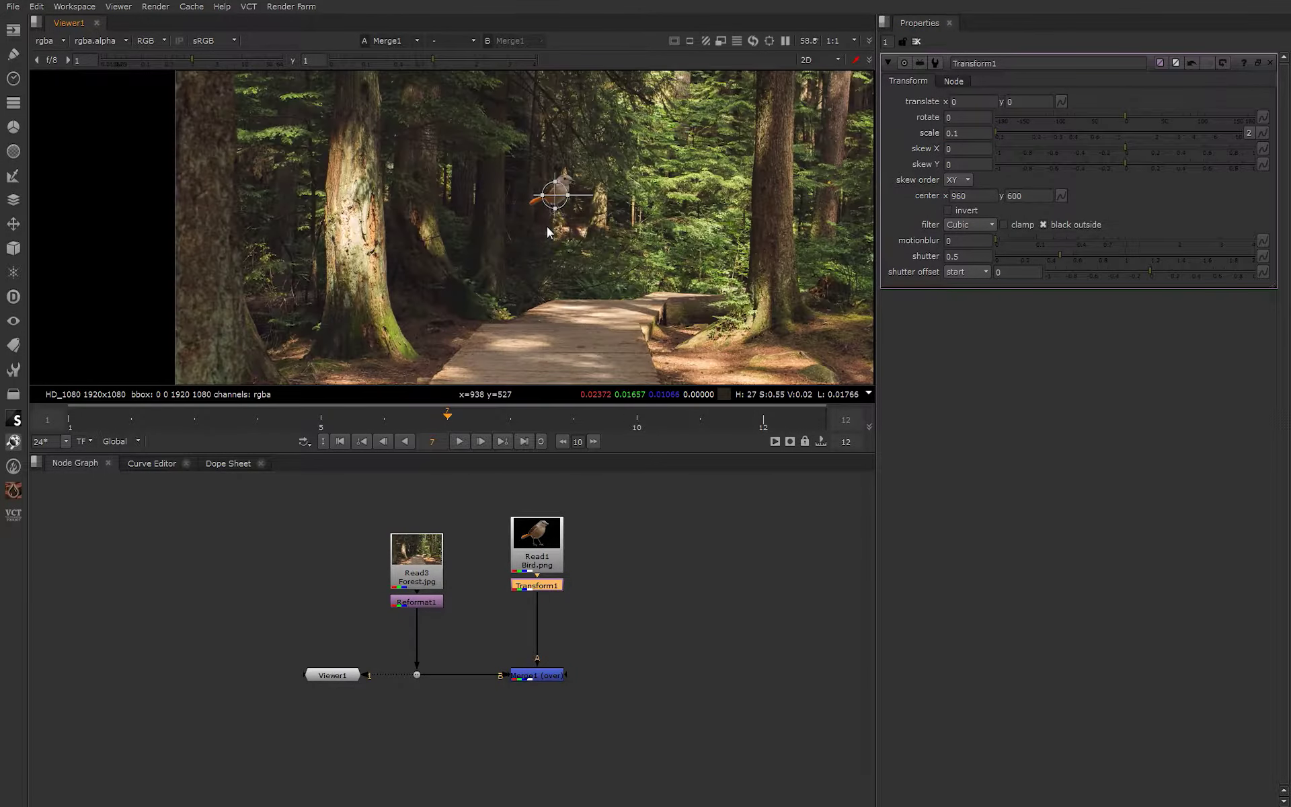
drag(560, 188, 297, 302)
middle_drag(375, 314, 409, 252)
scroll(410, 204, down, 3)
scroll(389, 254, up, 3)
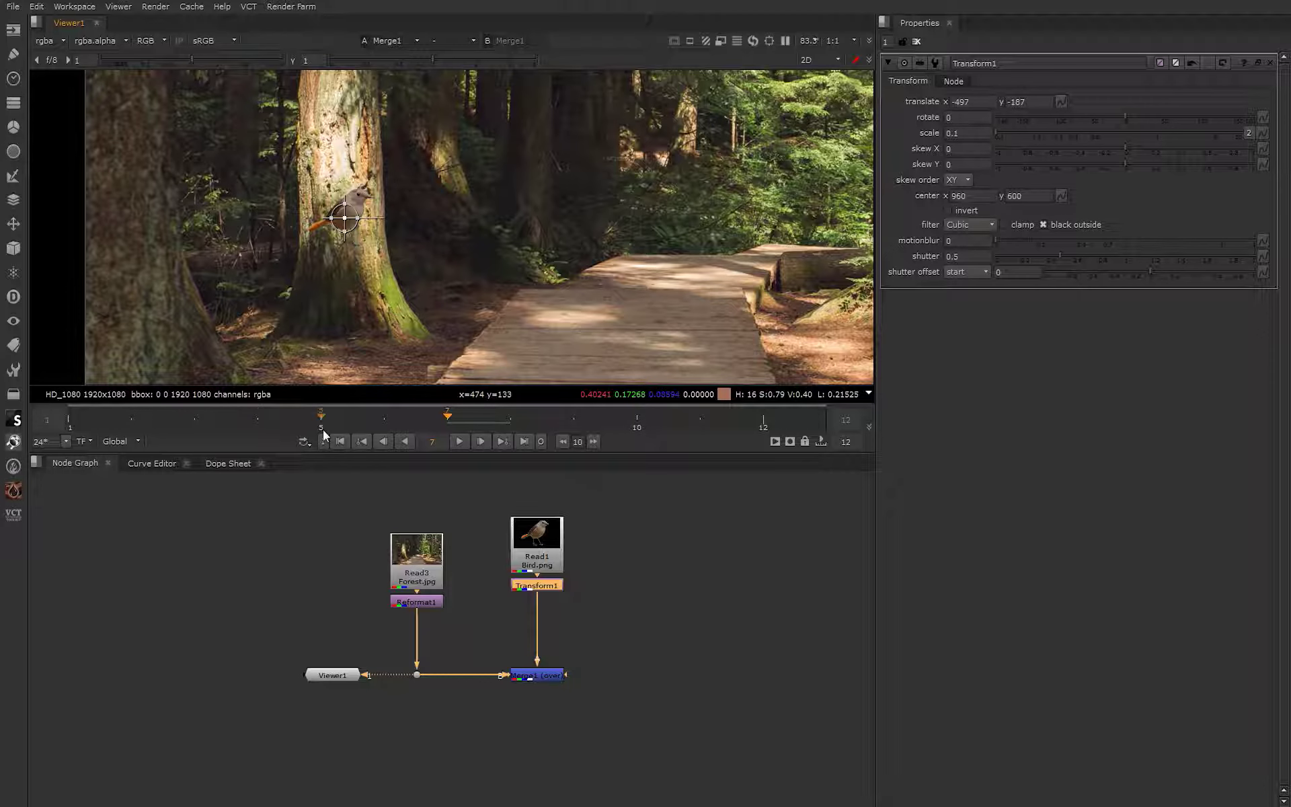
Go to frame 1 and set a keyframe on the Transform node's translate values.
click(341, 440)
middle_drag(490, 181, 528, 204)
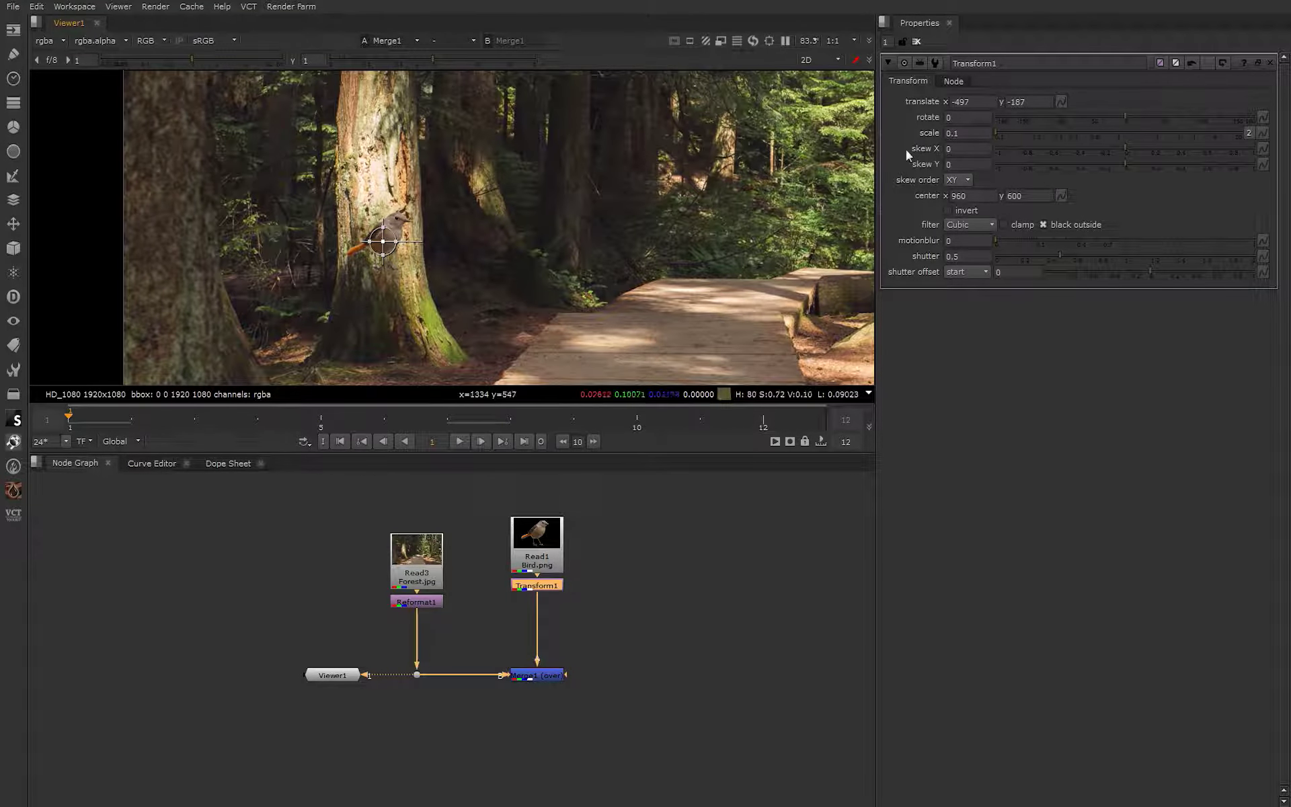
click(1061, 102)
click(1069, 111)
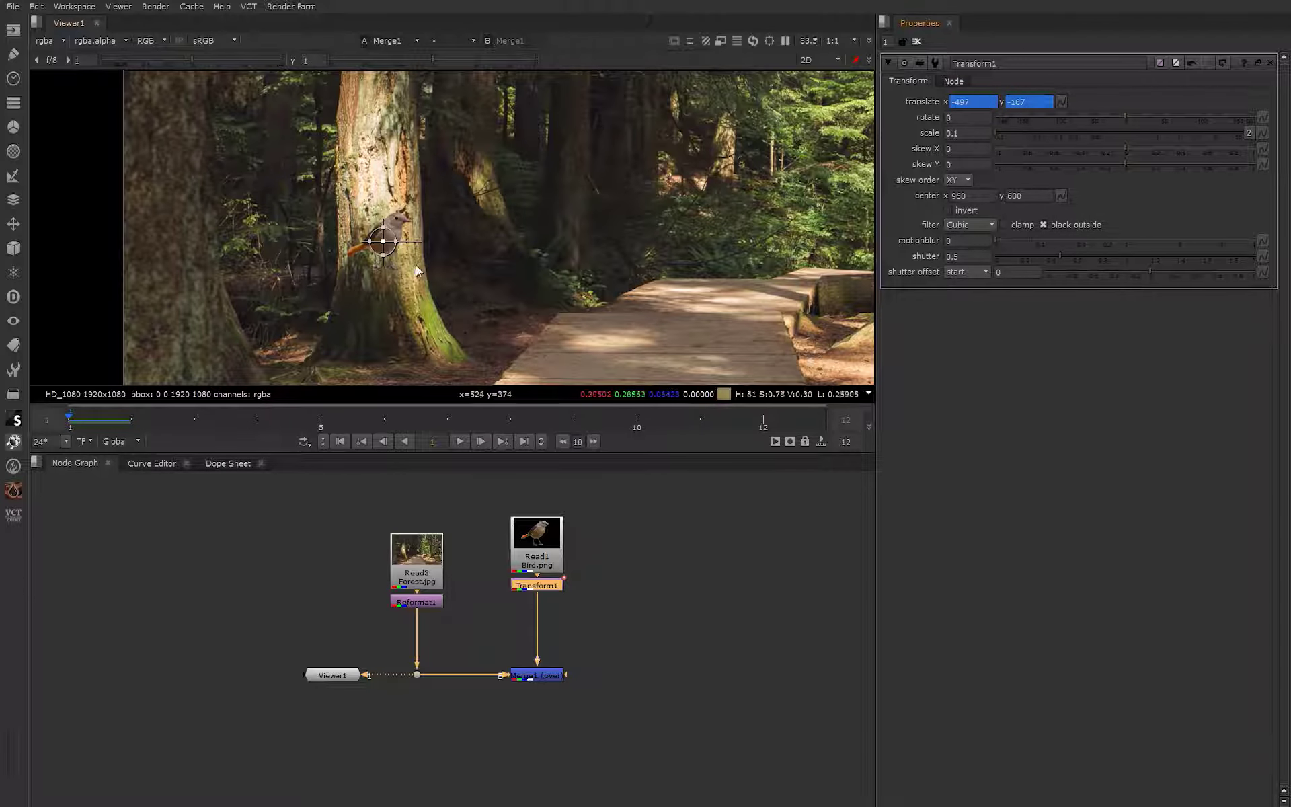
At frame 12, move the bird up between the trees to a translate of about x 102, y 178.
scroll(557, 228, down, 3)
middle_drag(558, 228, 435, 297)
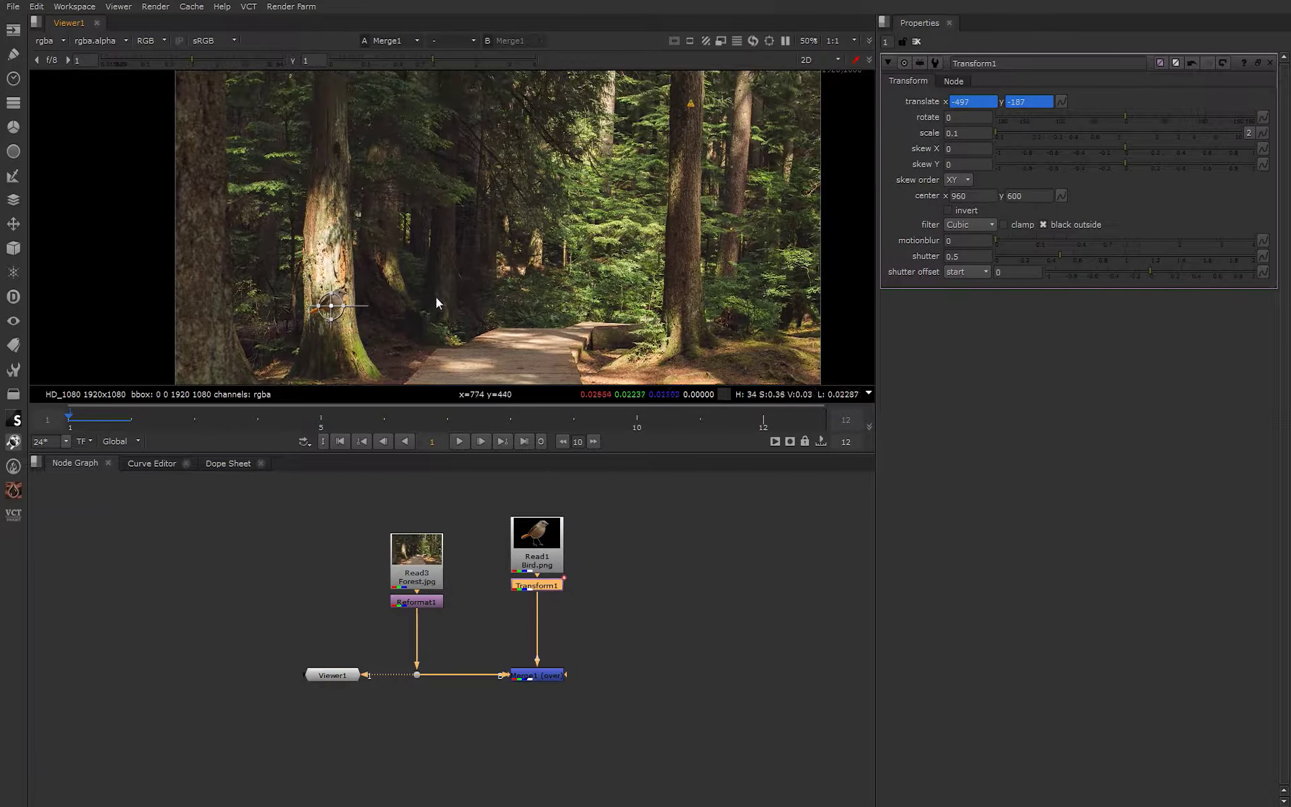
click(528, 441)
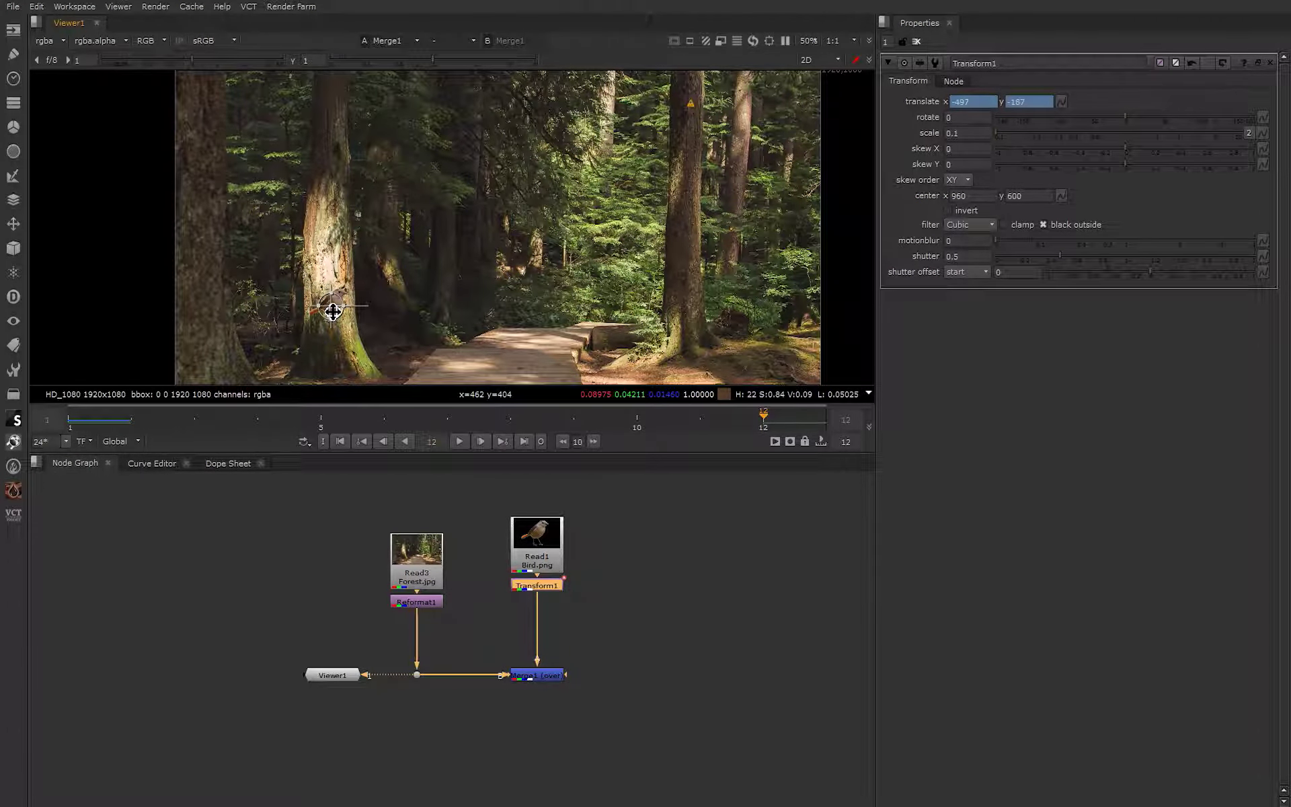
drag(333, 311, 532, 176)
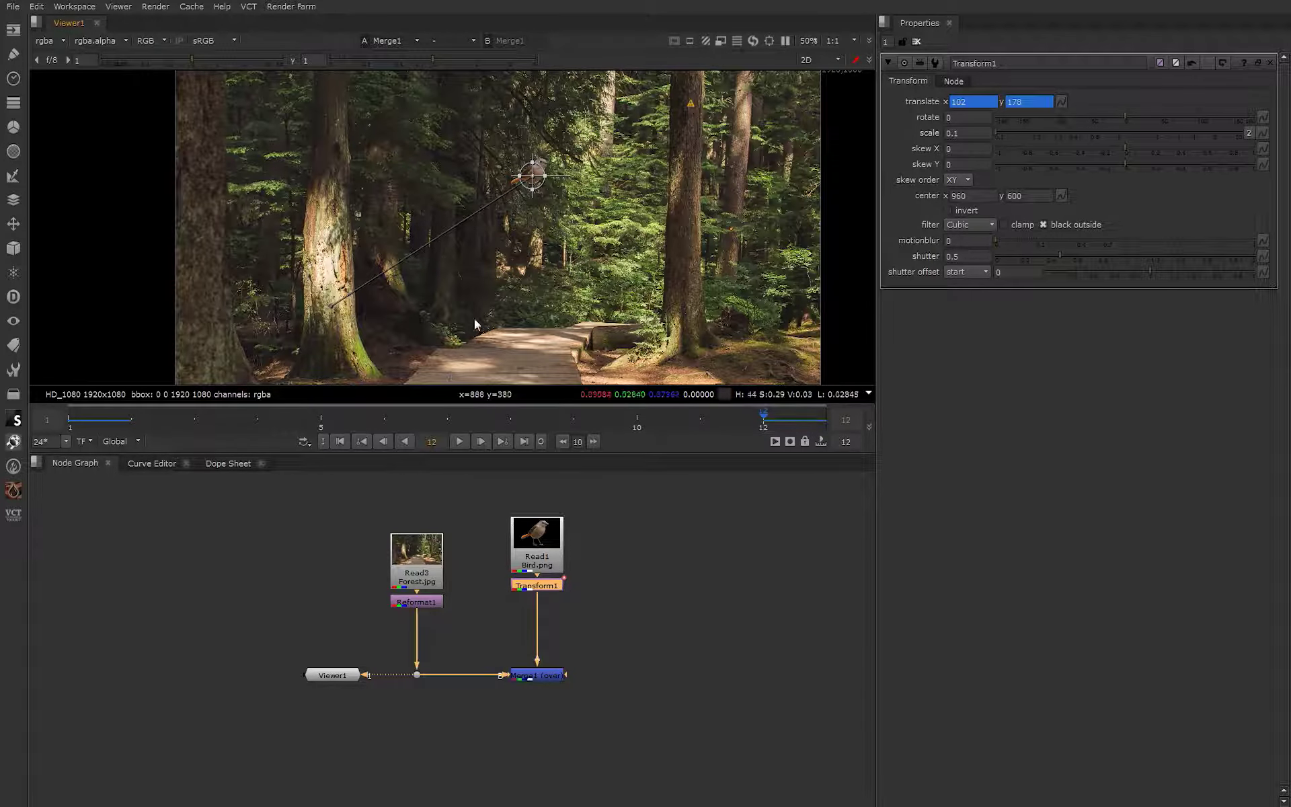
Close the Transform properties, then play back and scrub the bird's animation from the first frame.
click(916, 41)
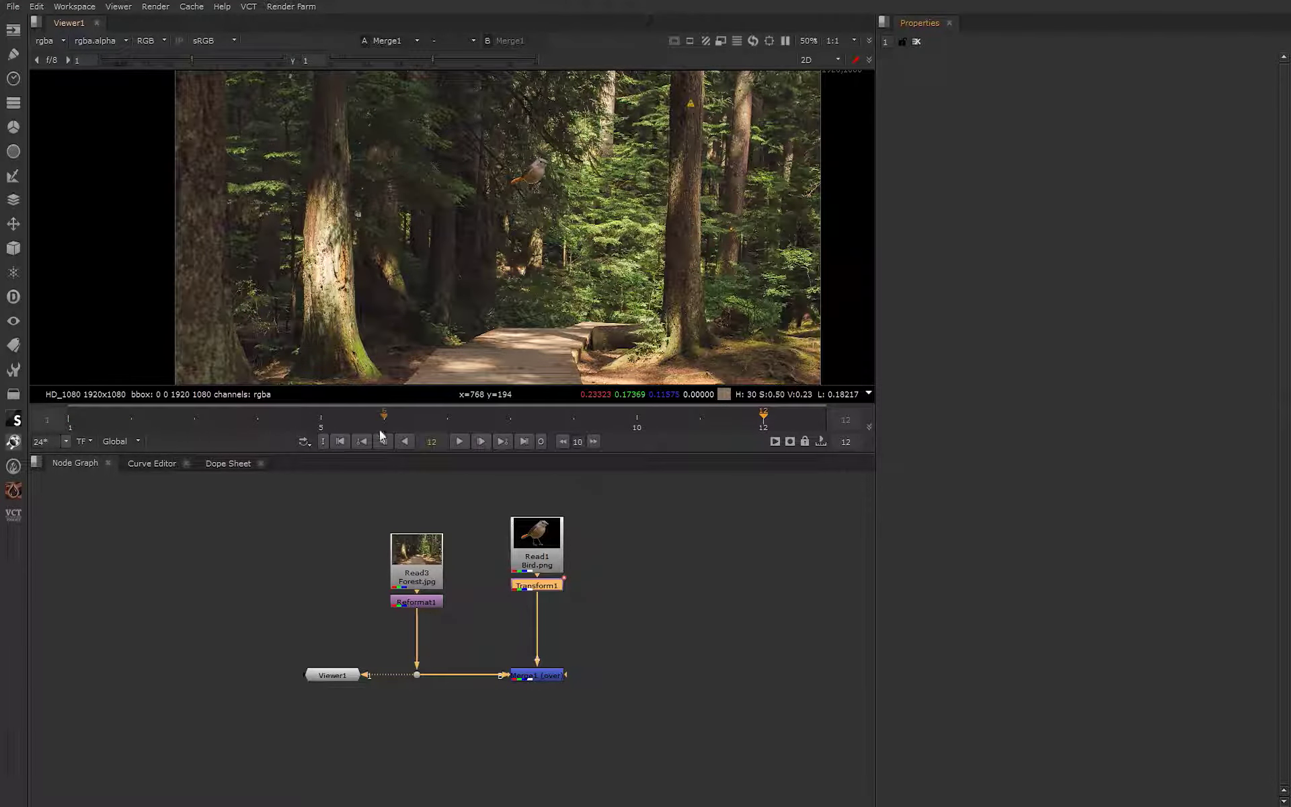
click(341, 442)
click(458, 443)
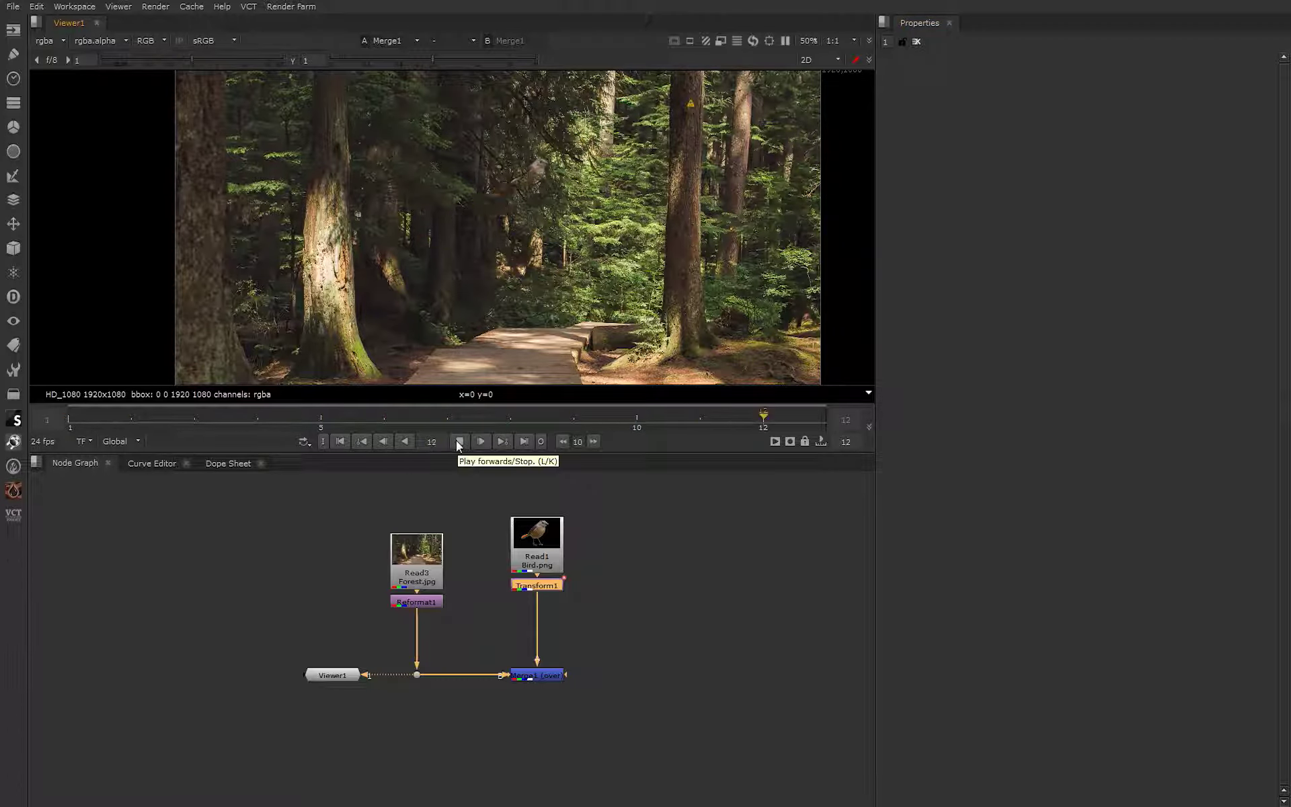
click(459, 441)
drag(369, 421, 606, 424)
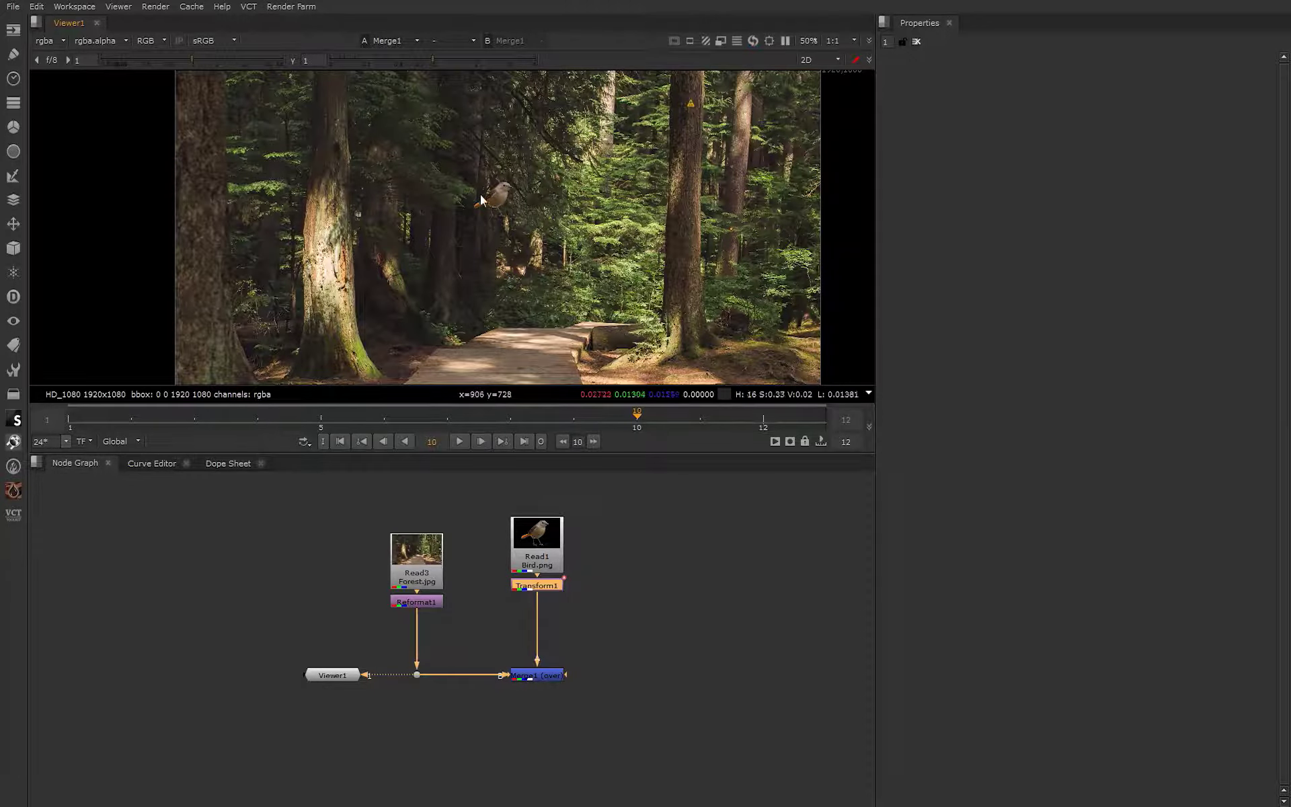
scroll(518, 186, up, 2)
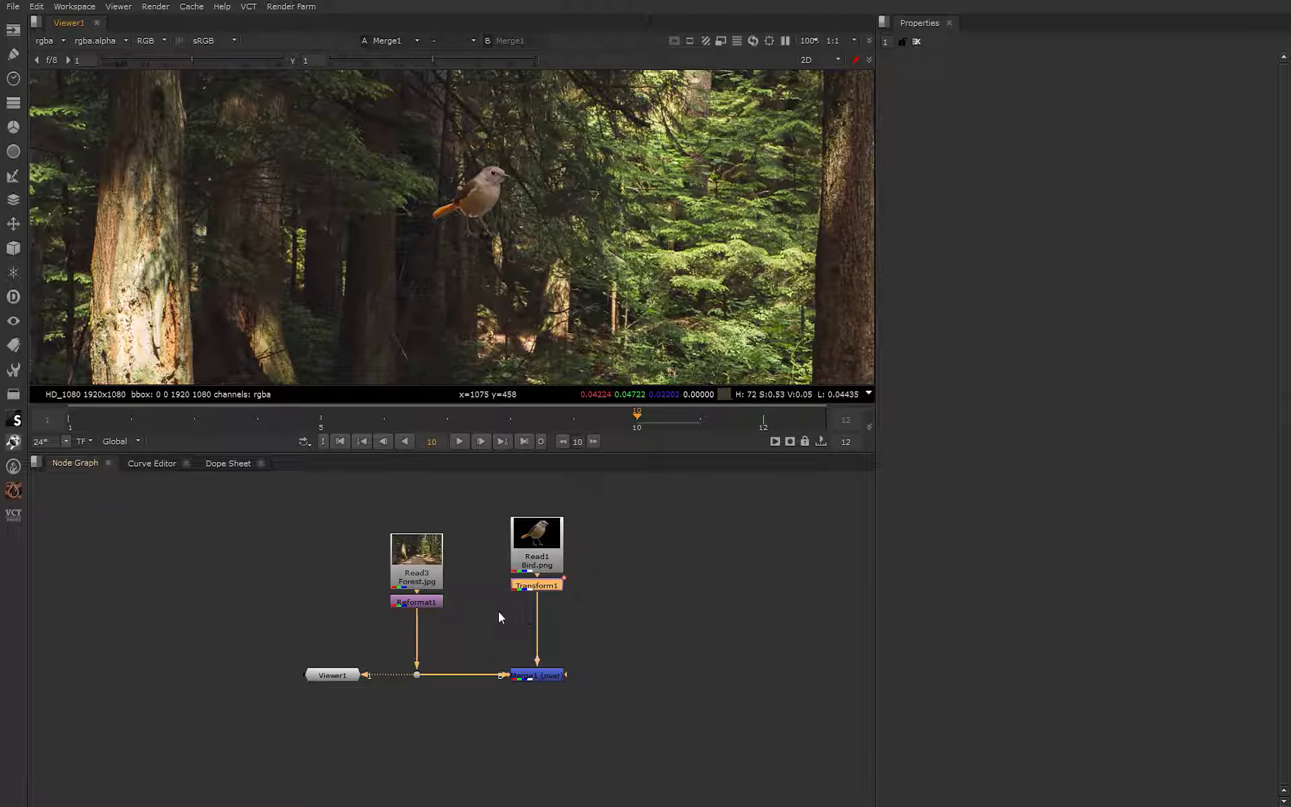
View the original forest image and examine the sharpness of its trees and foliage.
click(415, 563)
key(1)
key(f)
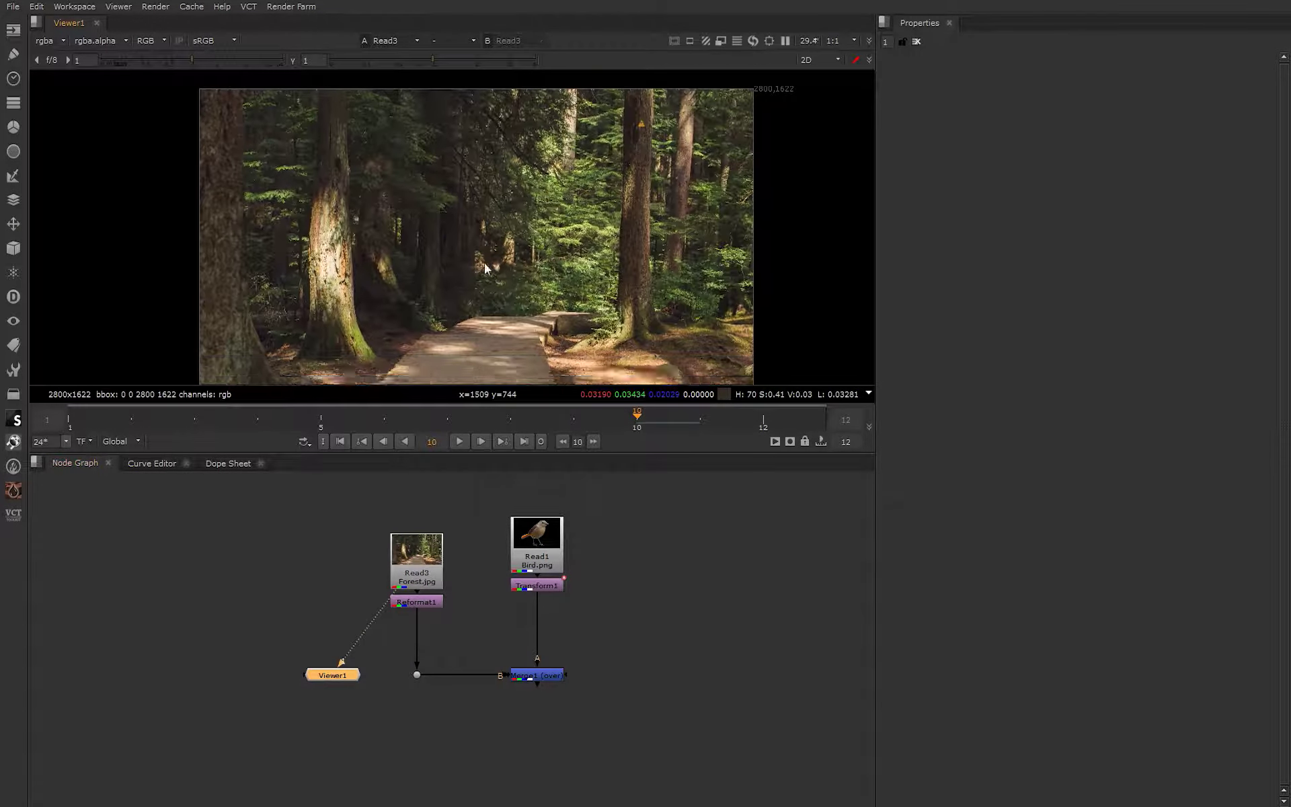
middle_drag(494, 287, 528, 283)
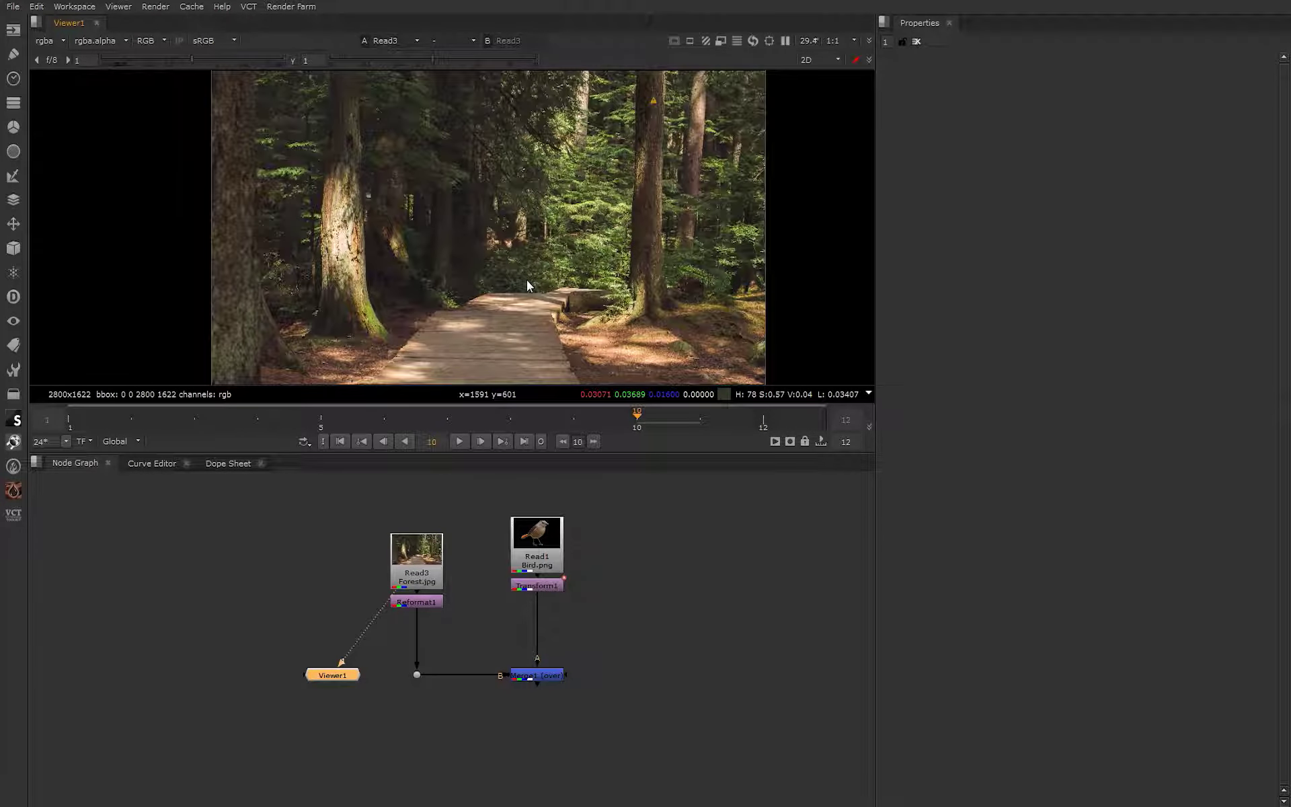
scroll(660, 264, up, 6)
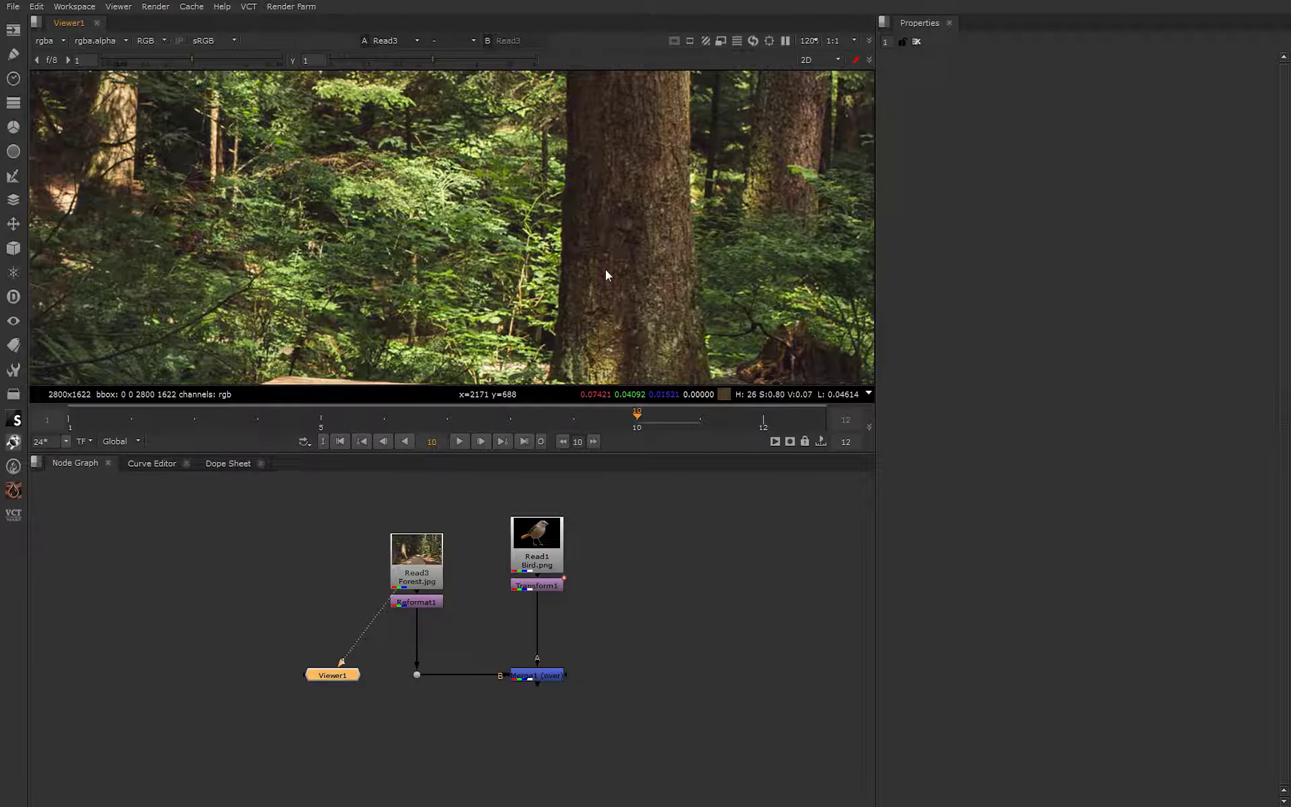
scroll(632, 271, down, 3)
middle_drag(635, 270, 676, 225)
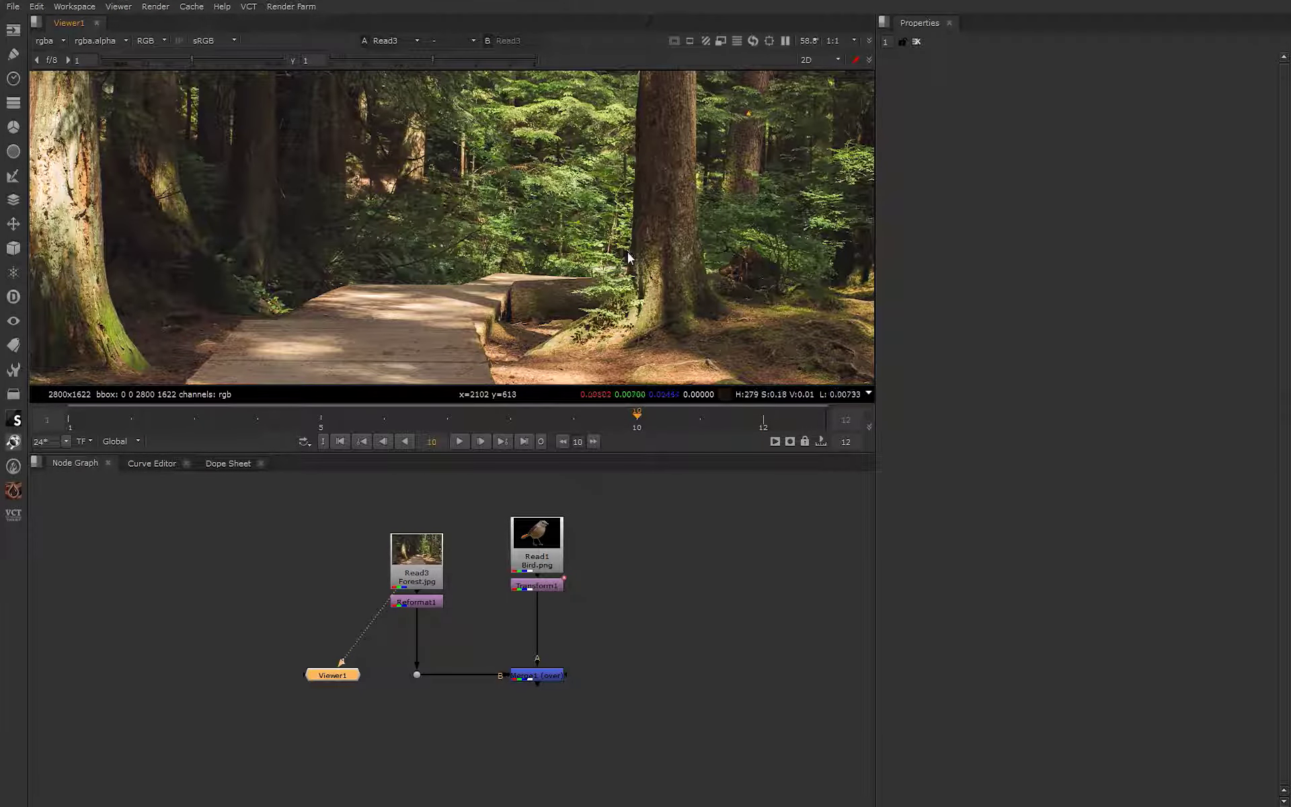
View the transformed bird alone, return to the merged composite and scrub the animation to frame 7.
click(548, 569)
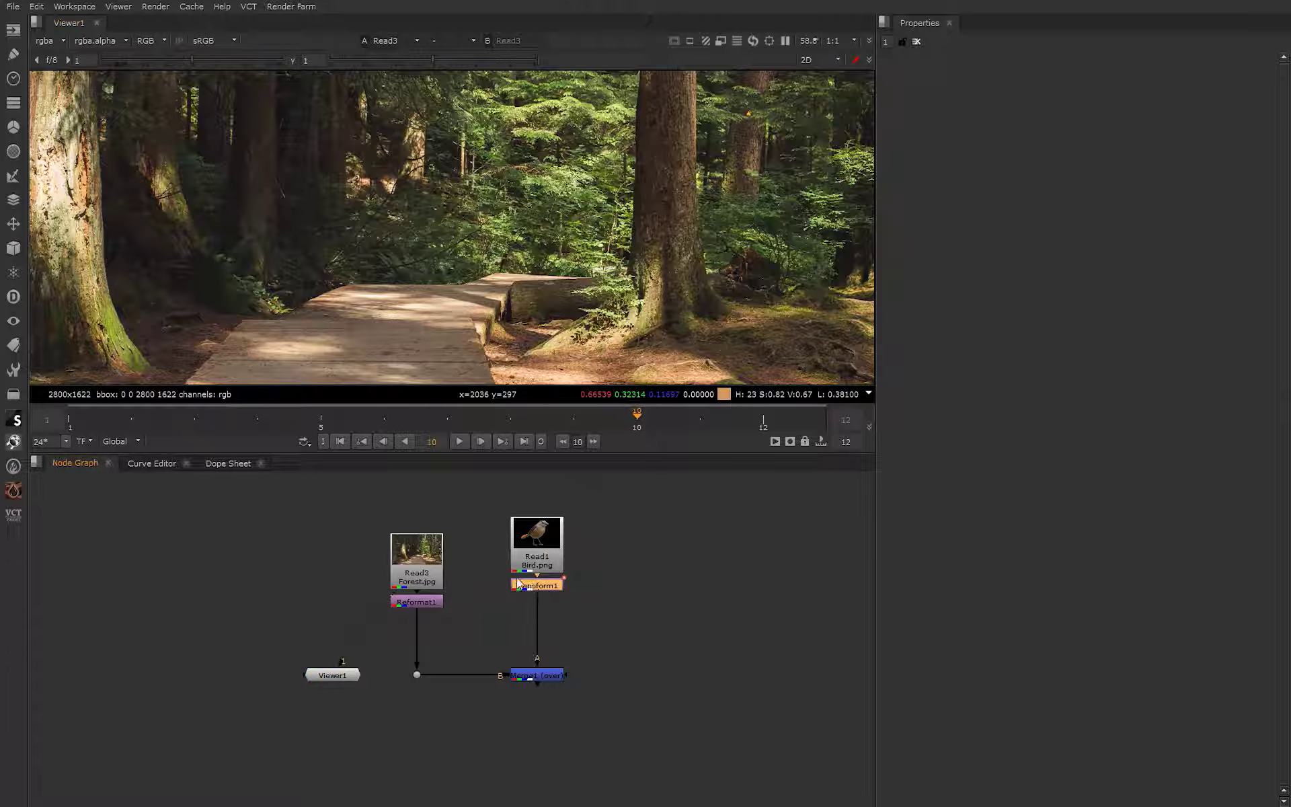
key(1)
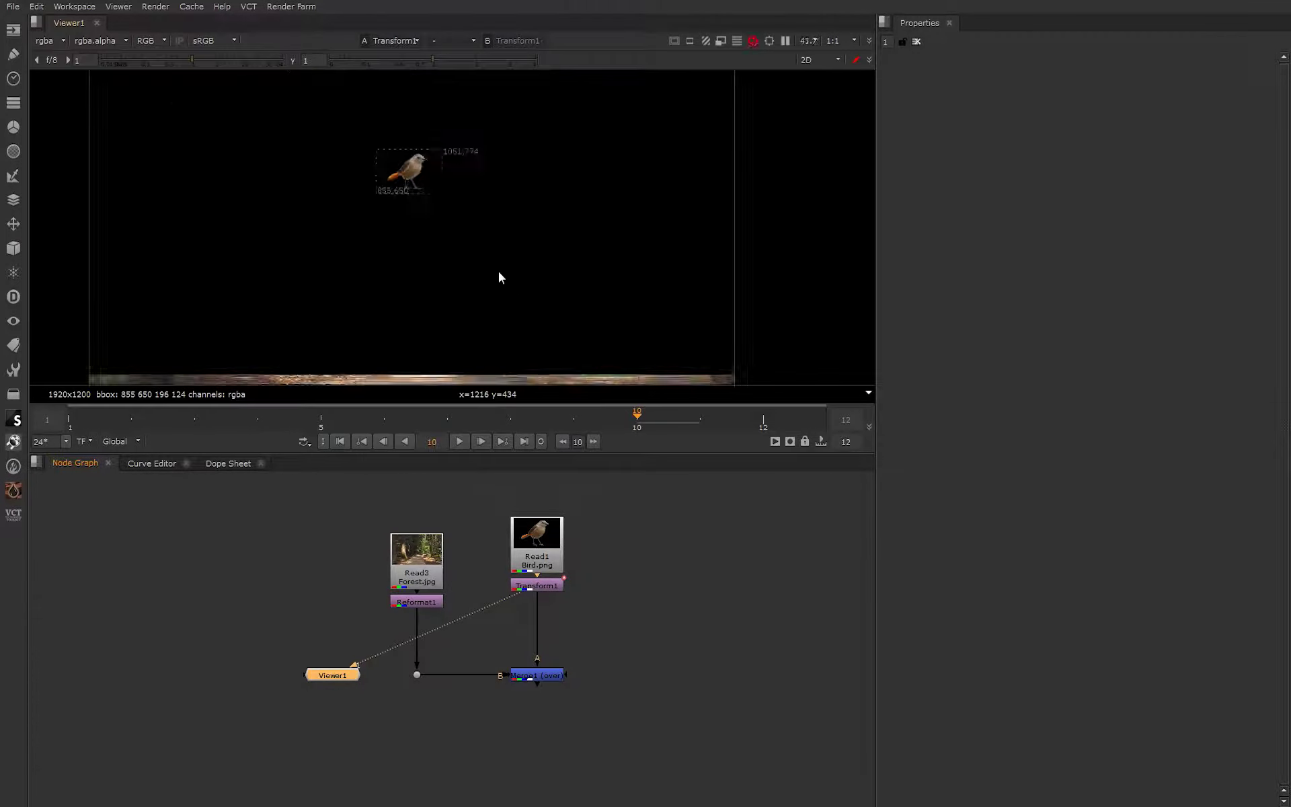
scroll(498, 272, down, 3)
scroll(474, 284, up, 3)
click(535, 675)
key(1)
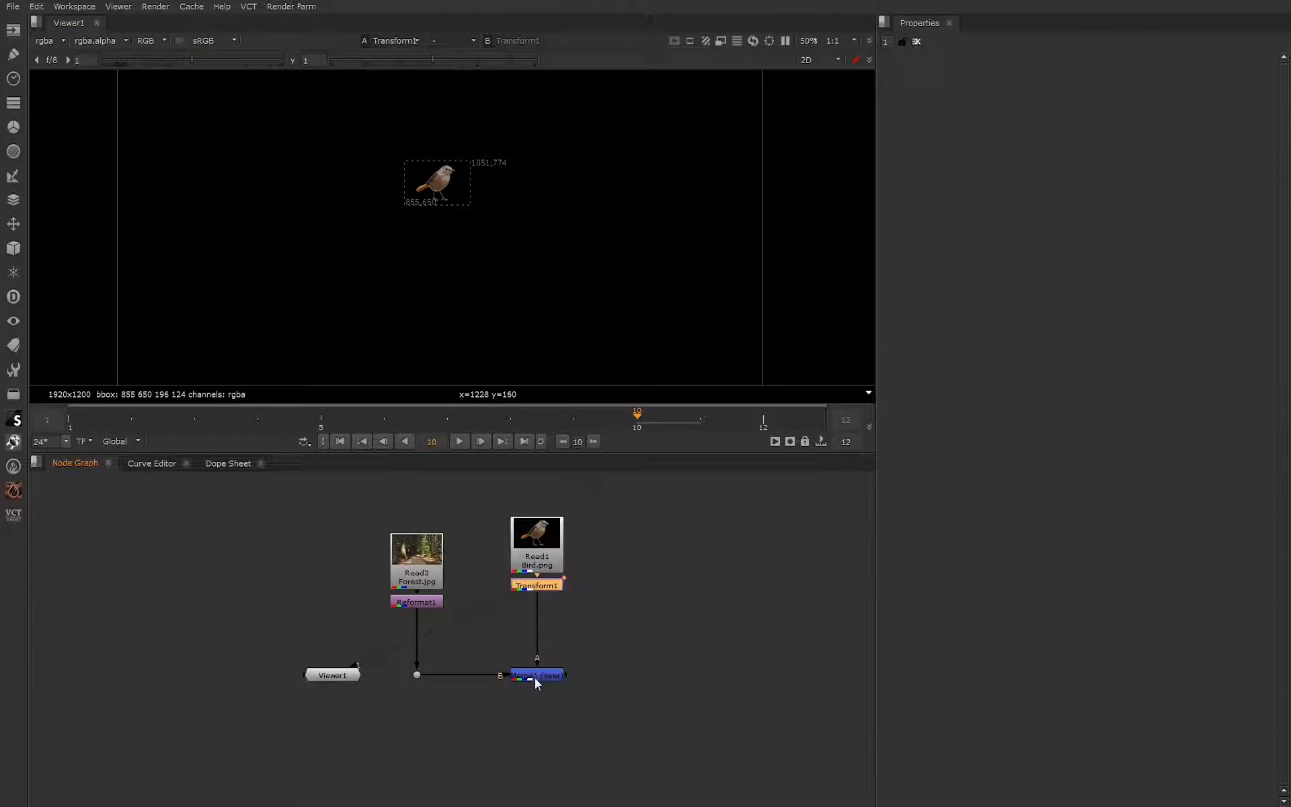
click(196, 409)
drag(196, 402, 457, 408)
Add an unconnected DirBlur node in the empty graph area beside the bird's branch.
click(645, 584)
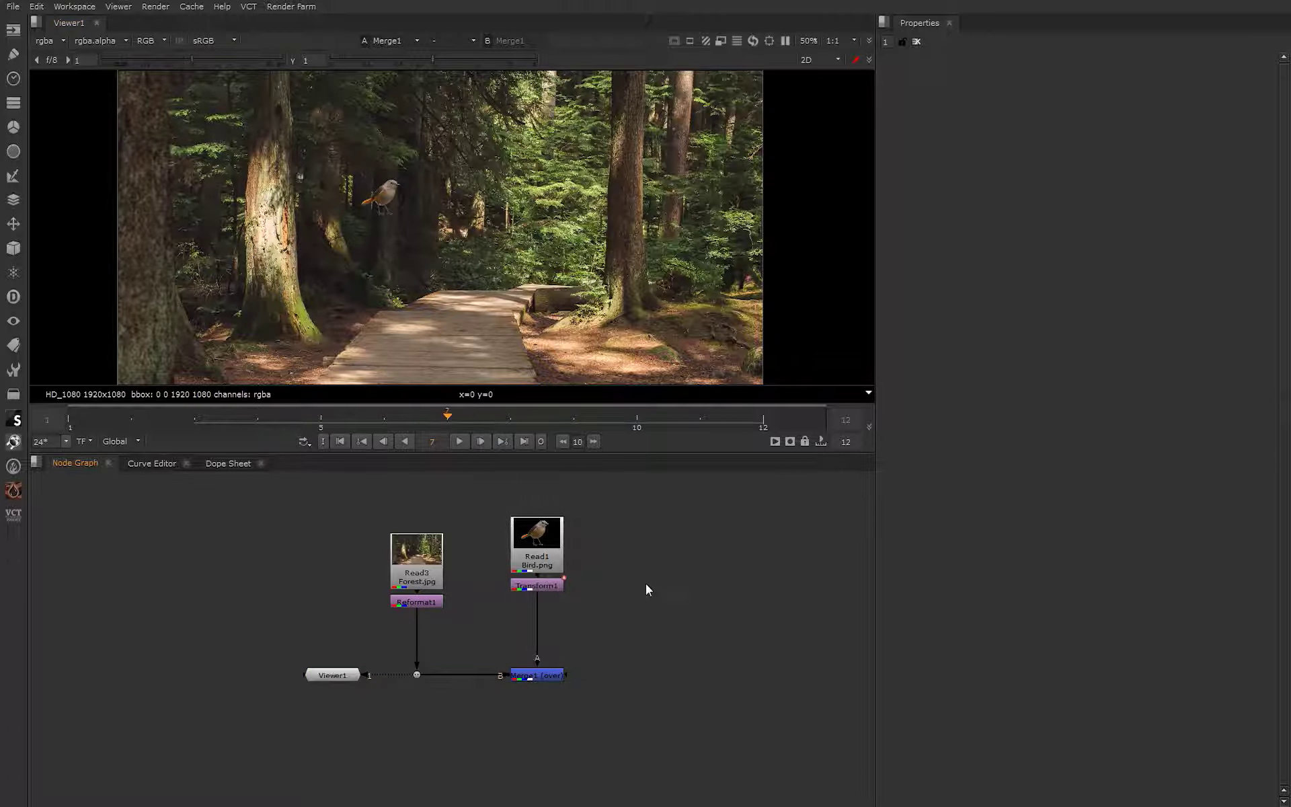
key(Tab)
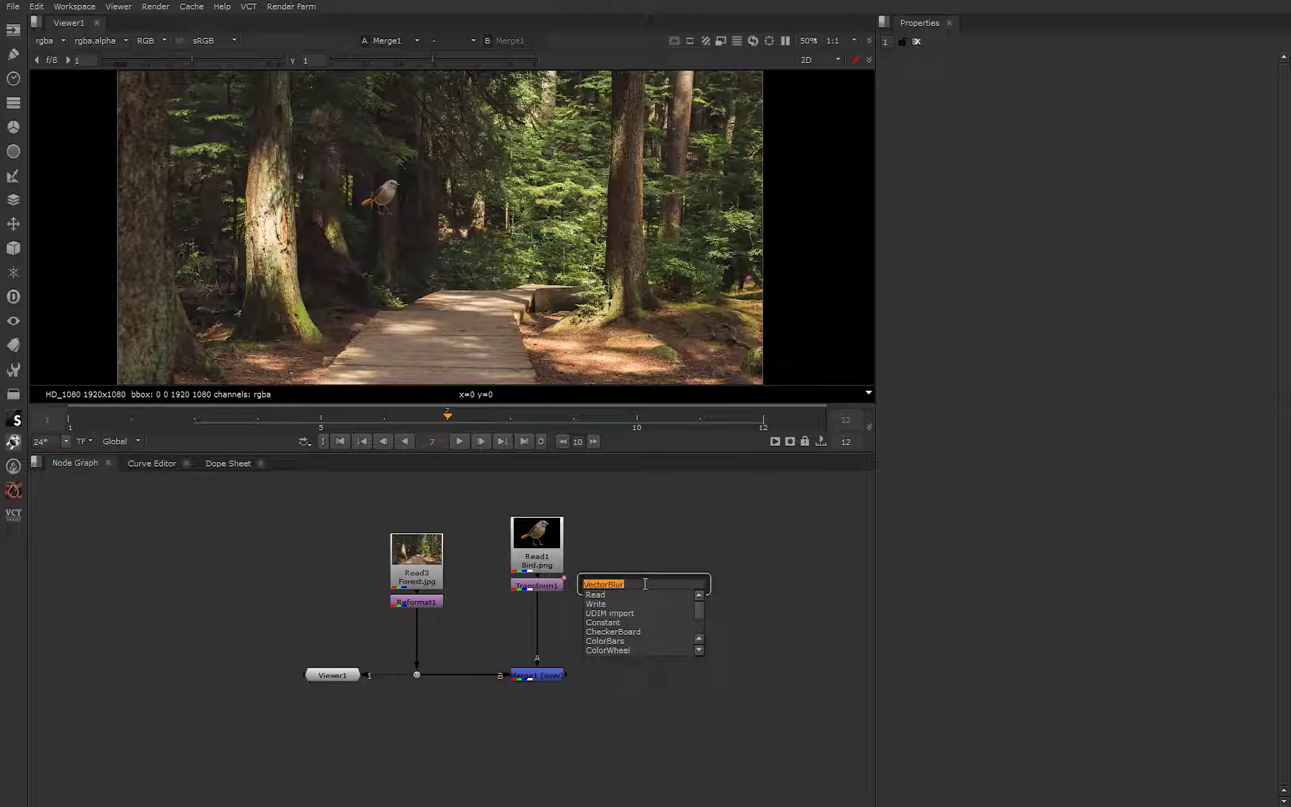
text(moto)
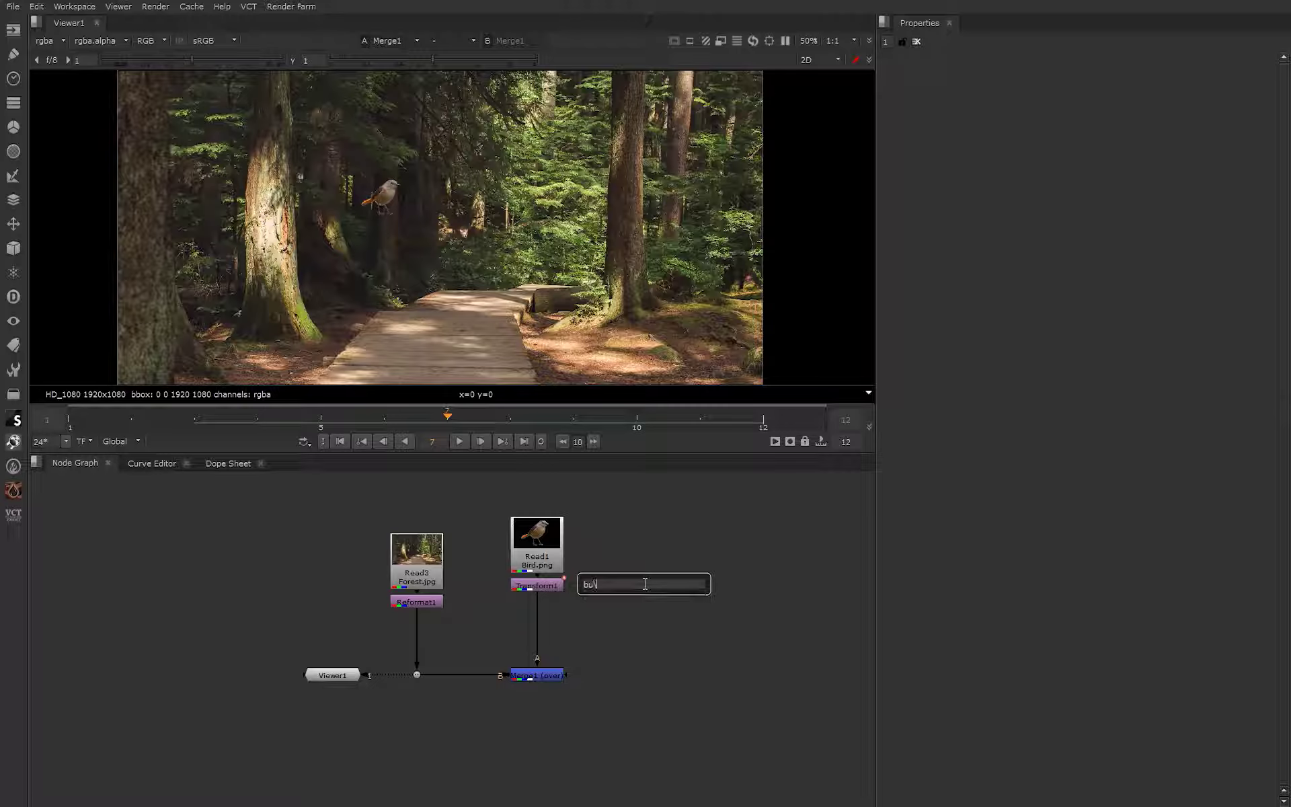
key(BackSpace)
key(BackSpace)
key(BackSpace)
key(BackSpace)
text(bl)
key(BackSpace)
key(BackSpace)
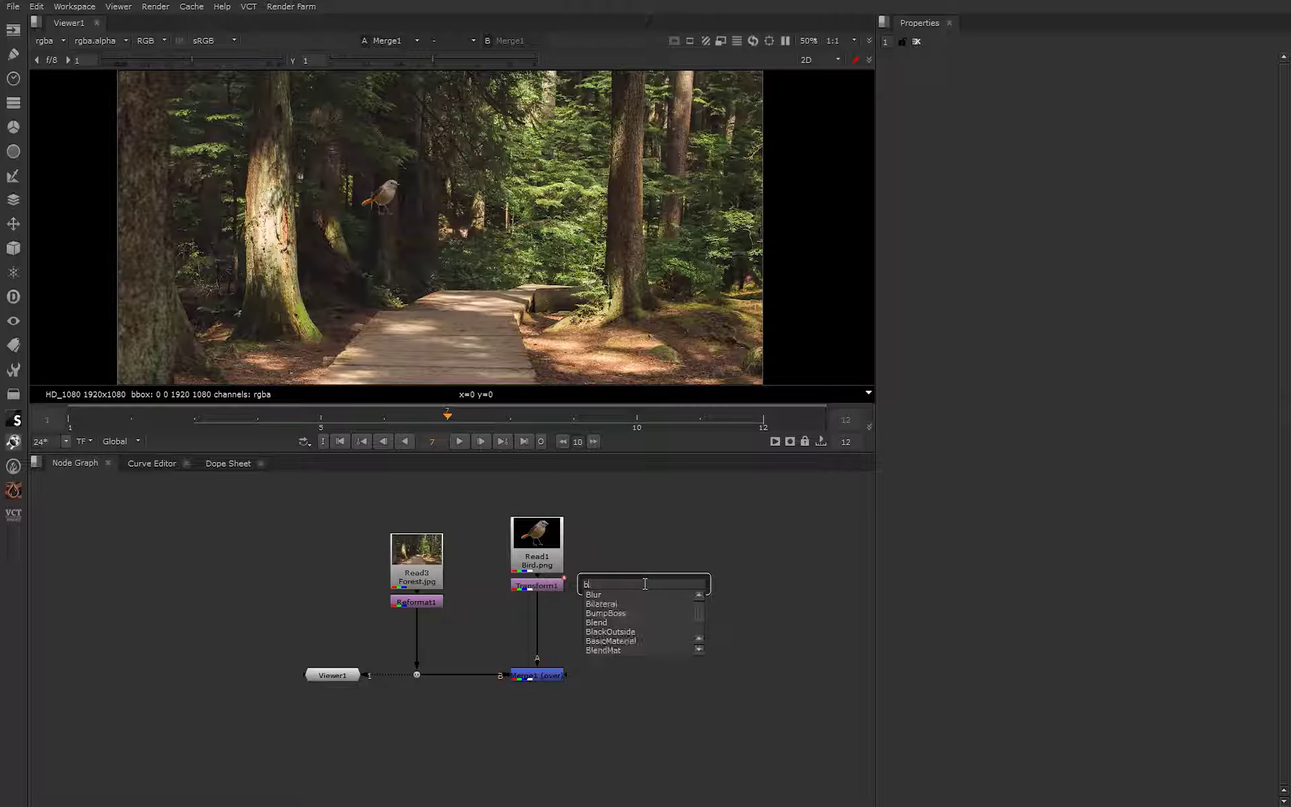
text(di)
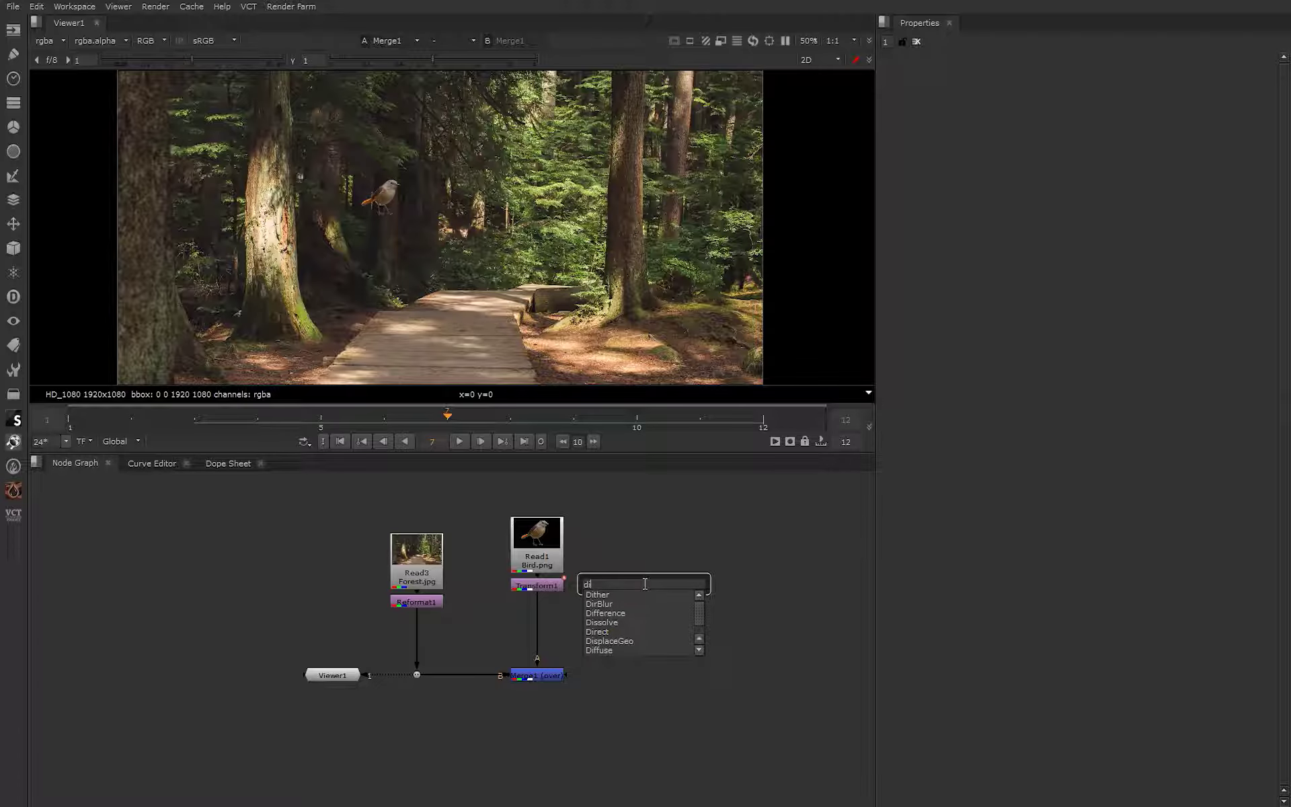
text(r)
key(Return)
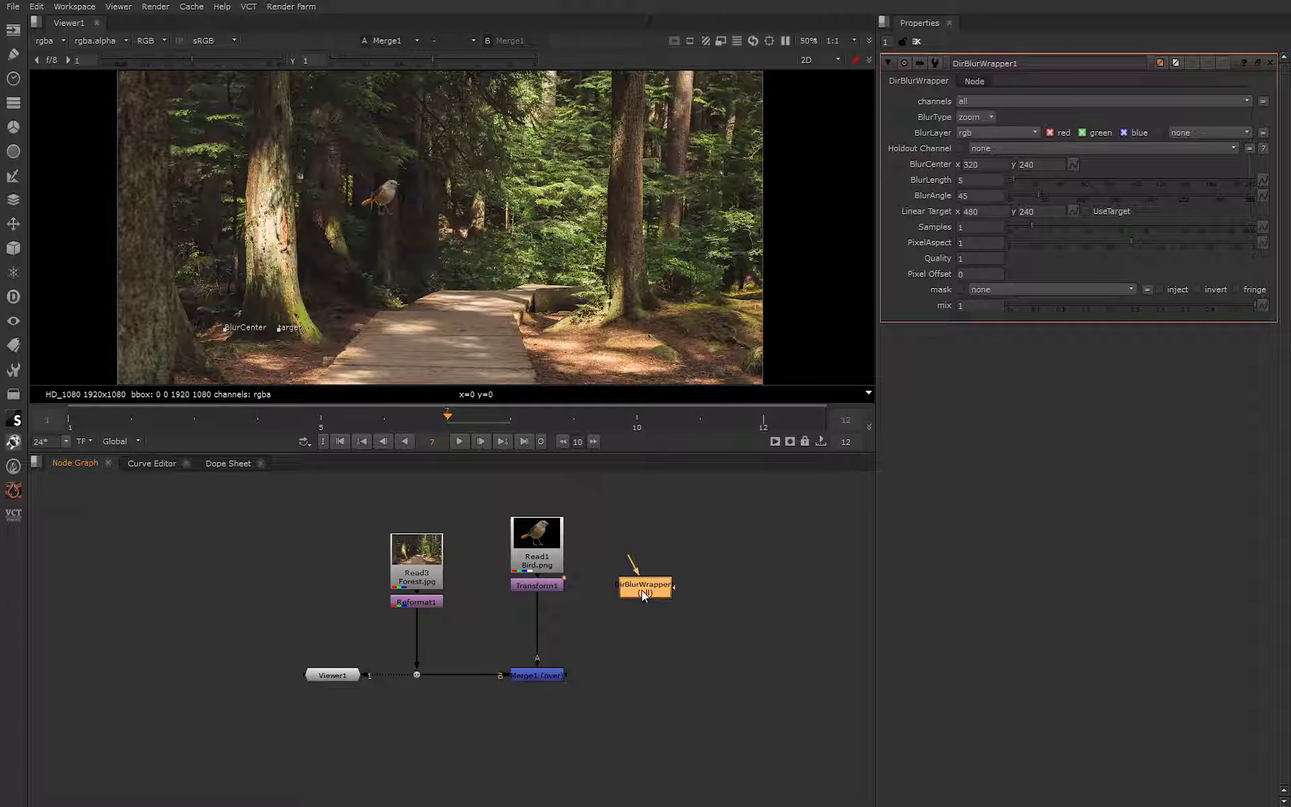
View the transformed bird and move the blur centre onto its body, at about x 787, y 617.
click(547, 579)
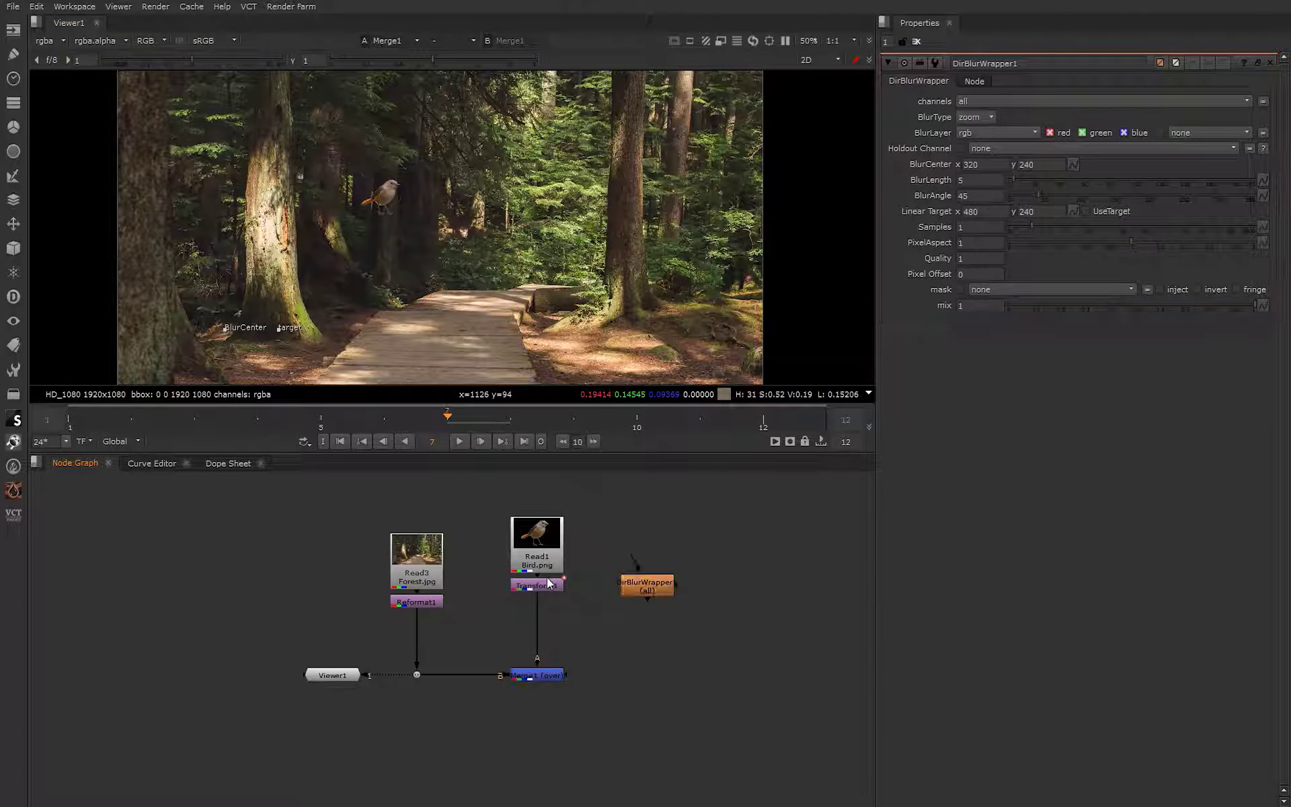
ctrl+shift+click(547, 585)
scroll(387, 257, up, 3)
scroll(392, 258, down, 1)
middle_drag(360, 354, 455, 212)
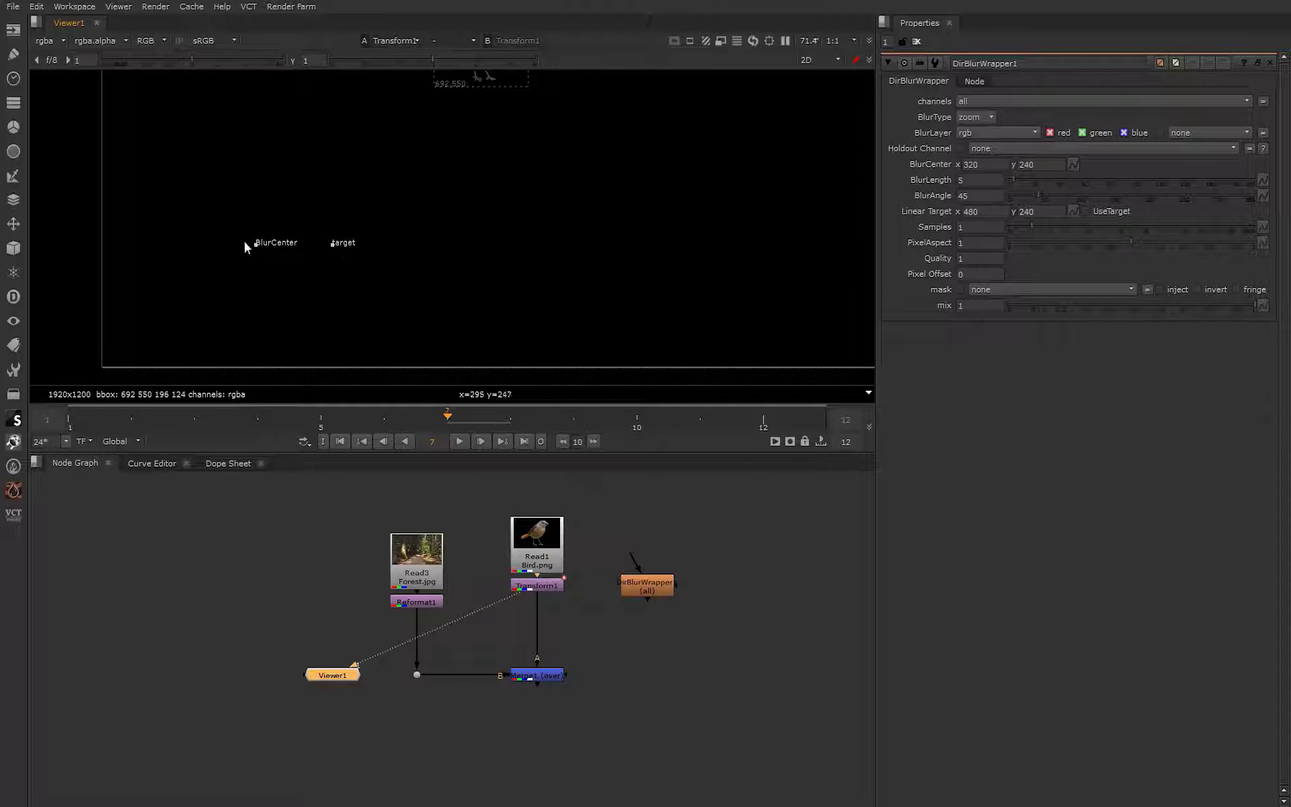
drag(255, 244, 502, 90)
middle_drag(502, 90, 515, 276)
scroll(521, 281, up, 2)
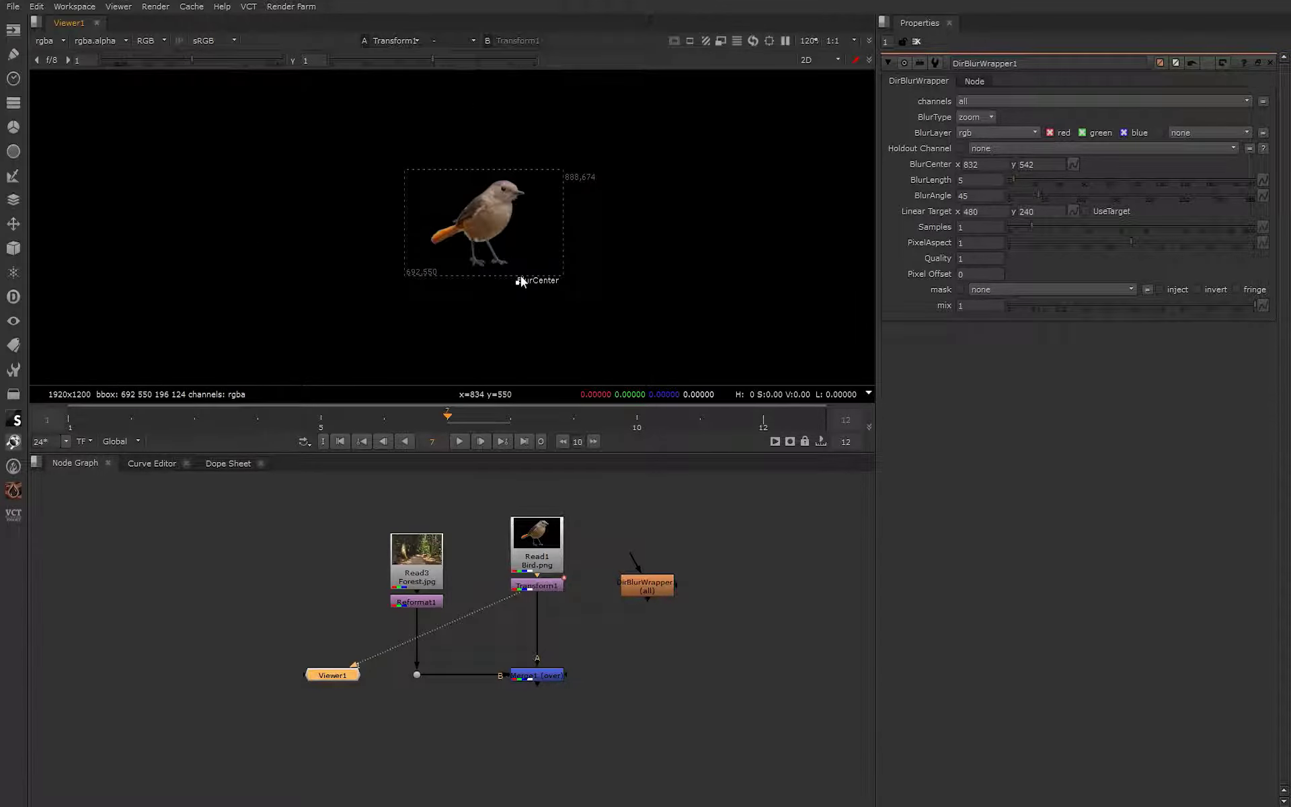
drag(521, 281, 481, 221)
scroll(478, 219, up, 2)
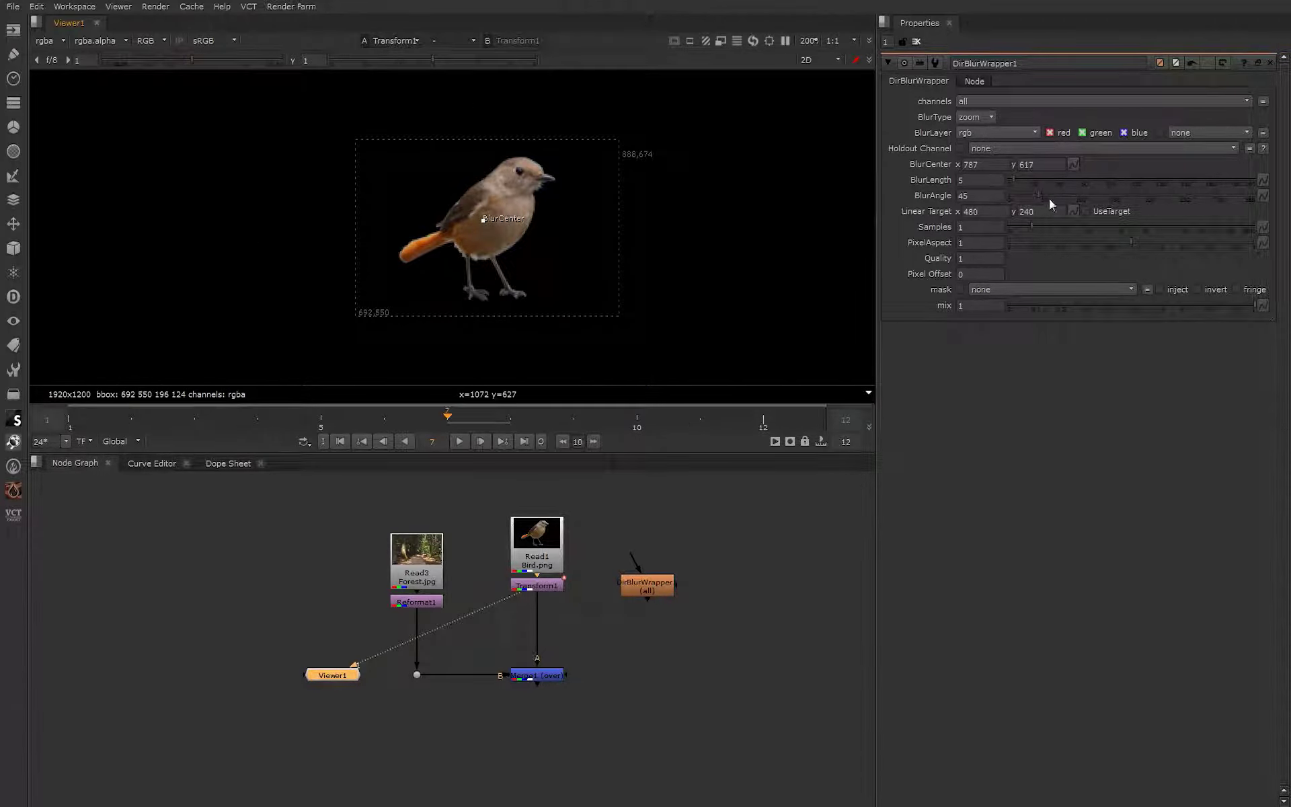
Set the blur length to about 66, insert the directional blur node after Transform1 and view its output.
drag(1017, 179, 1089, 179)
drag(650, 590, 533, 609)
key(1)
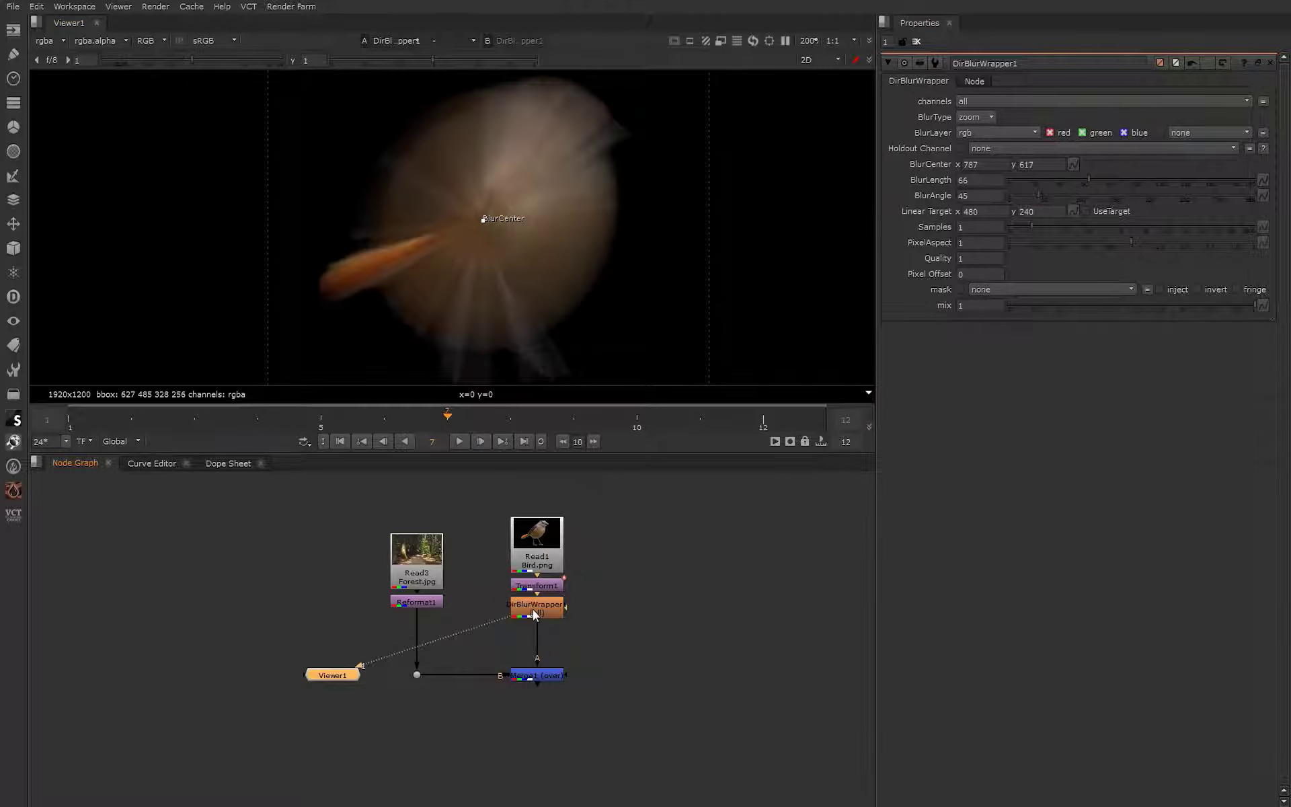
Reduce the directional blur's length to about 9 and set its blur type to linear.
drag(1088, 179, 1018, 196)
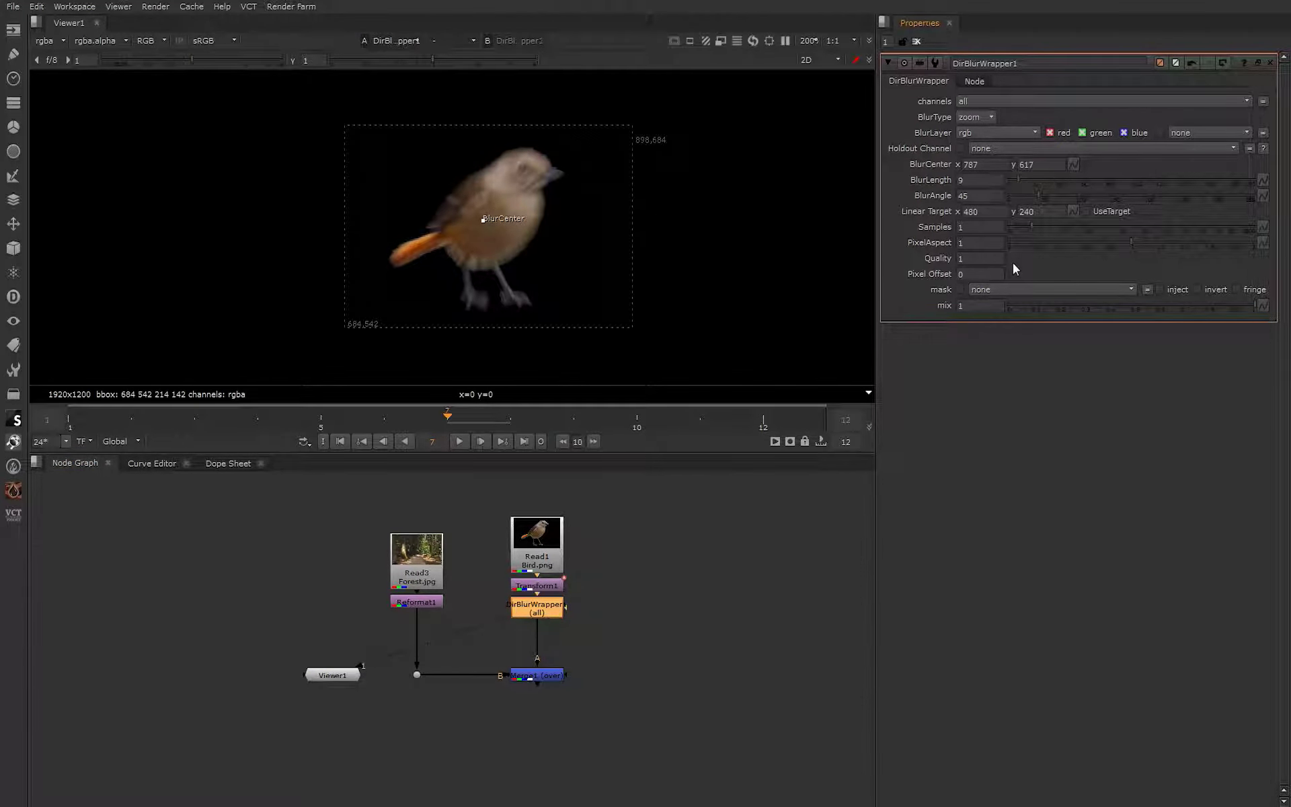
click(986, 117)
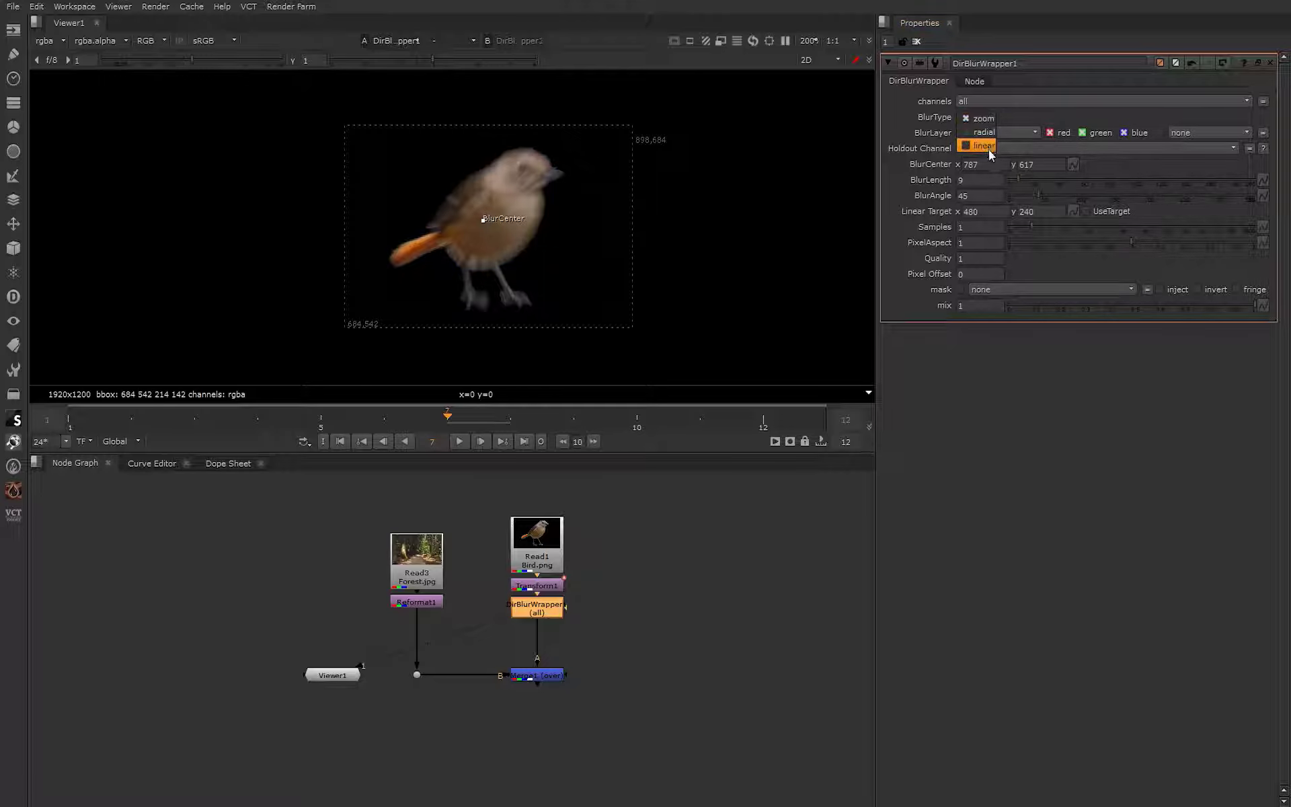
click(978, 144)
Move the blur centre to about x 996, y 696 and the linear target to about x 619, y 610.
scroll(538, 256, down, 5)
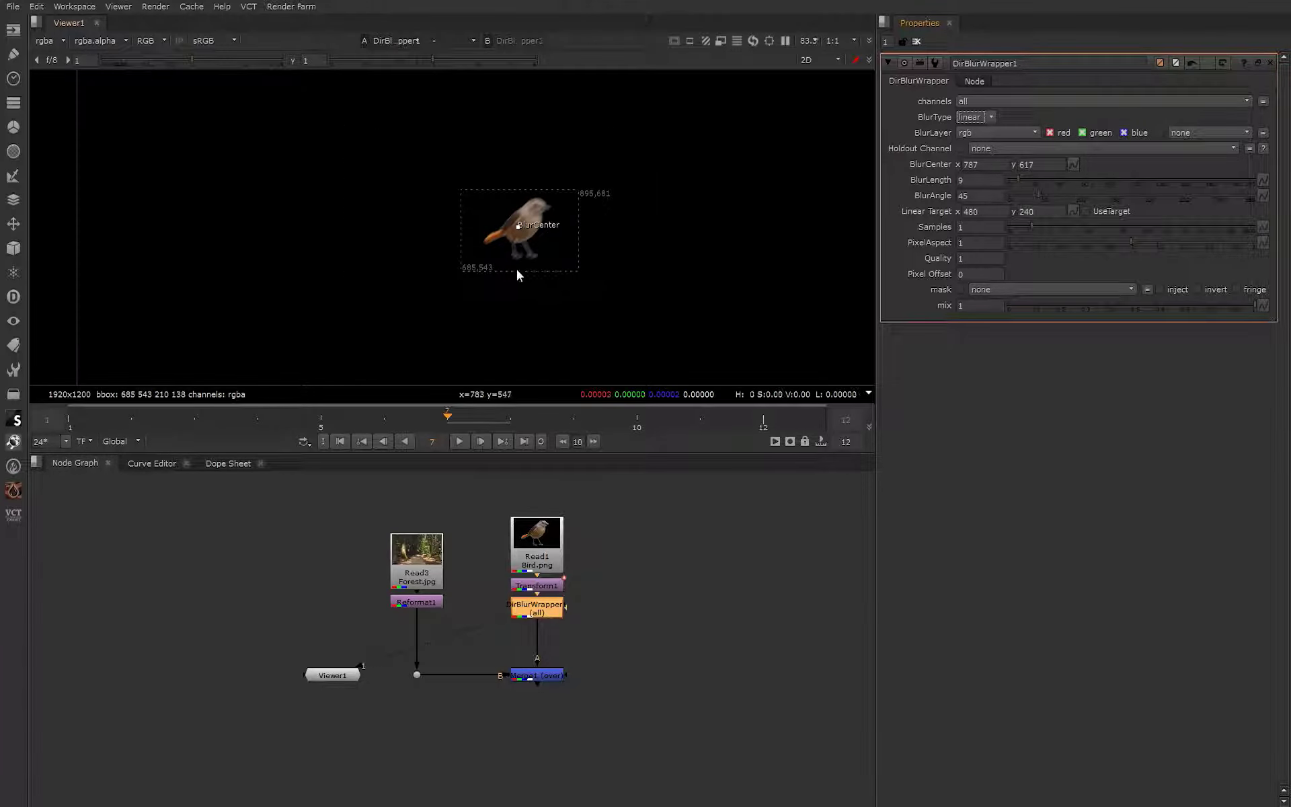
drag(555, 161, 671, 113)
scroll(509, 283, down, 5)
middle_drag(464, 332, 489, 282)
scroll(486, 283, up, 4)
drag(461, 283, 526, 97)
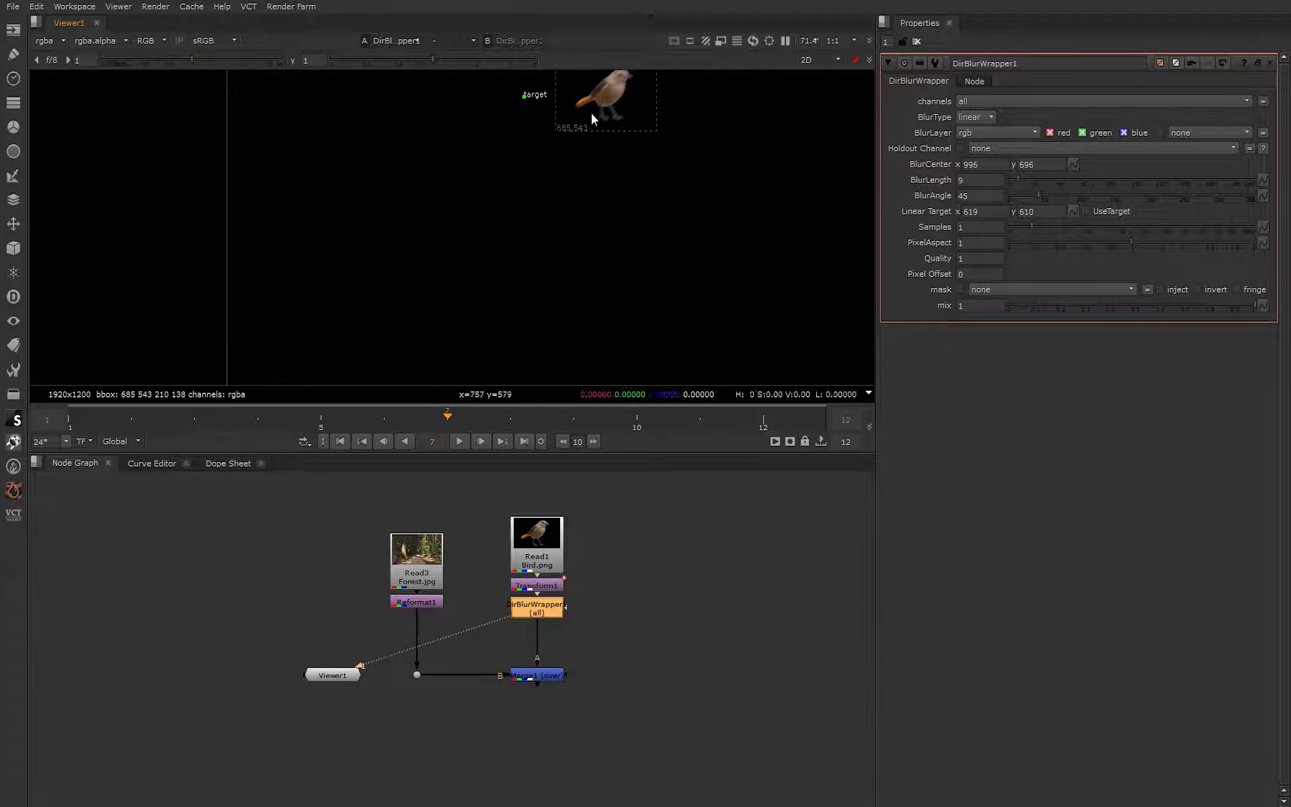
Set the linear blur's length to about 32 and its angle to about 55.
middle_drag(600, 100, 528, 248)
scroll(539, 231, up, 5)
drag(1018, 180, 1042, 197)
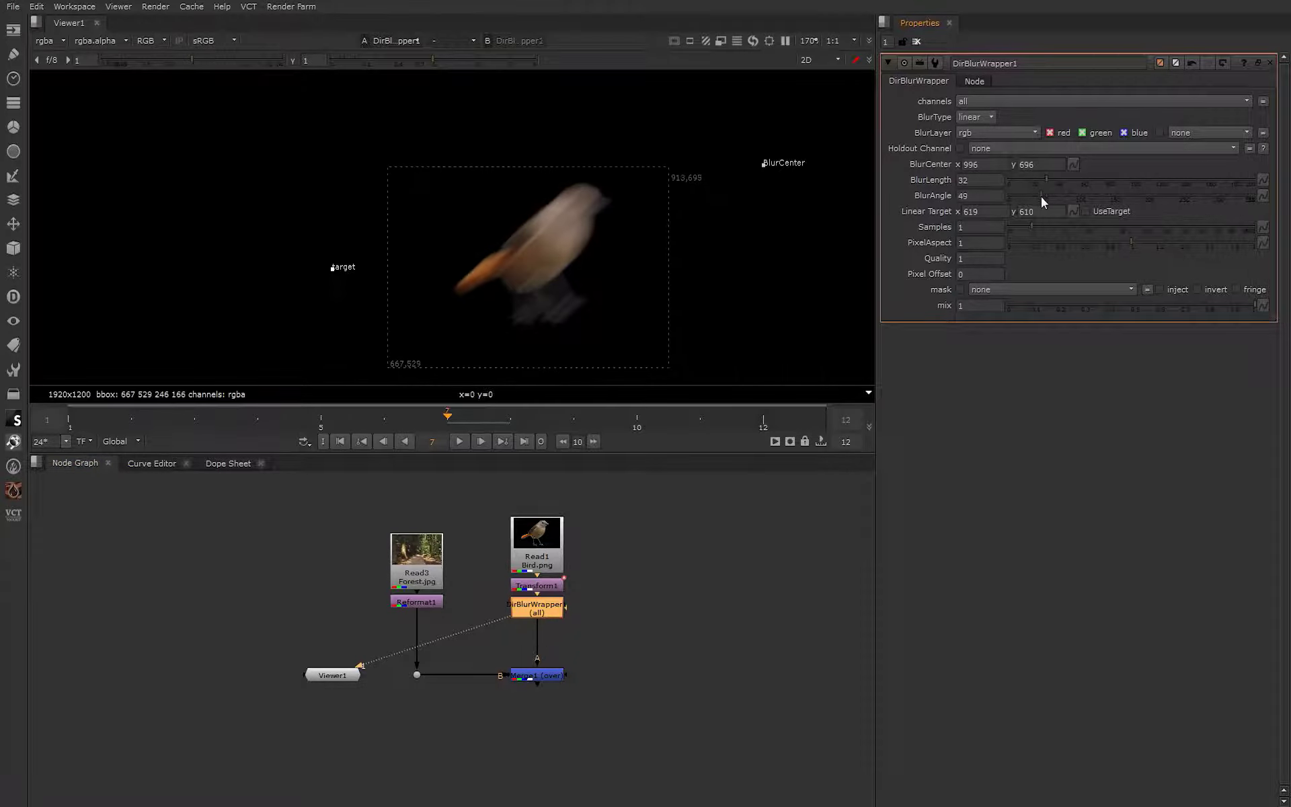
View the Transform1 output and delete the directional blur node.
click(536, 585)
key(1)
click(548, 603)
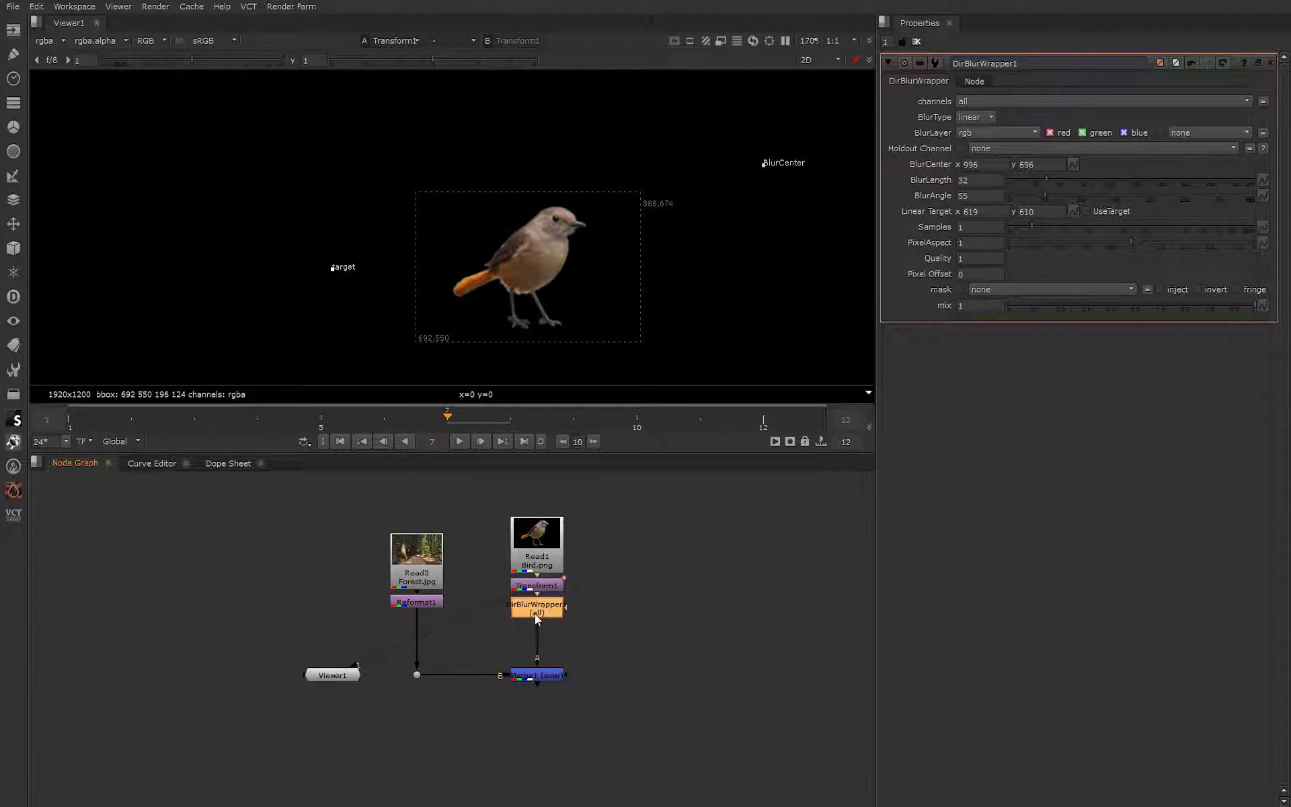
key(Delete)
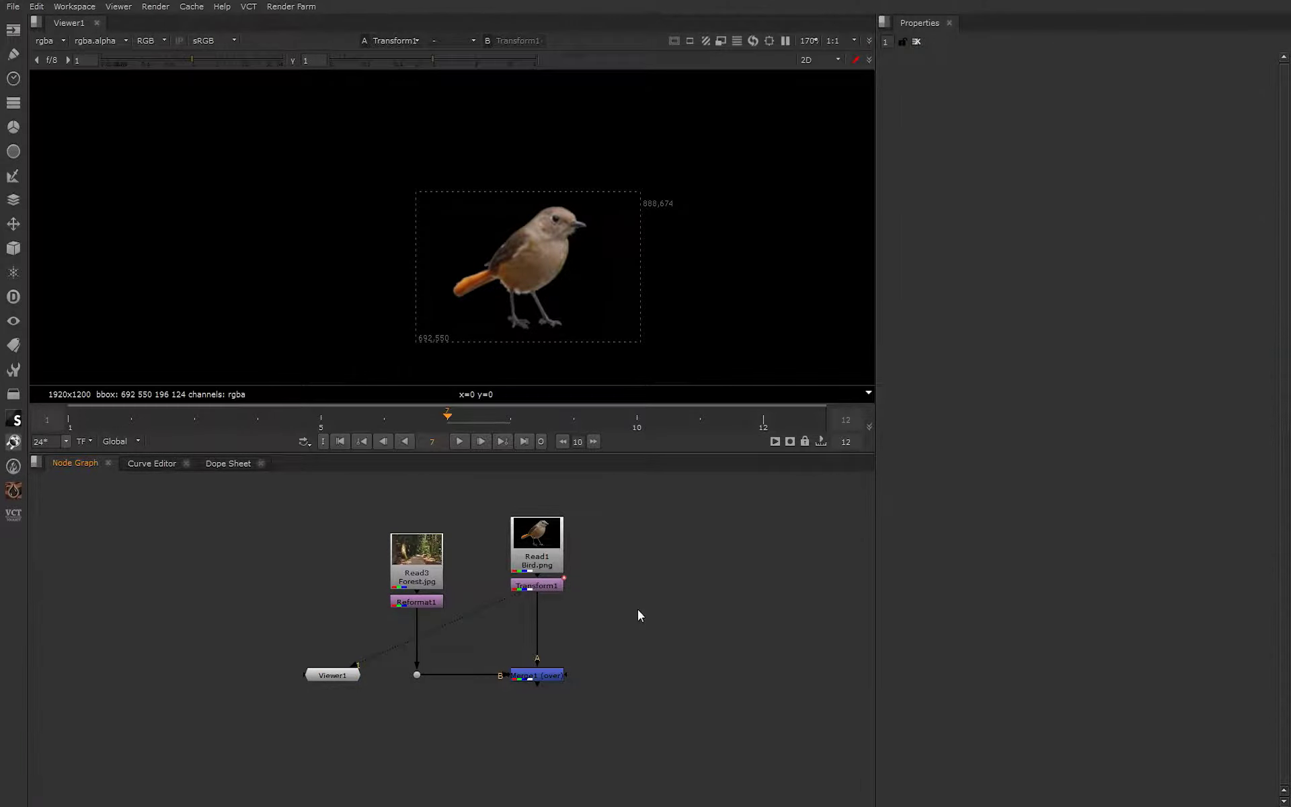
Insert a Blur node after Transform1 on the bird's branch and view its output.
key(b)
drag(656, 614, 547, 619)
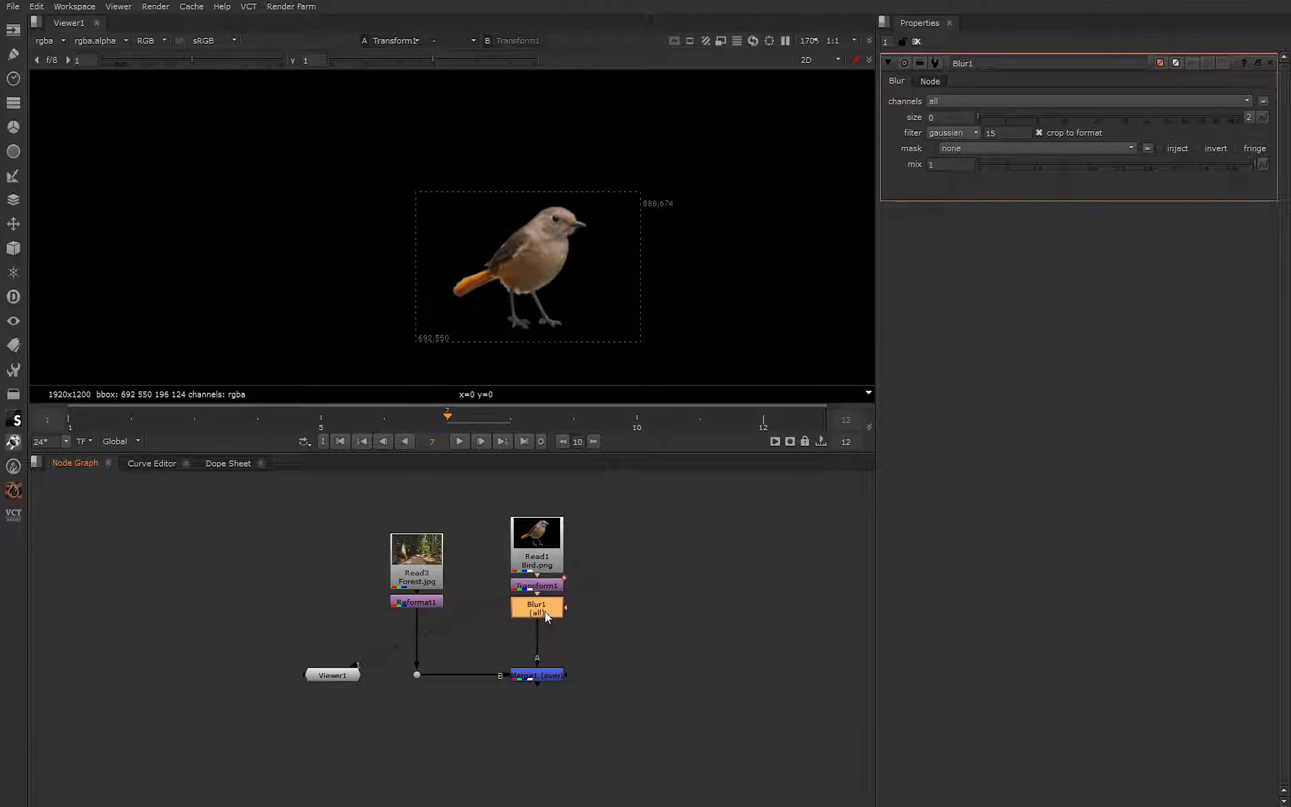
key(1)
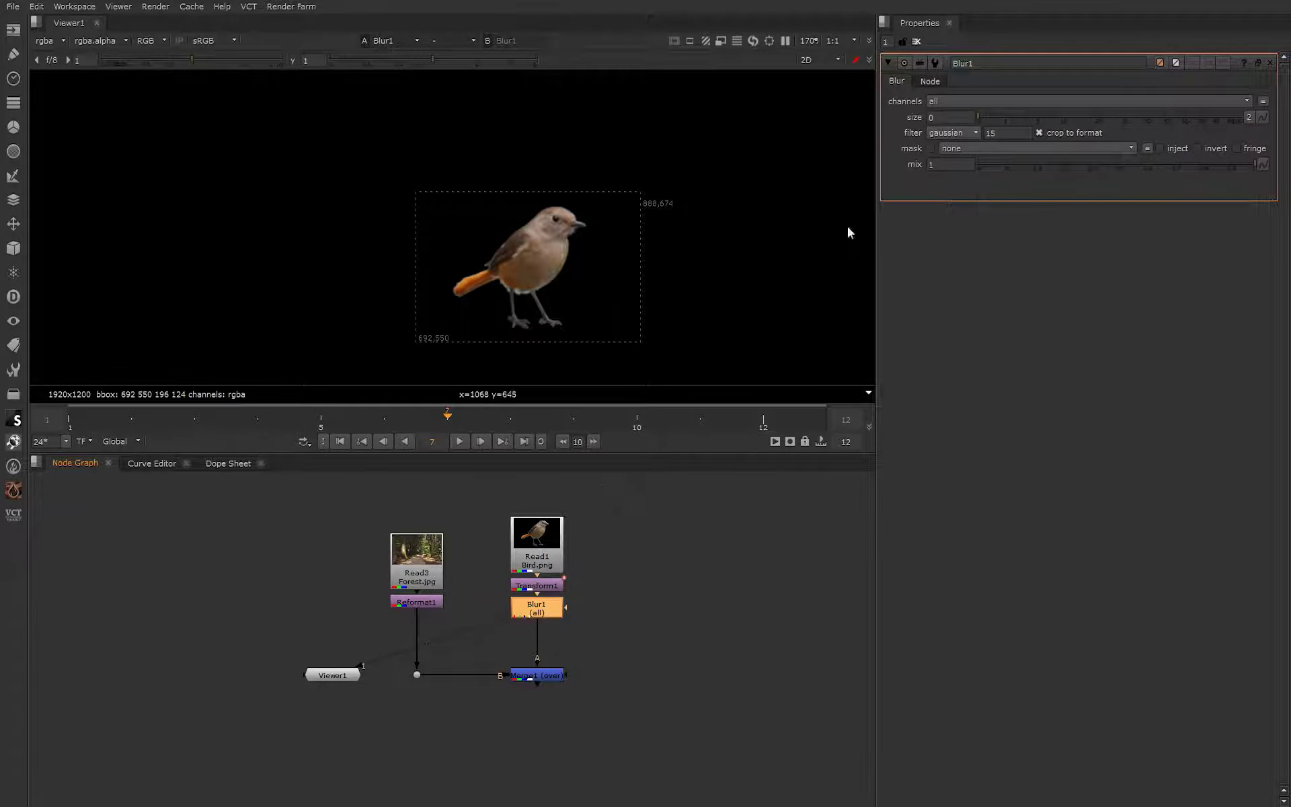
Split the blur size into separate dimensions and set the width to 40 and the height to 10.
click(1249, 117)
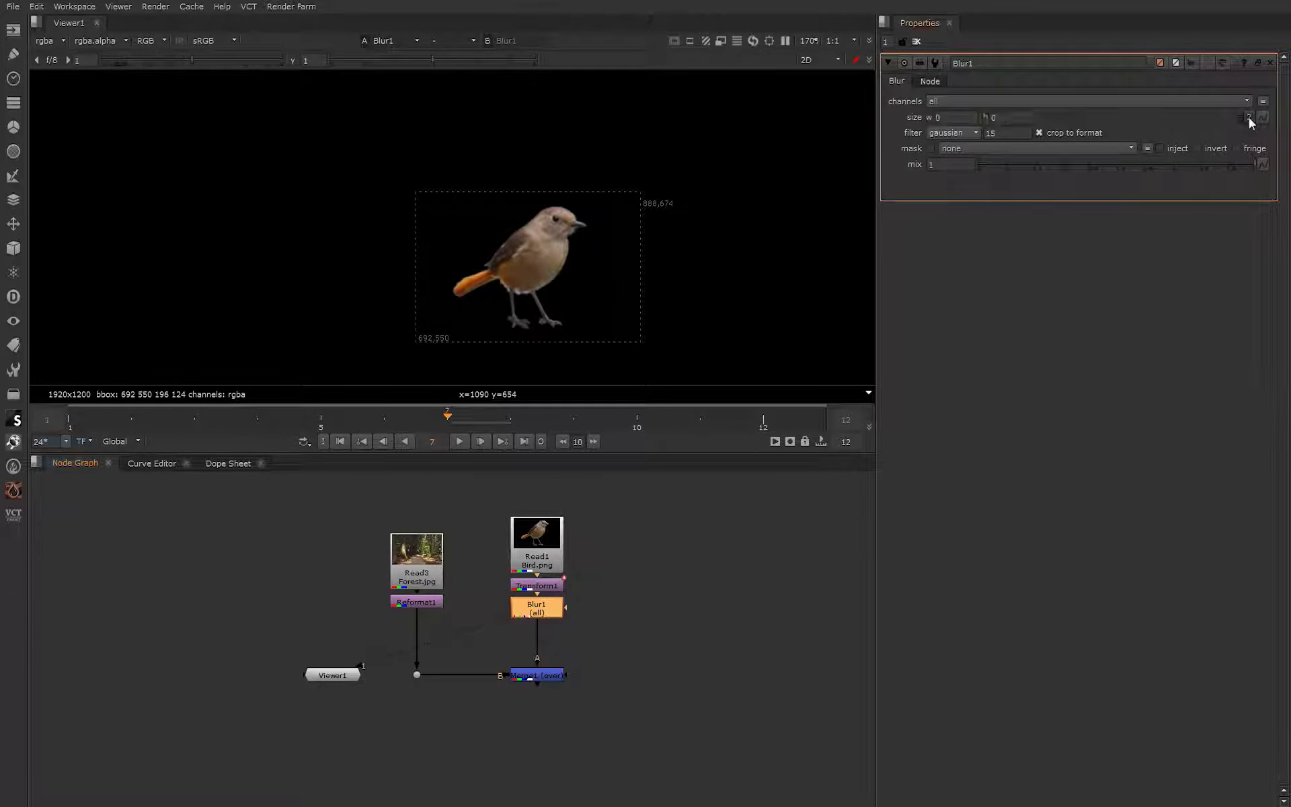
click(945, 118)
text(4)
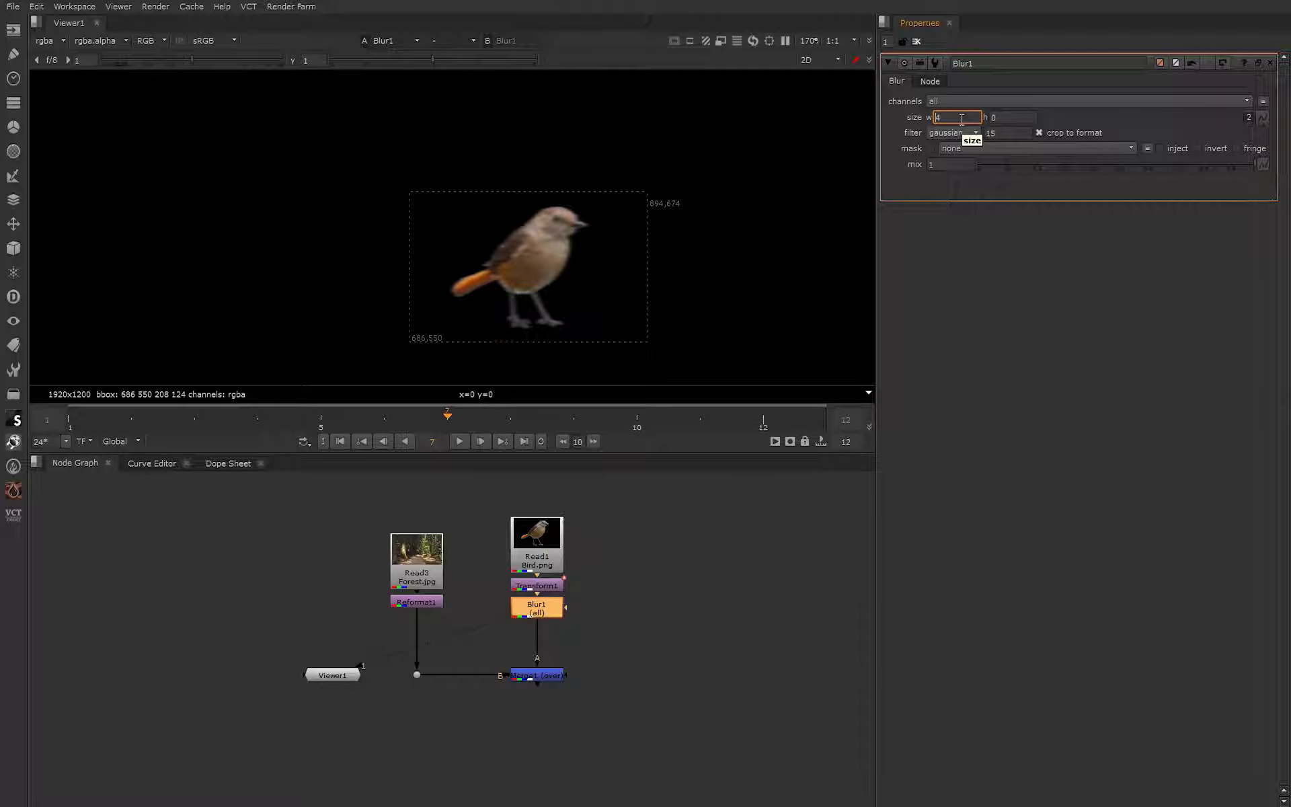
text(0)
key(Return)
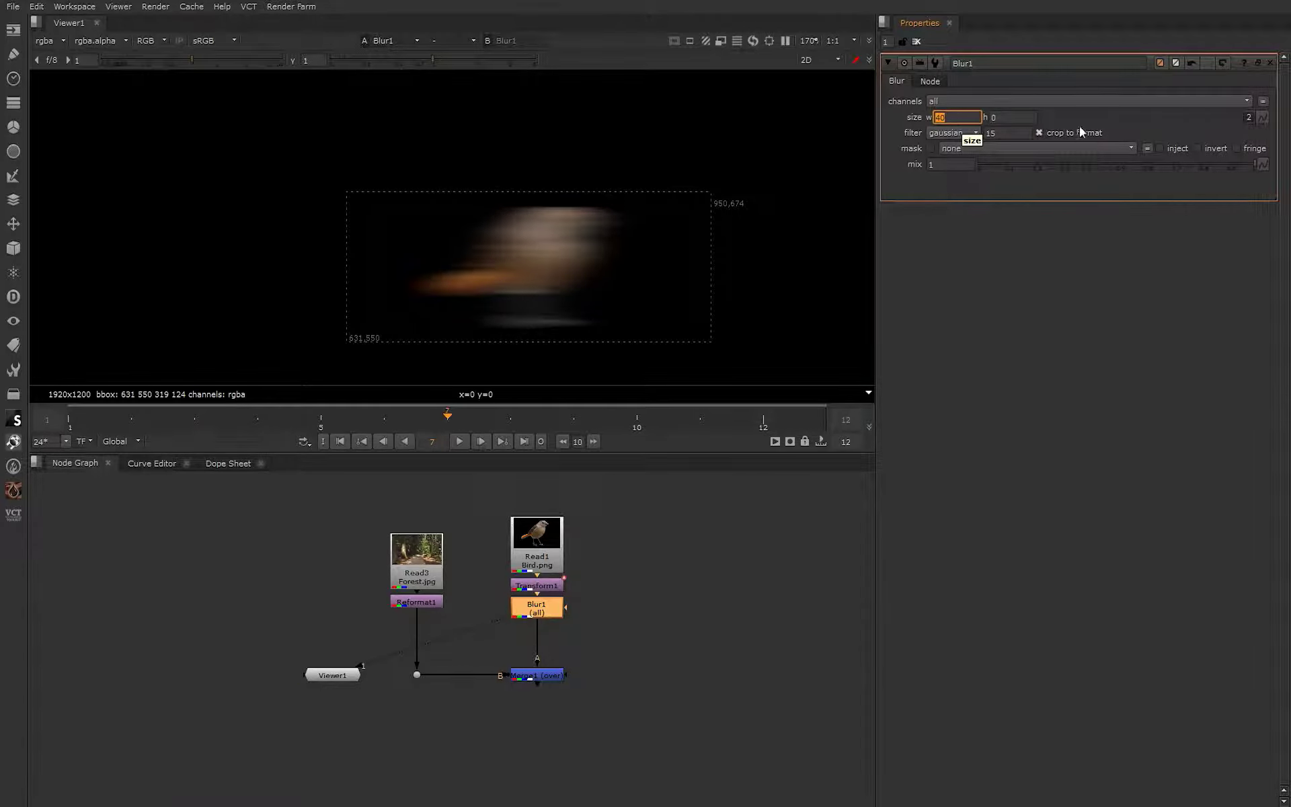
click(1004, 118)
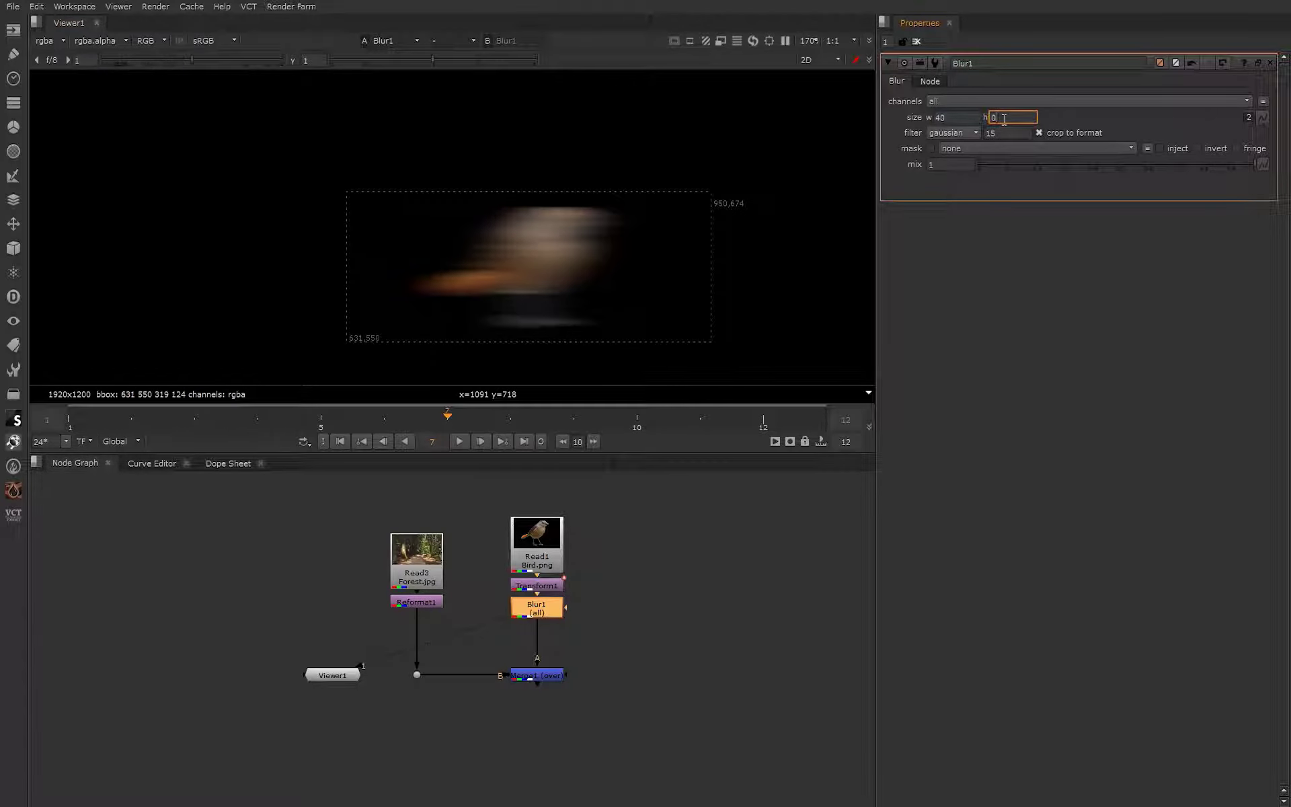
key(Return)
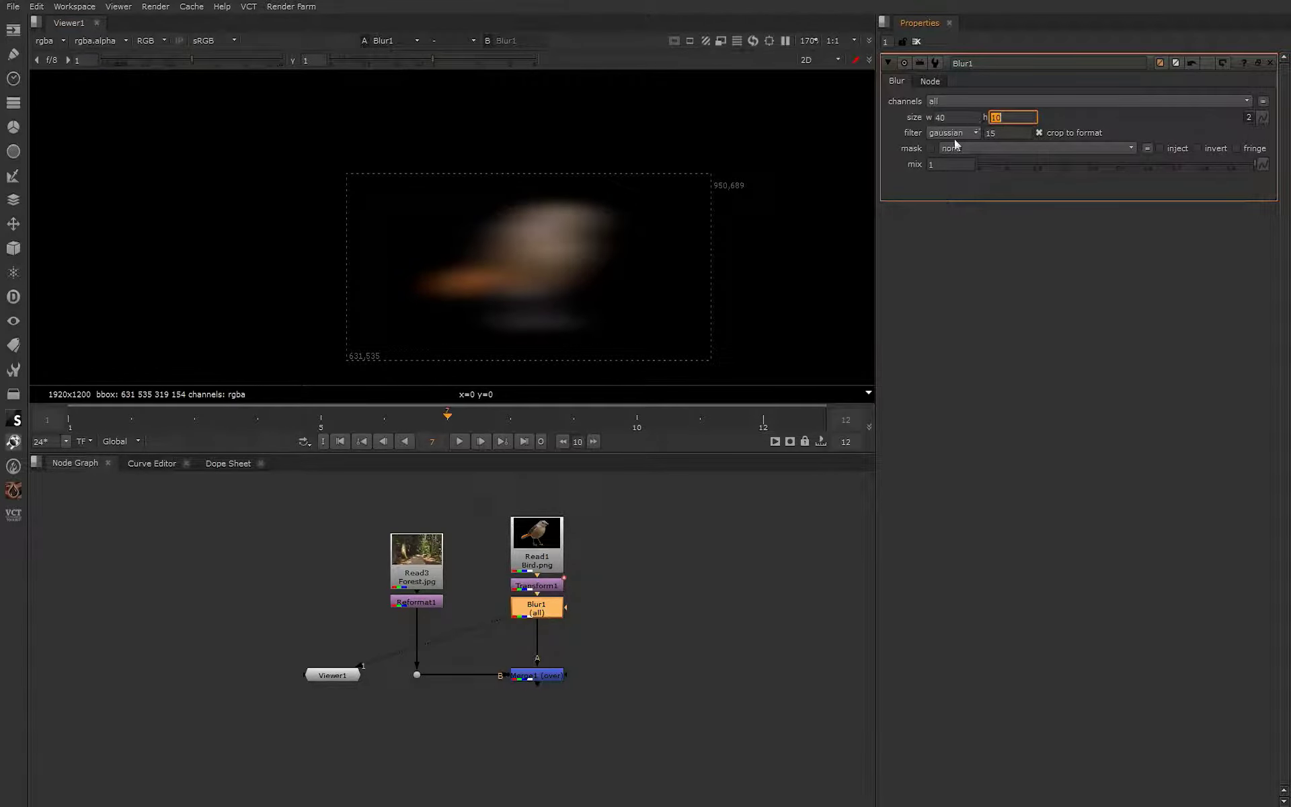
Delete the Blur node and view the Transform1 output.
click(534, 612)
key(Delete)
key(1)
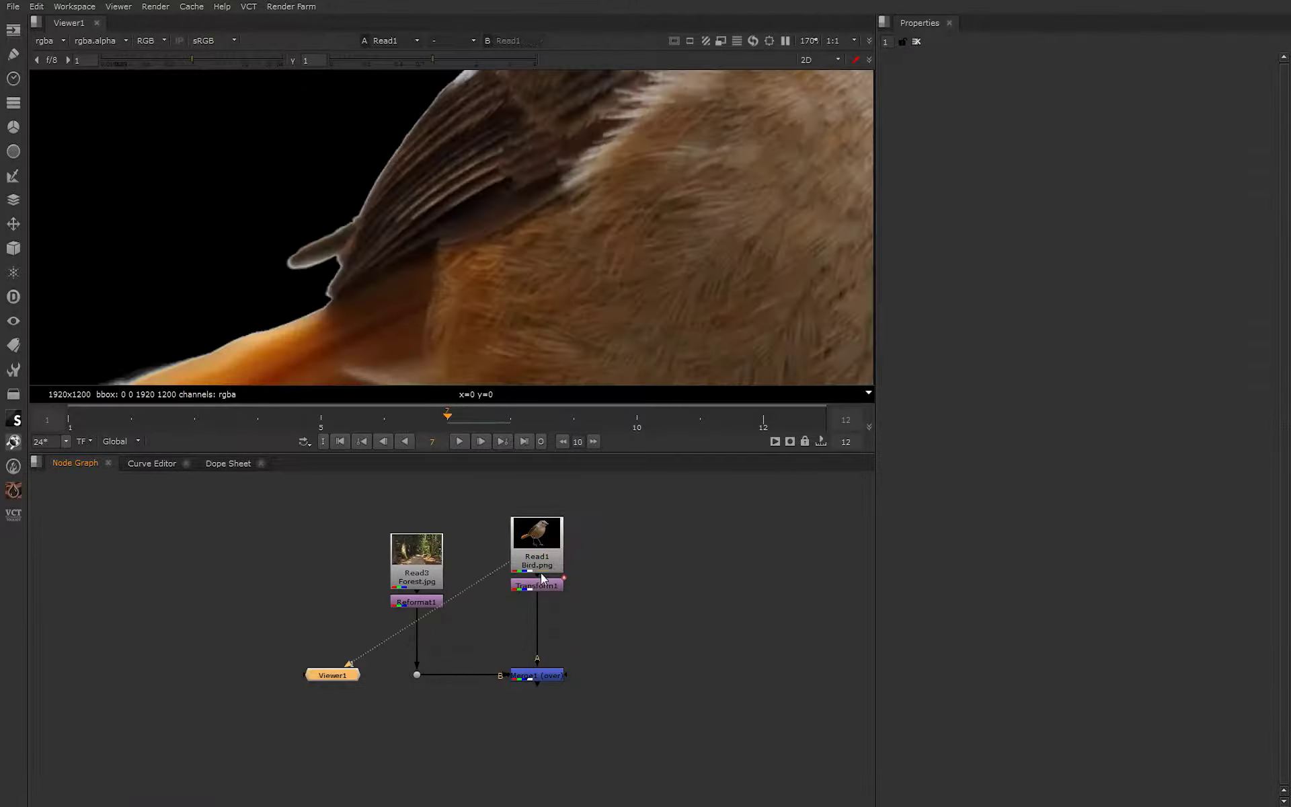
click(545, 586)
key(1)
scroll(520, 277, down, 2)
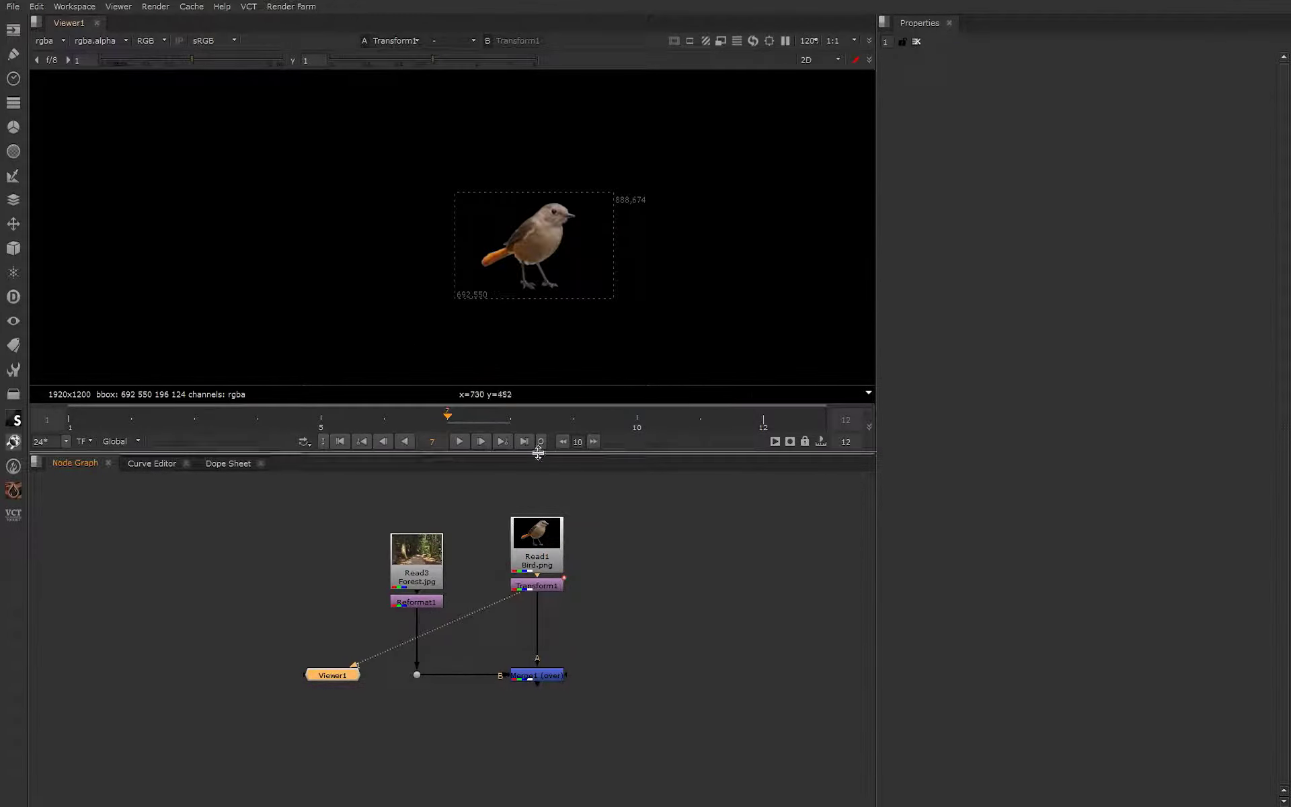
View the original bird image, check which channel layers it offers, and return to the Transform1 output with the whole frame in view.
click(536, 562)
key(1)
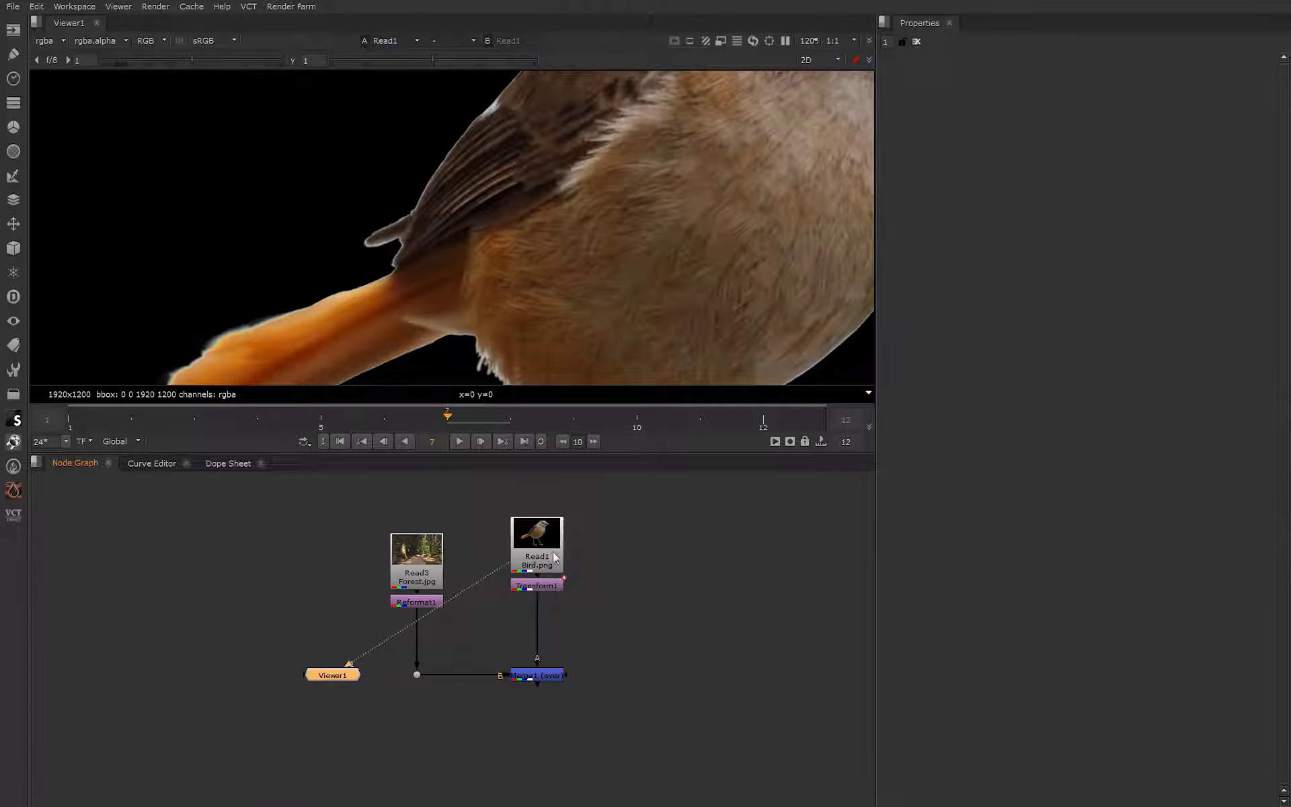
click(41, 41)
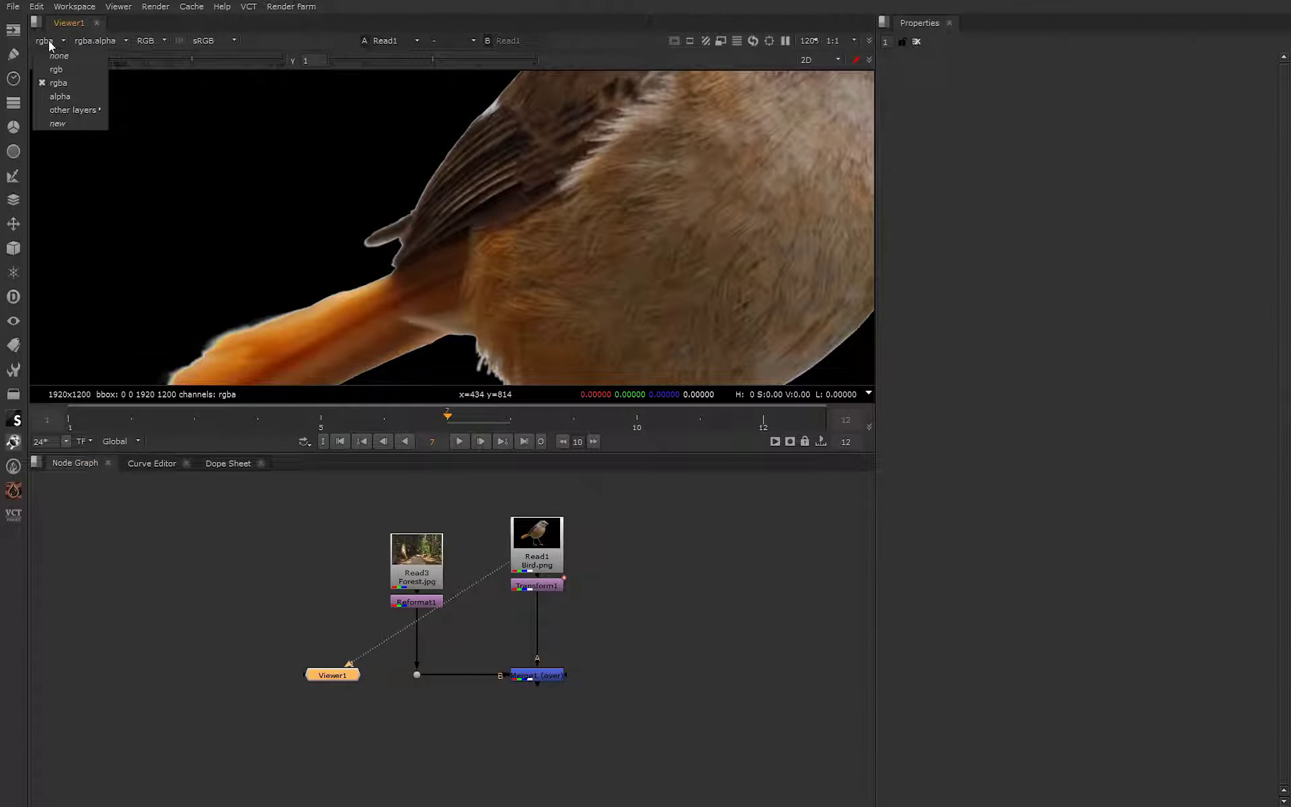
click(80, 80)
click(551, 589)
key(1)
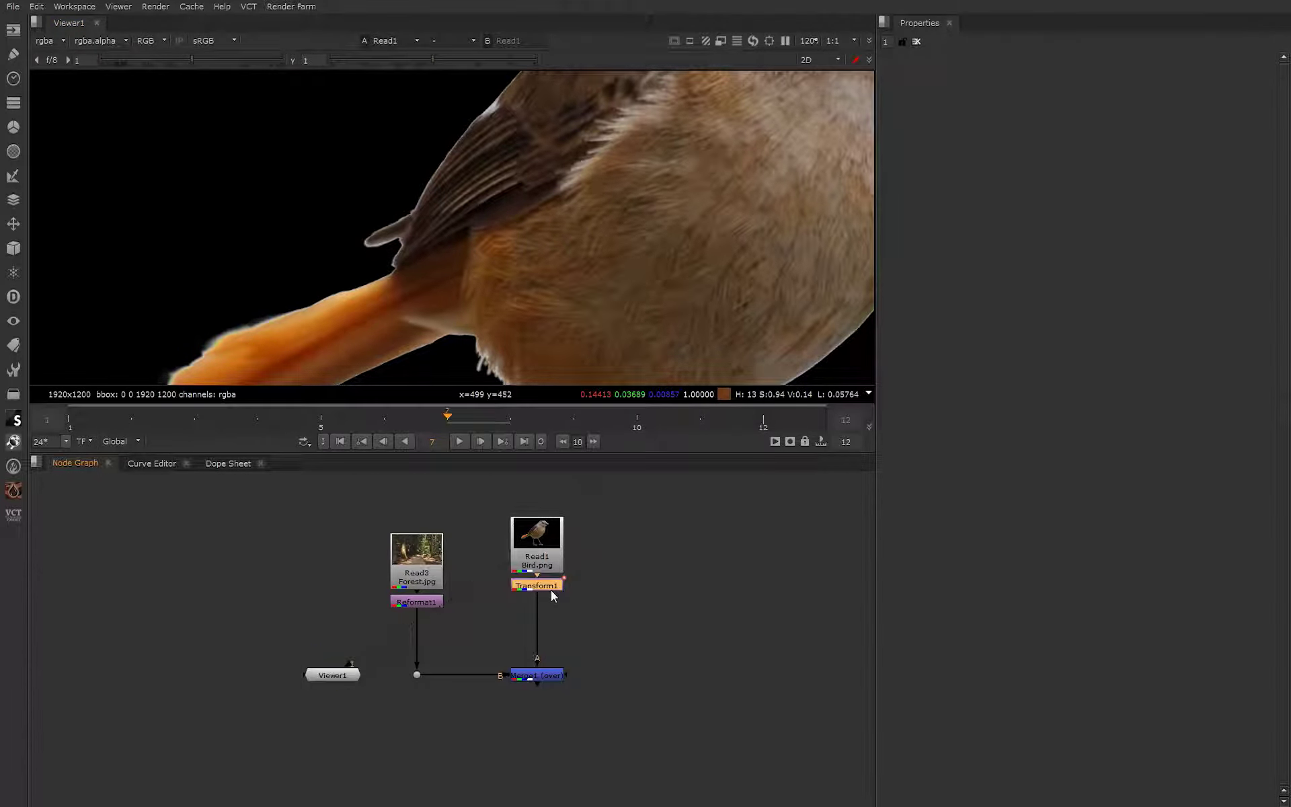
scroll(546, 296, down, 5)
middle_drag(542, 283, 505, 244)
scroll(513, 257, down, 2)
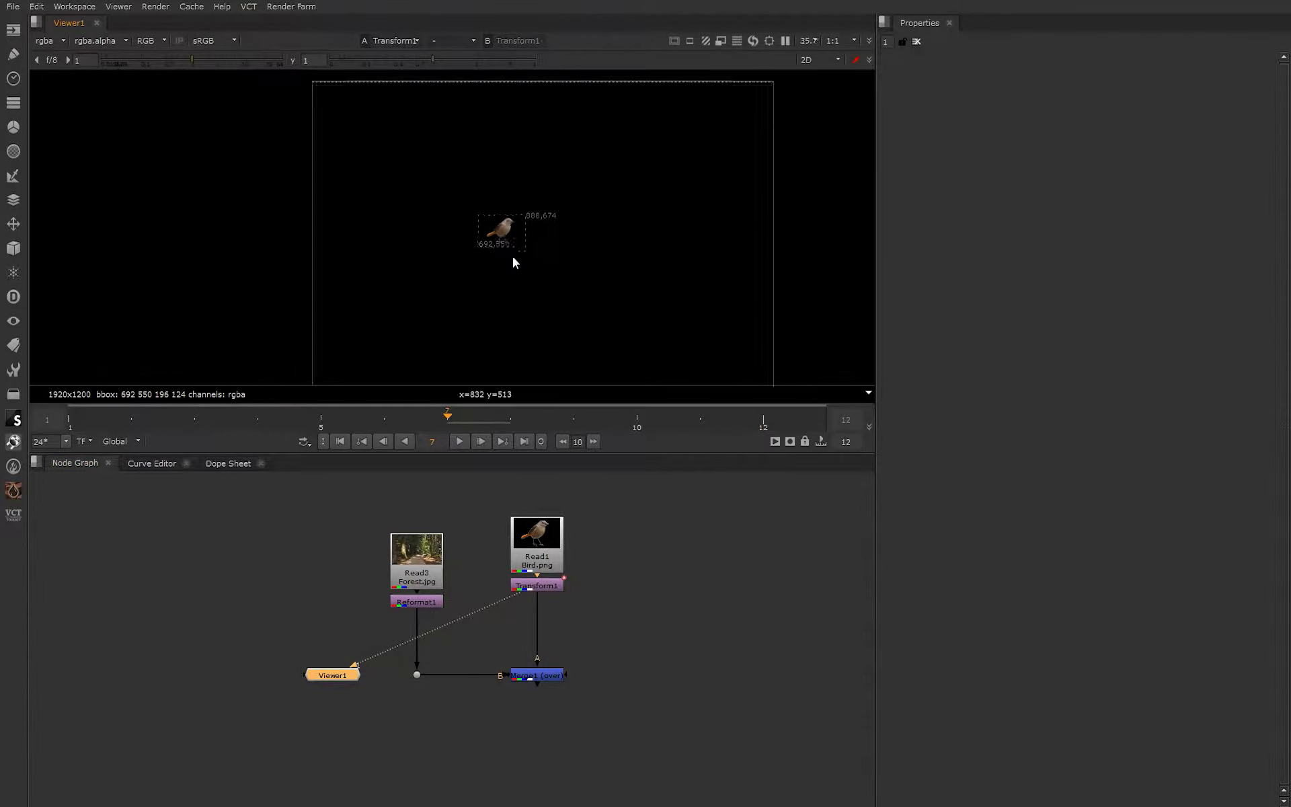
scroll(521, 269, up, 1)
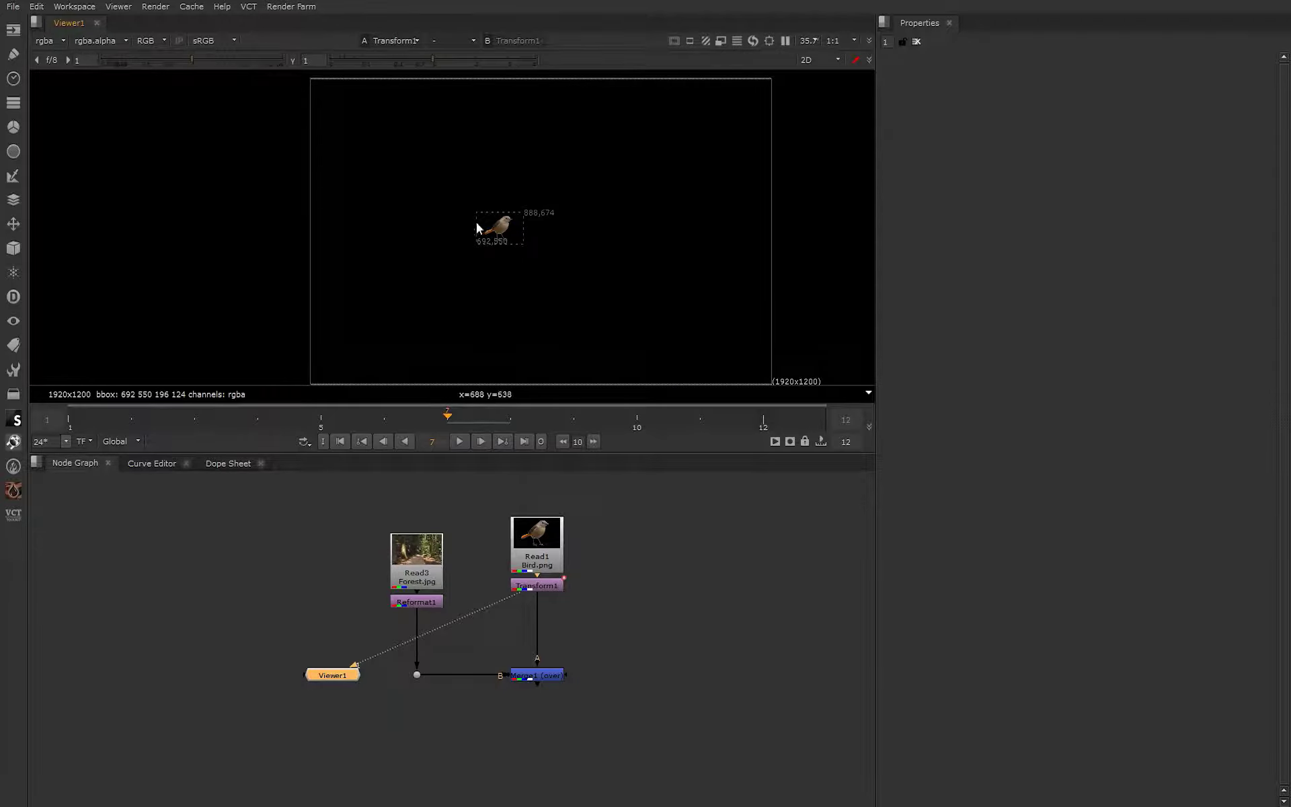
Insert a MotionBlur2D node between Transform1 and the merge, with its 2D transf input also connected to Transform1.
click(616, 640)
key(Tab)
text(MotionBlur)
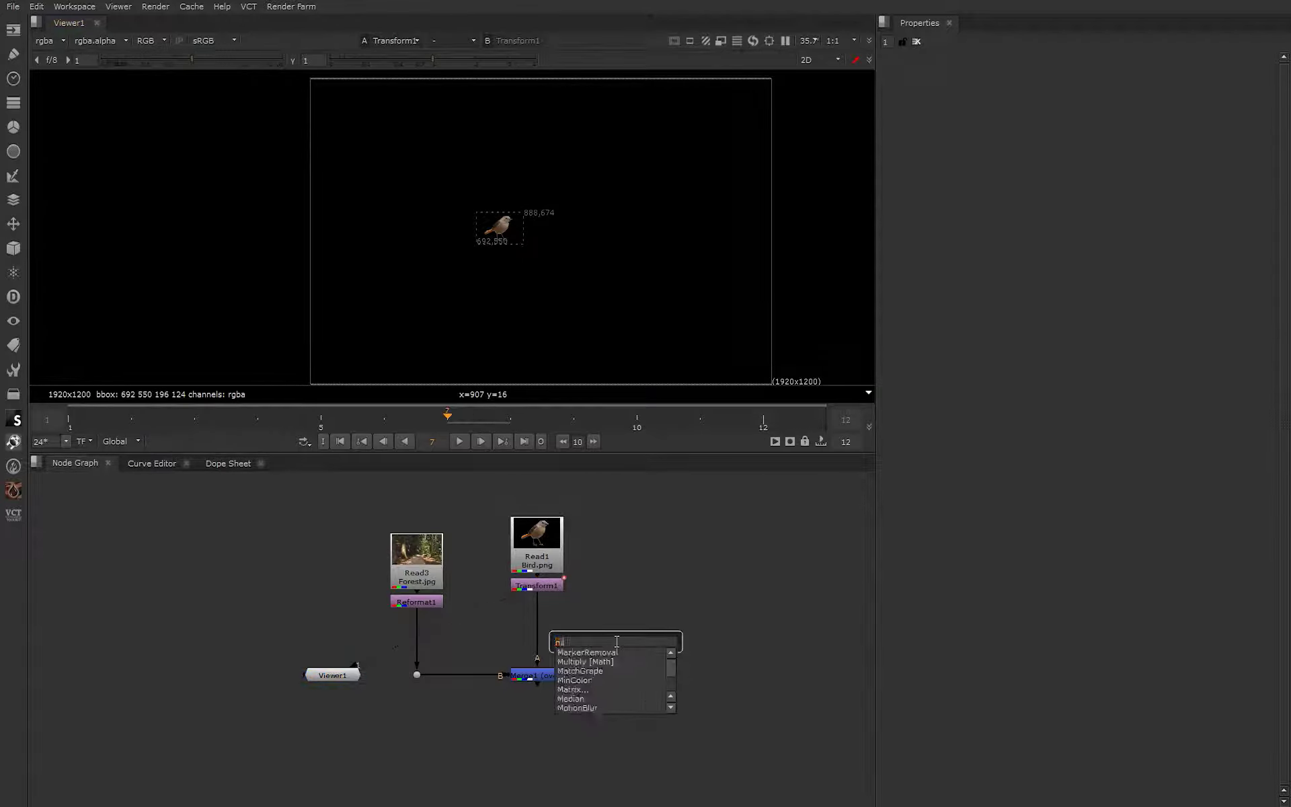
key(Down)
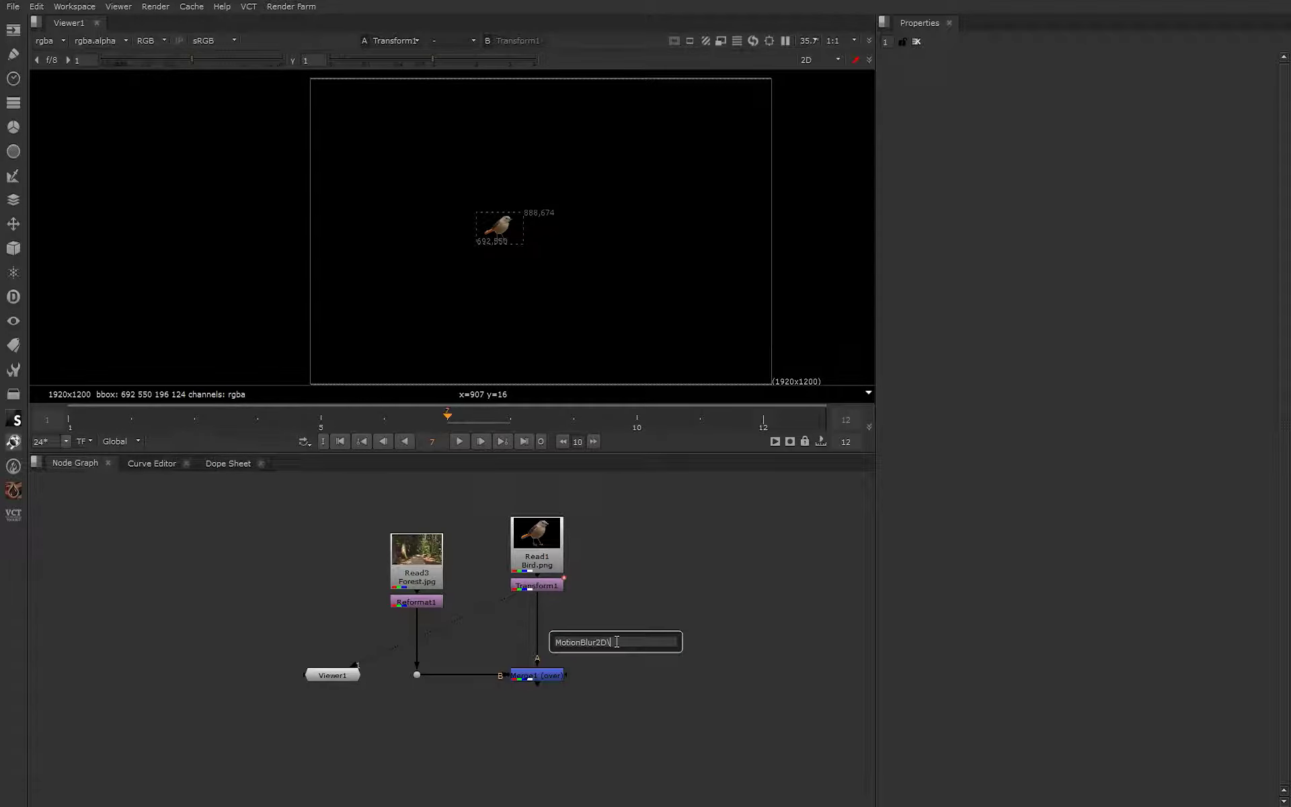
key(Return)
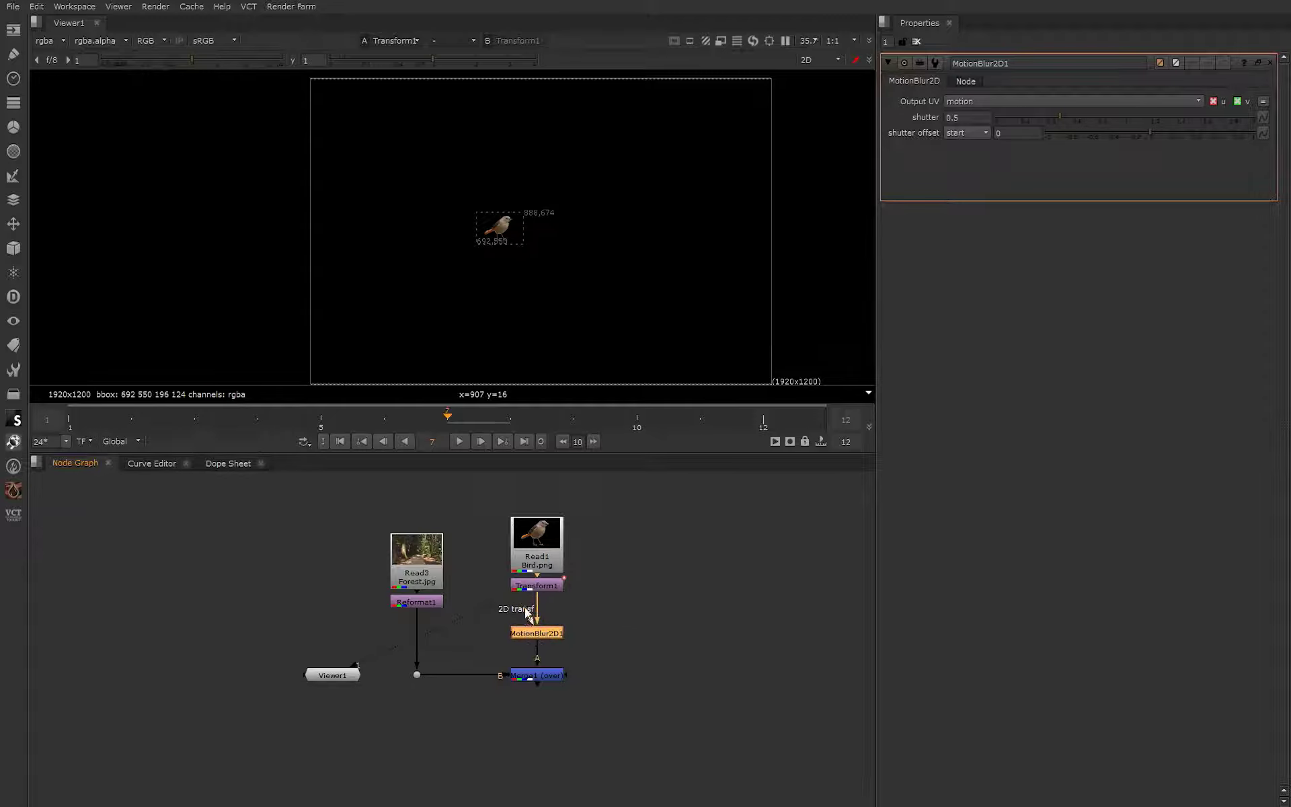
mouse_move(527, 613)
mouse_down()
mouse_move(571, 586)
mouse_move(555, 583)
mouse_move(663, 587)
mouse_move(538, 592)
mouse_move(543, 628)
mouse_up()
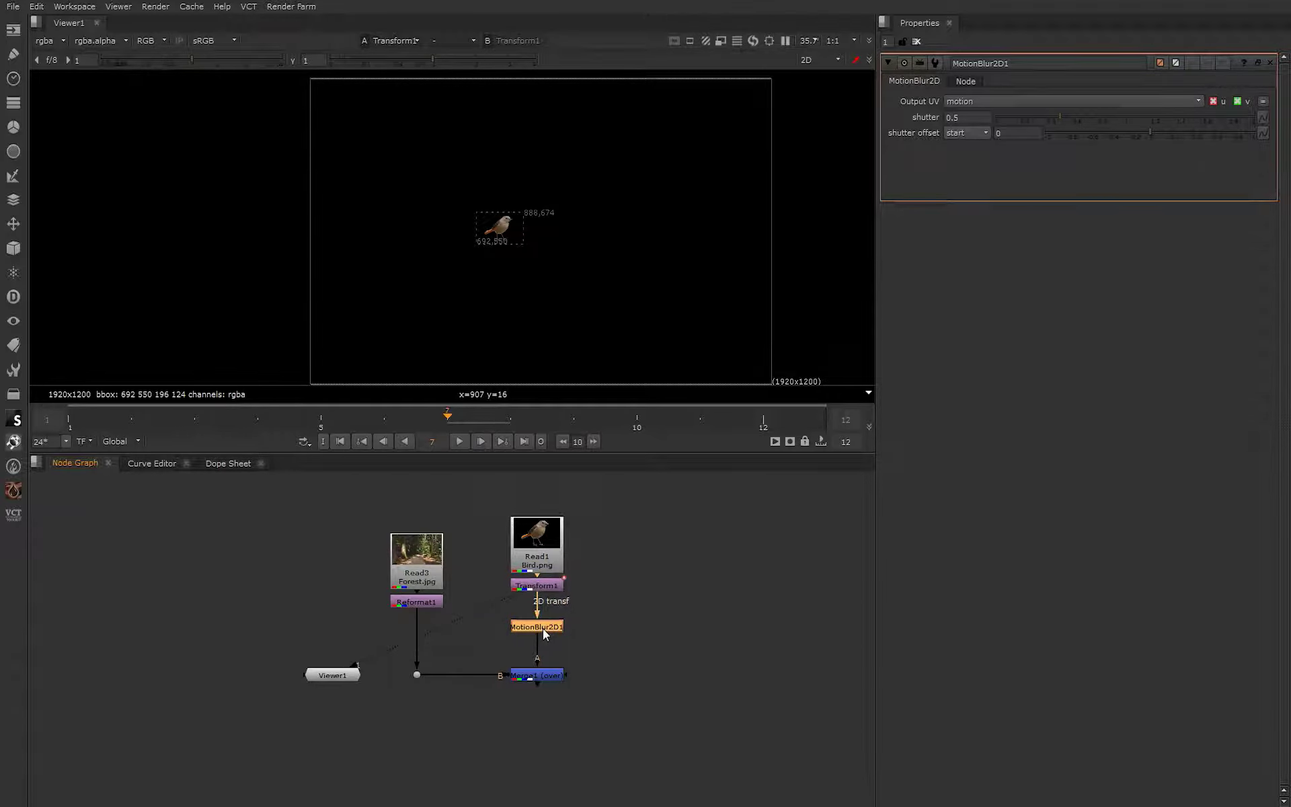
Inspect Transform1's translate animation, and view the MotionBlur2D output with that node's settings open.
double_click(543, 586)
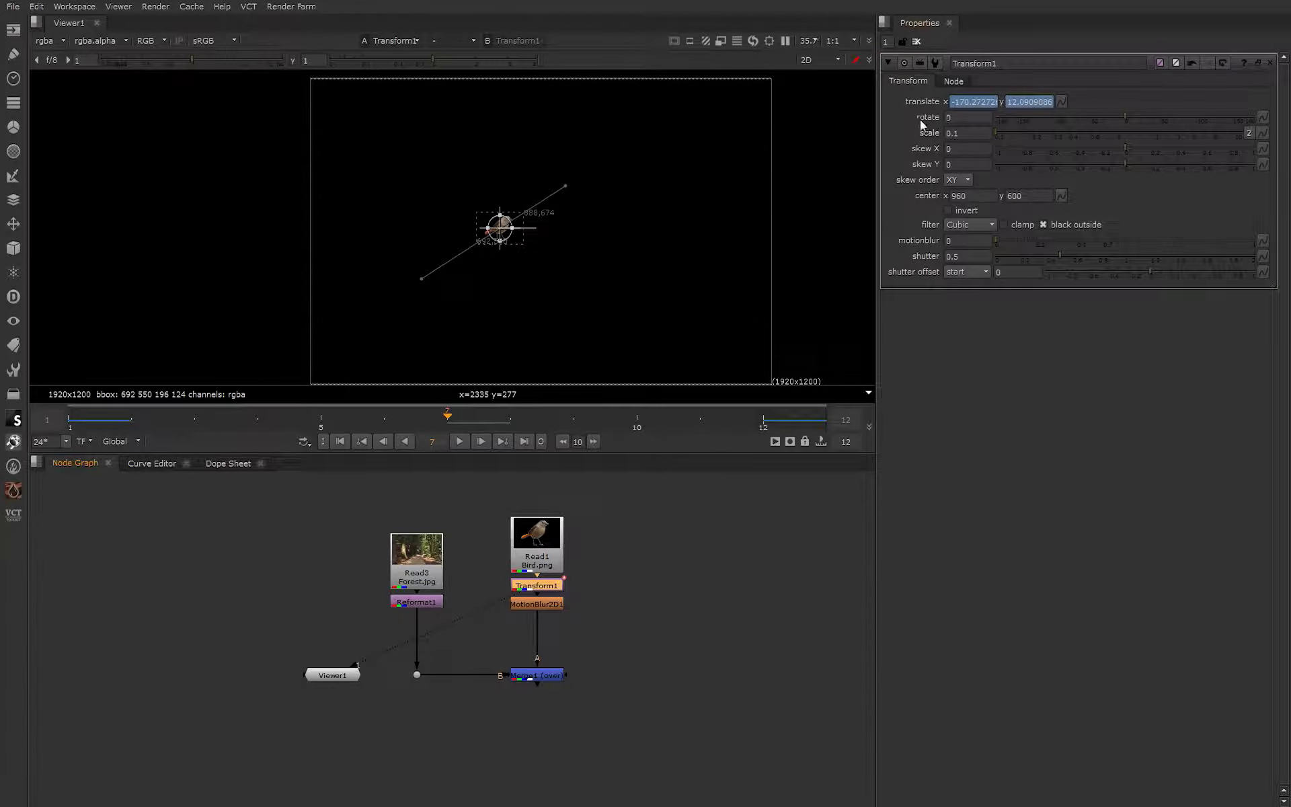
scroll(508, 234, up, 6)
middle_drag(562, 238, 653, 289)
ctrl+shift+click(534, 604)
double_click(534, 604)
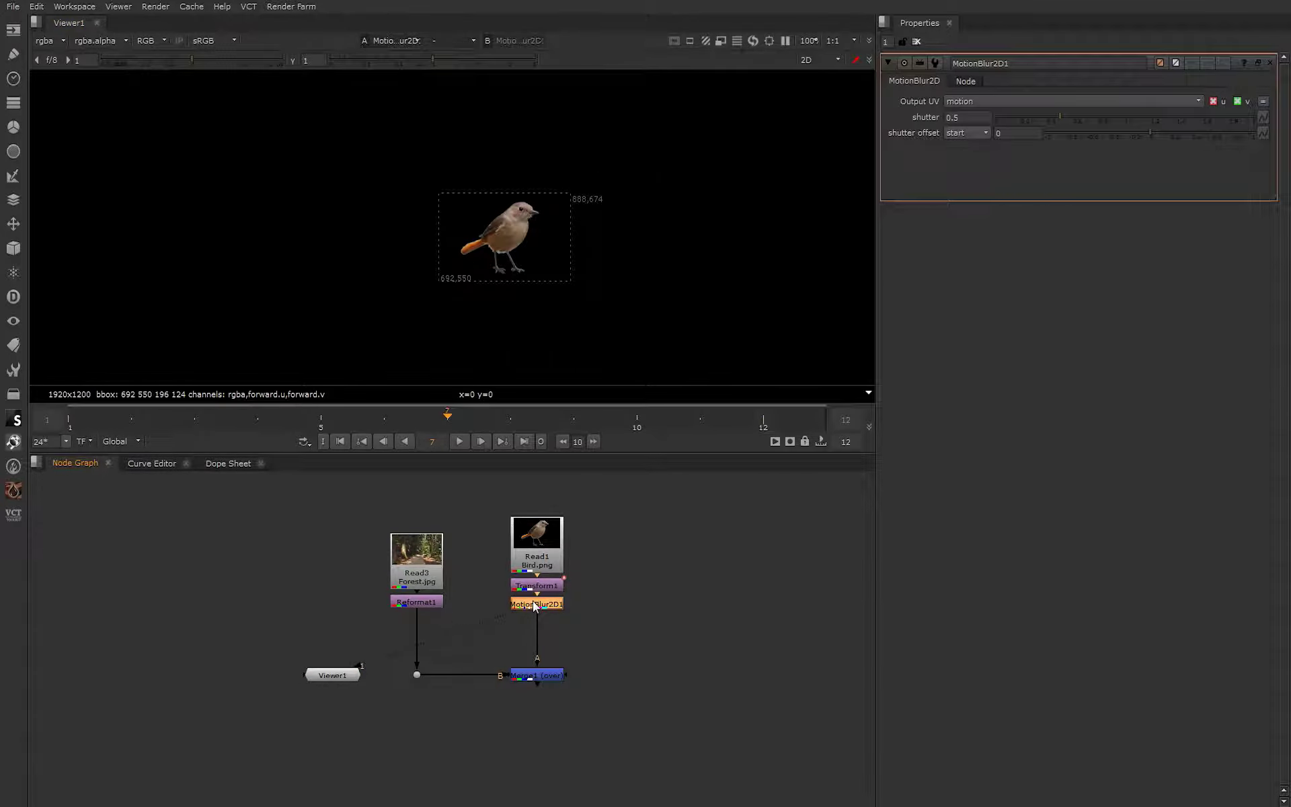
Compare the channel layers available at MotionBlur2D and at Transform1, keeping rgba displayed, and return to the MotionBlur2D output.
click(60, 41)
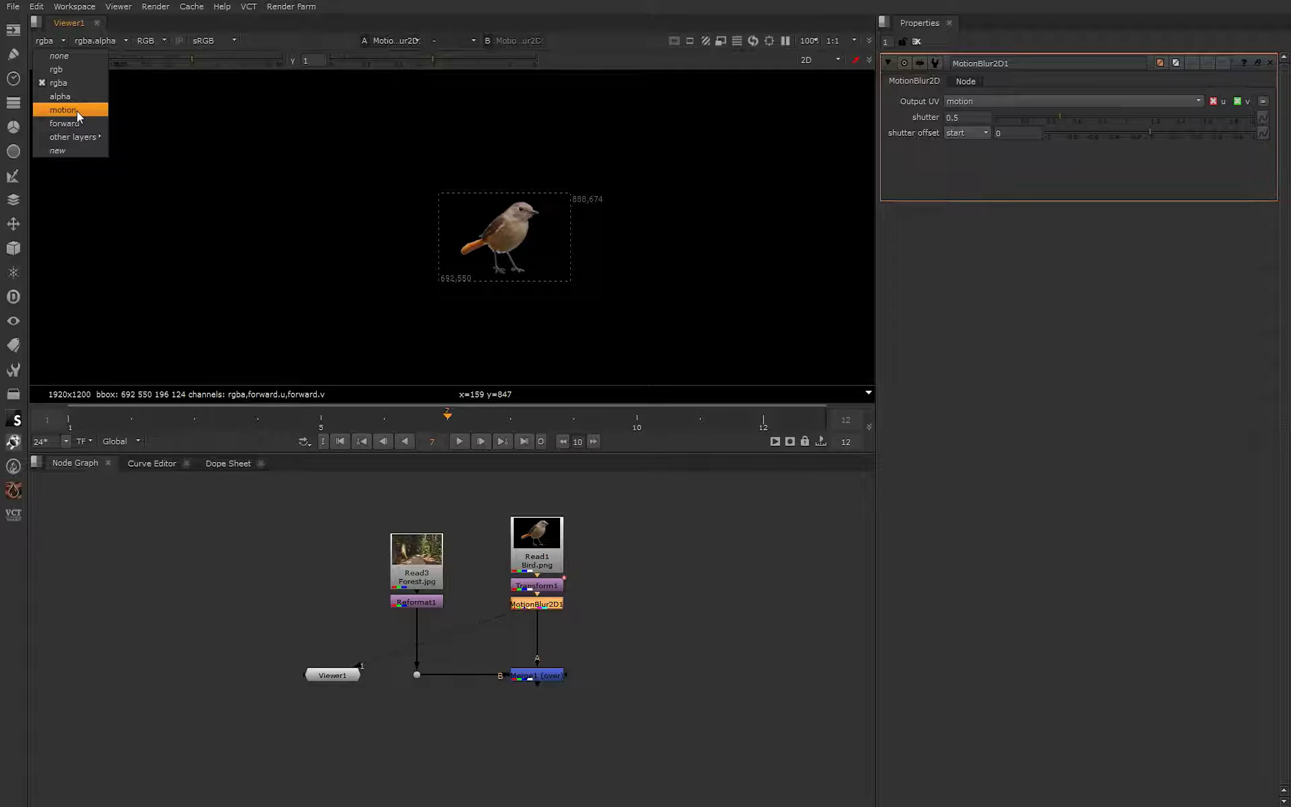
click(262, 261)
click(529, 589)
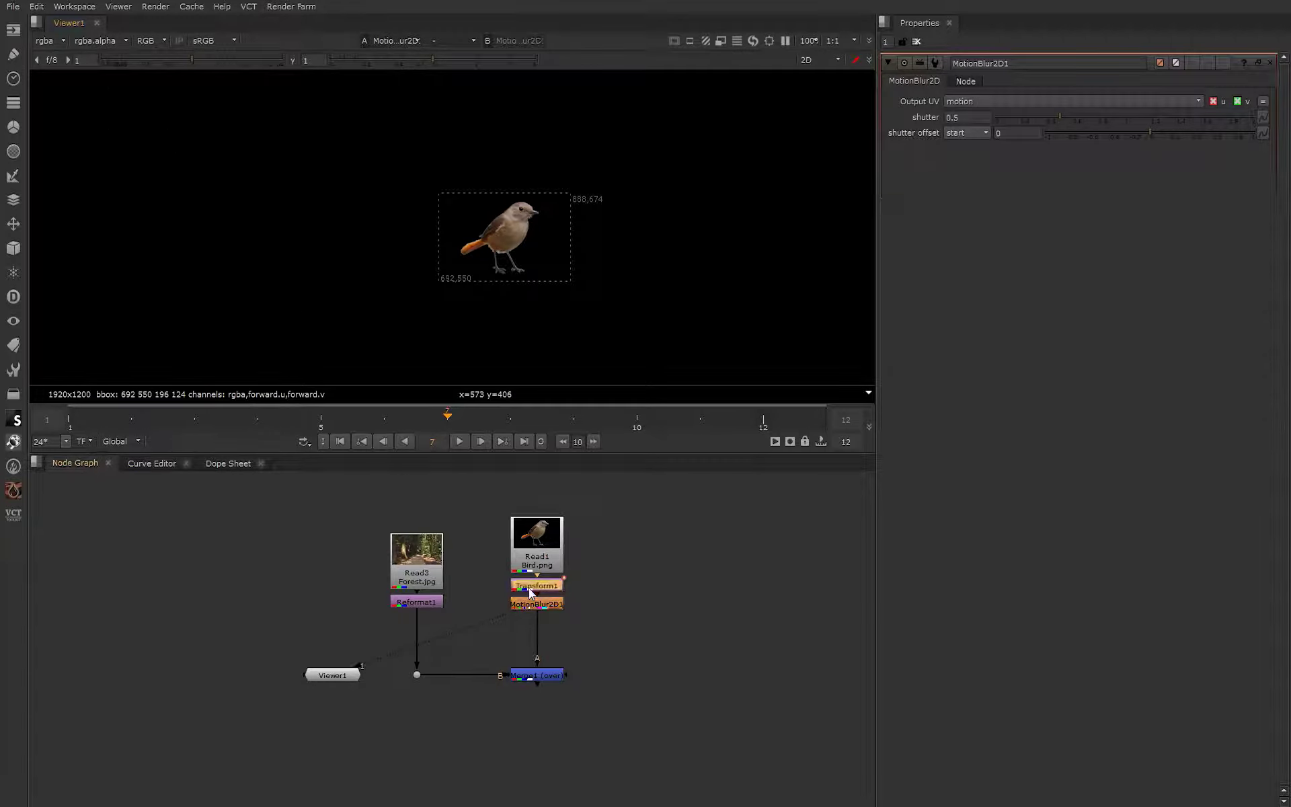
key(1)
click(62, 42)
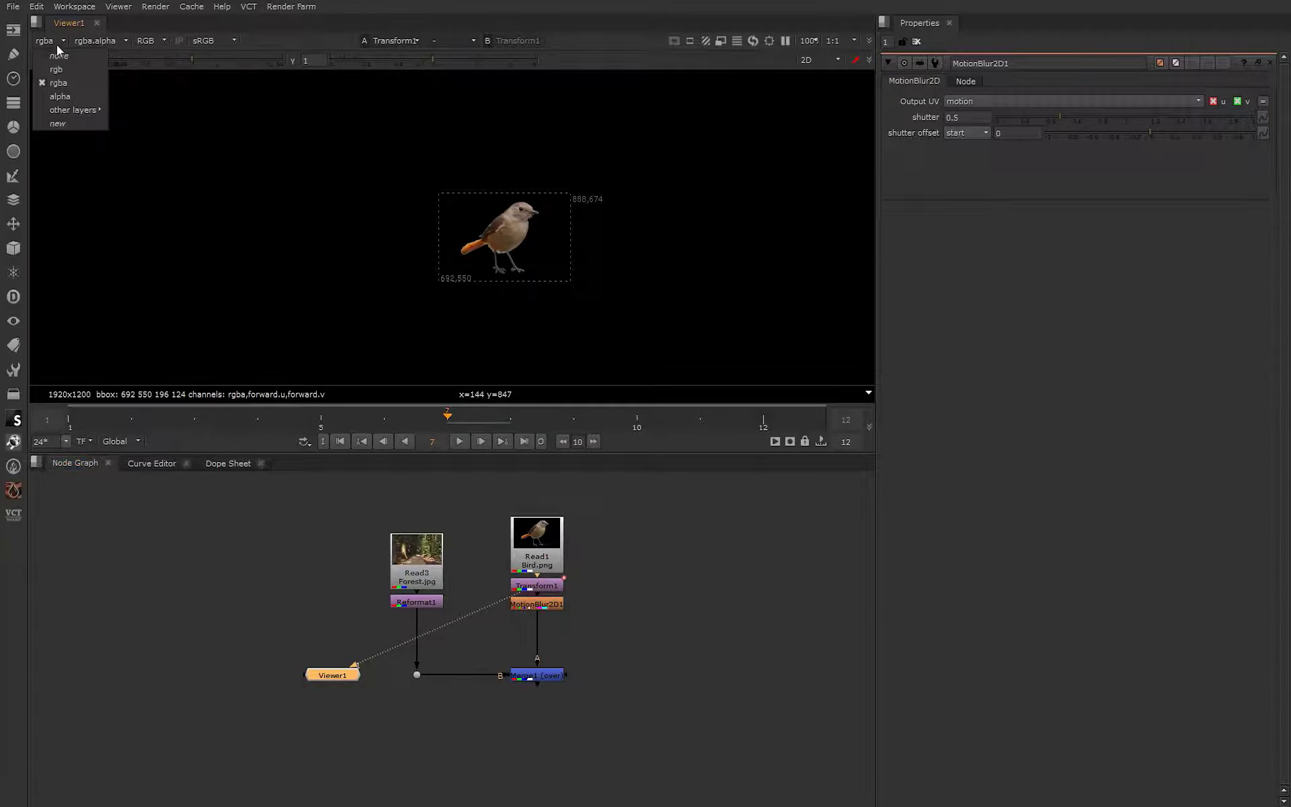
click(80, 90)
click(537, 603)
key(1)
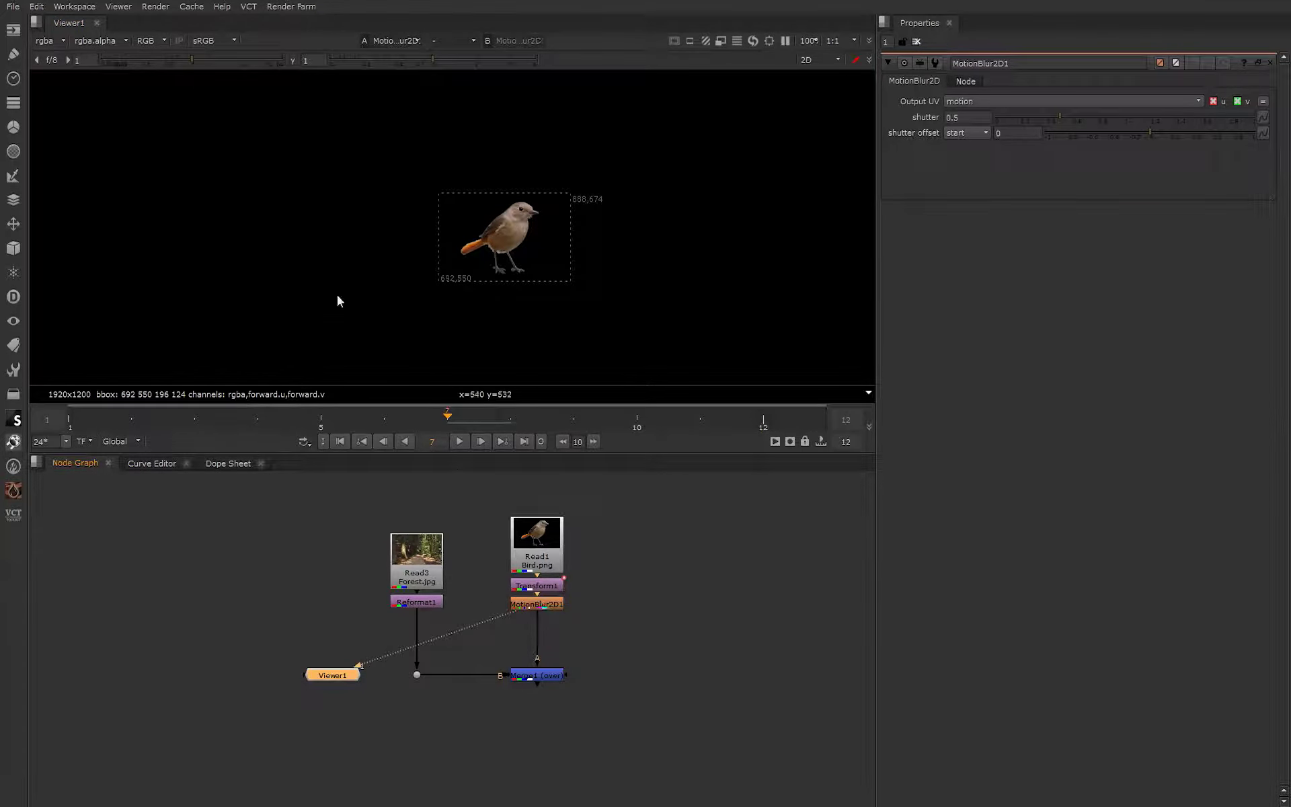
Display the motion layer of the MotionBlur2D output and sample its pixel values in the bird's area.
click(62, 42)
click(71, 111)
scroll(490, 225, down, 5)
scroll(489, 228, up, 3)
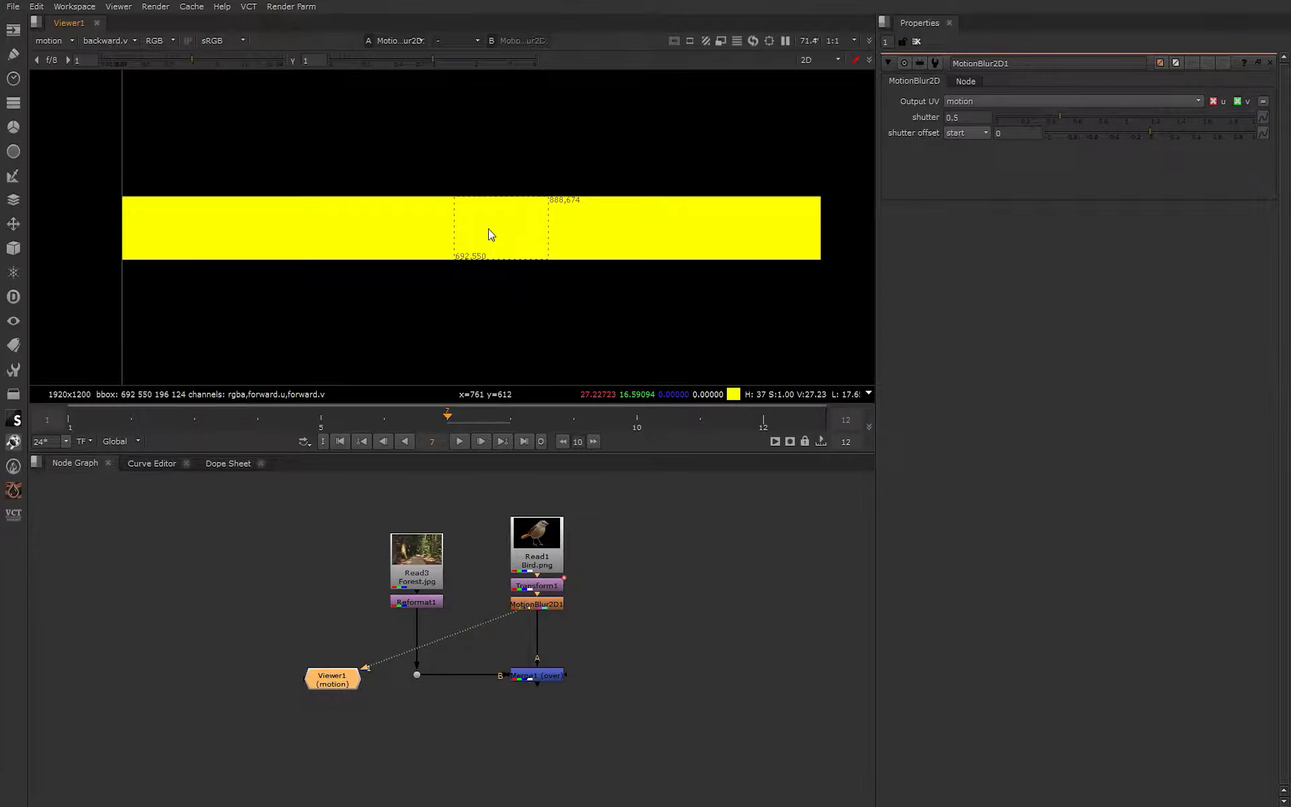
scroll(509, 244, up, 4)
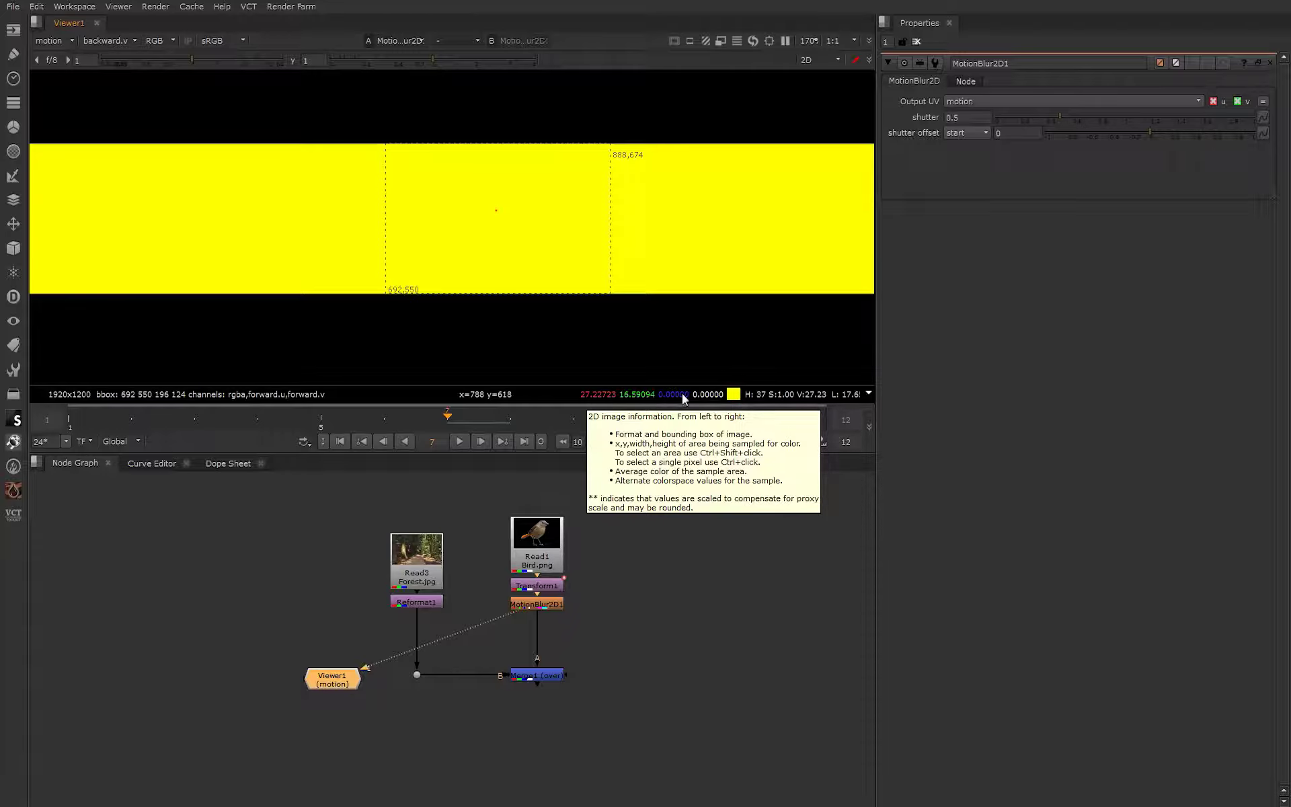
View Transform1's output in rgba, and open that node's settings to inspect the bird's full motion path.
click(541, 605)
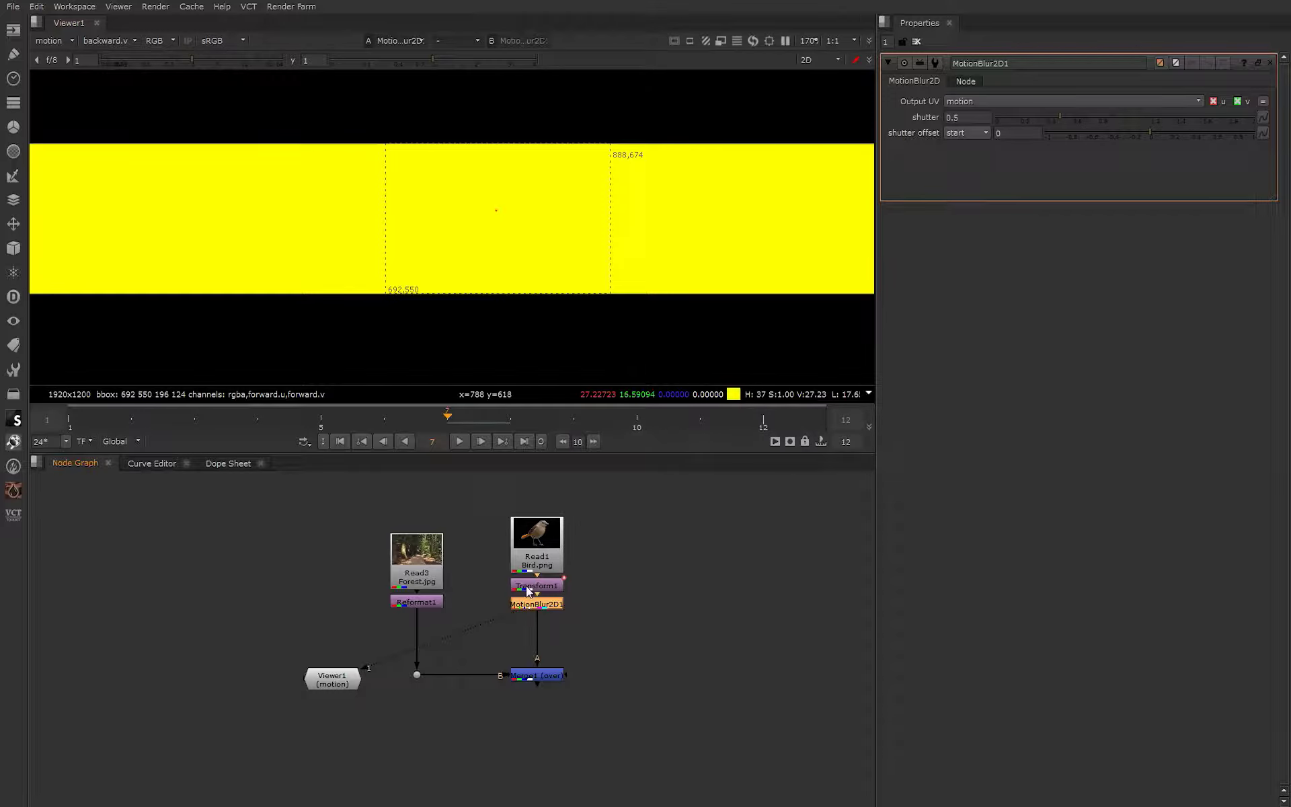
key(1)
click(54, 40)
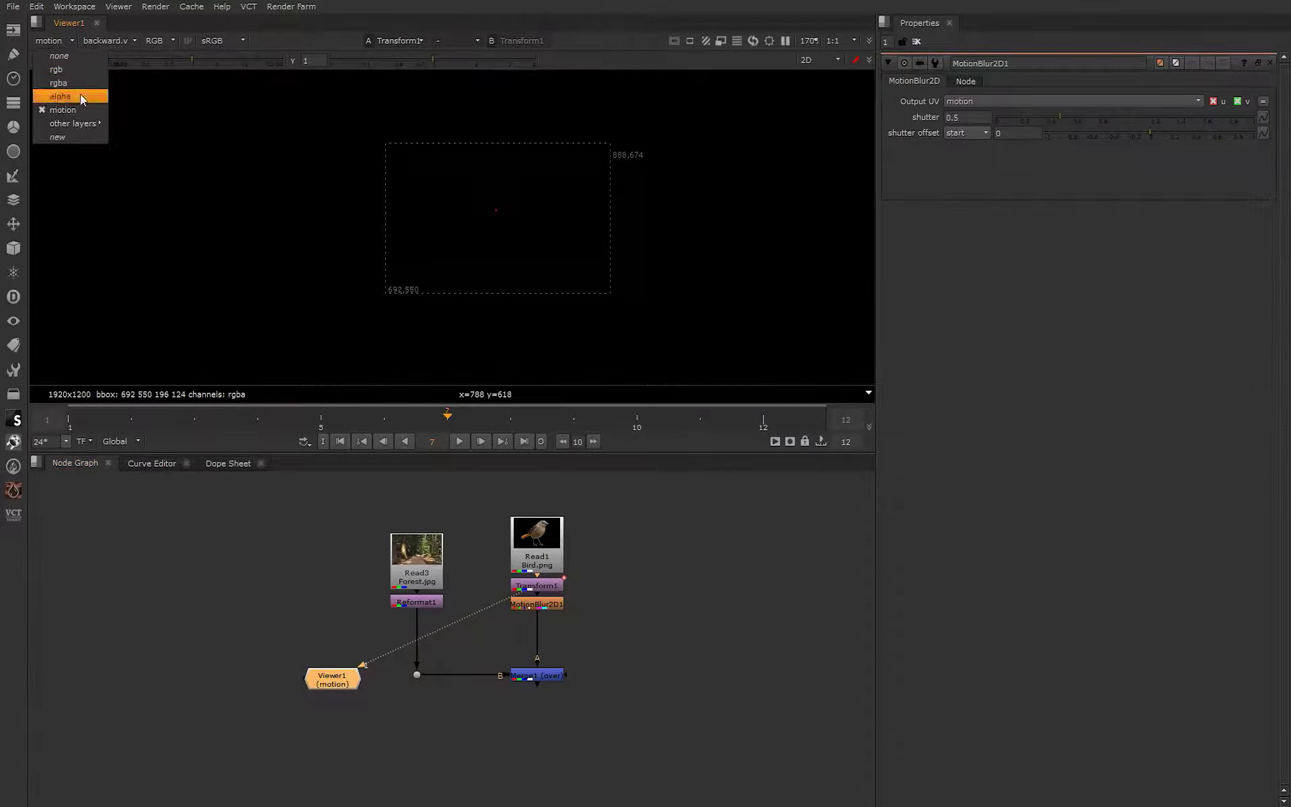
click(59, 83)
double_click(546, 591)
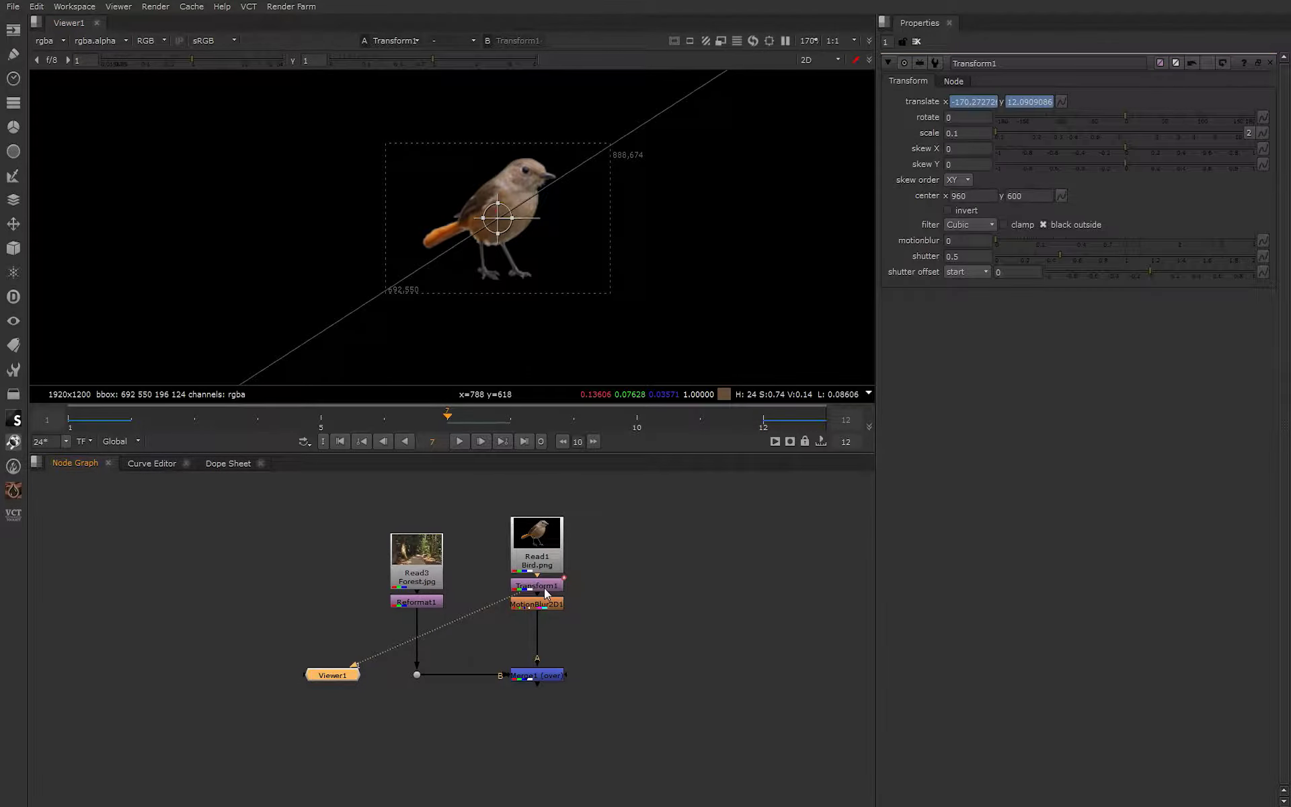
scroll(482, 274, down, 8)
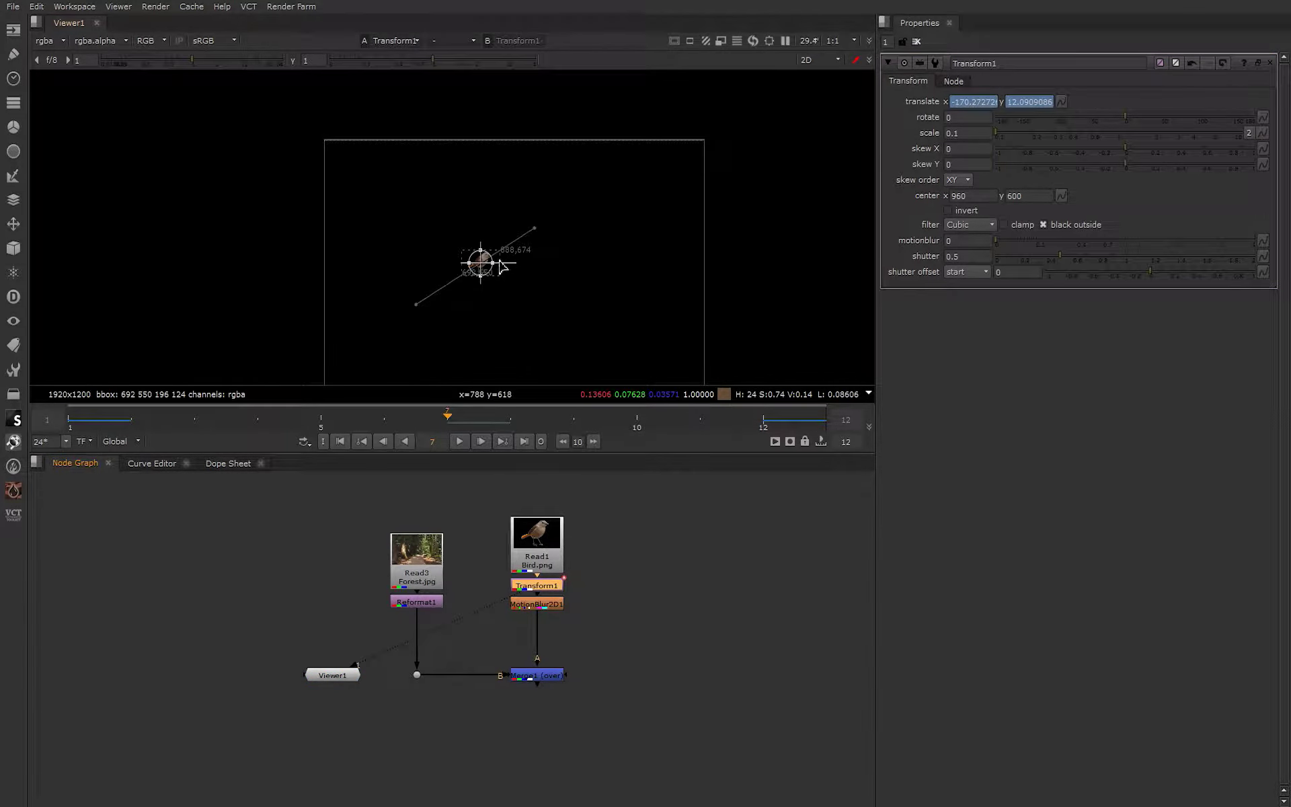
Examine the motion layer of the MotionBlur2D1 output around the bird's motion path, and return the display to rgba.
click(536, 605)
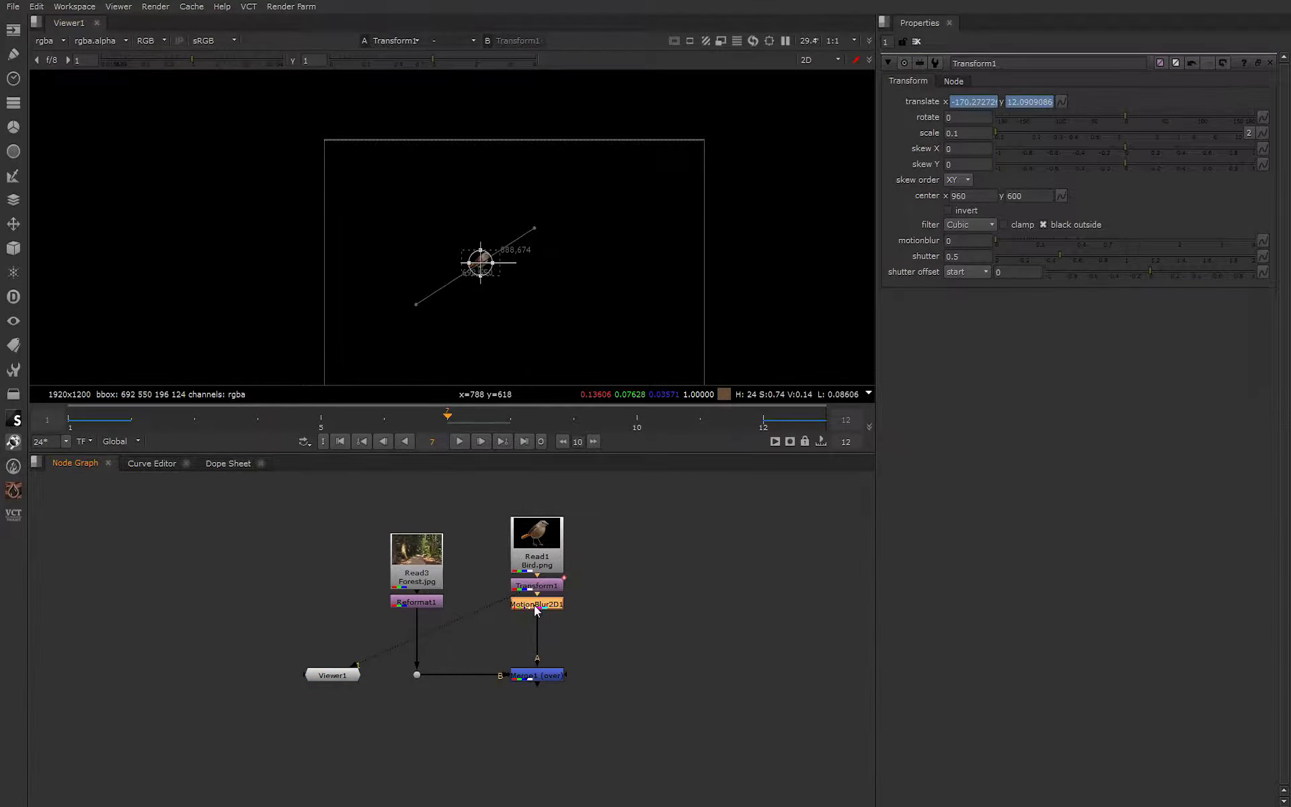
key(1)
scroll(494, 293, up, 3)
click(45, 41)
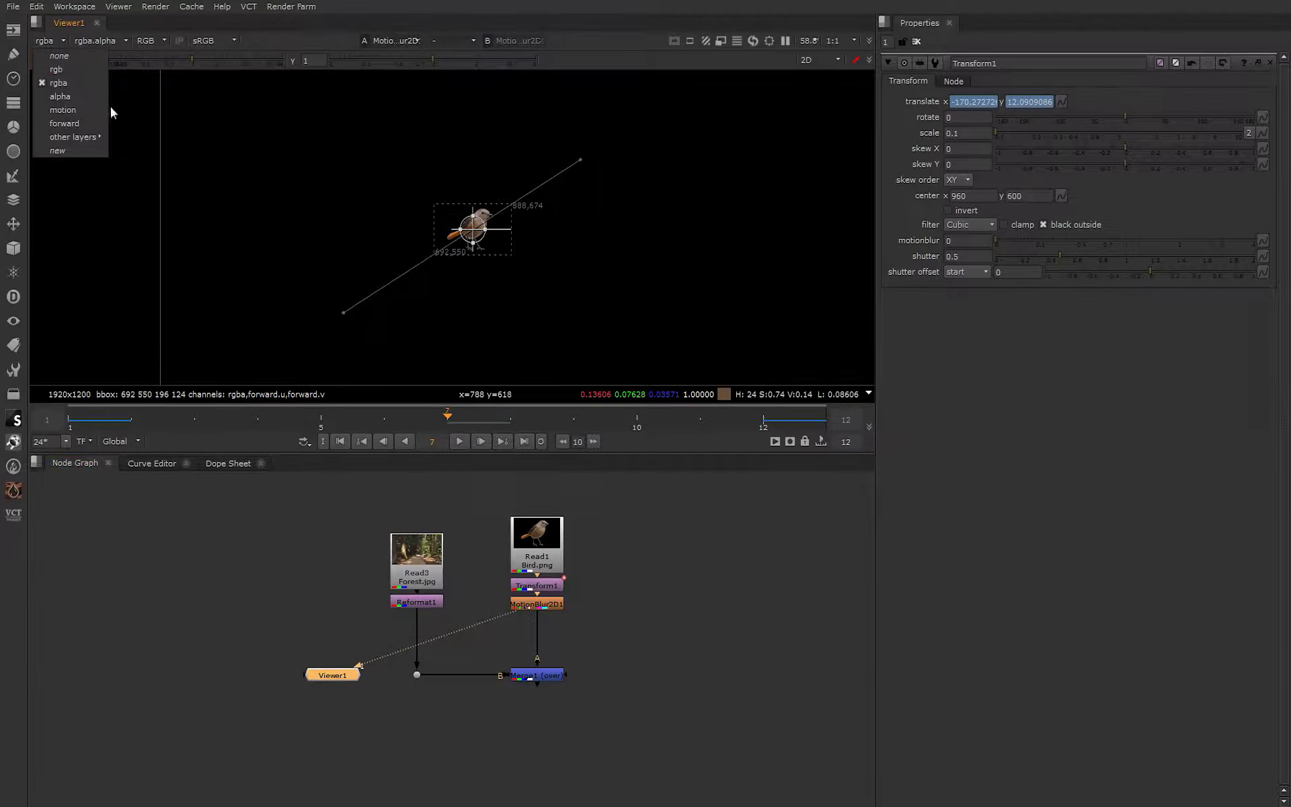
click(62, 109)
scroll(513, 241, up, 3)
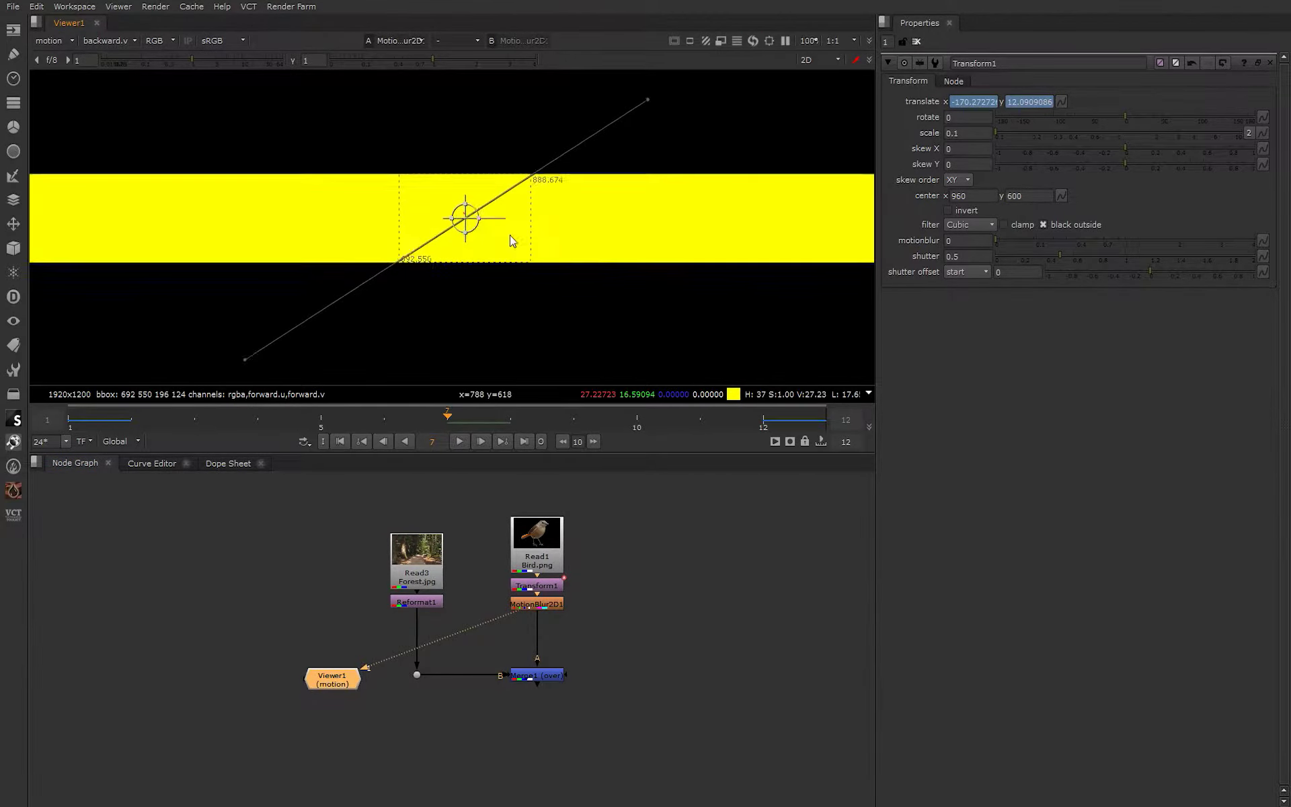
scroll(497, 252, up, 2)
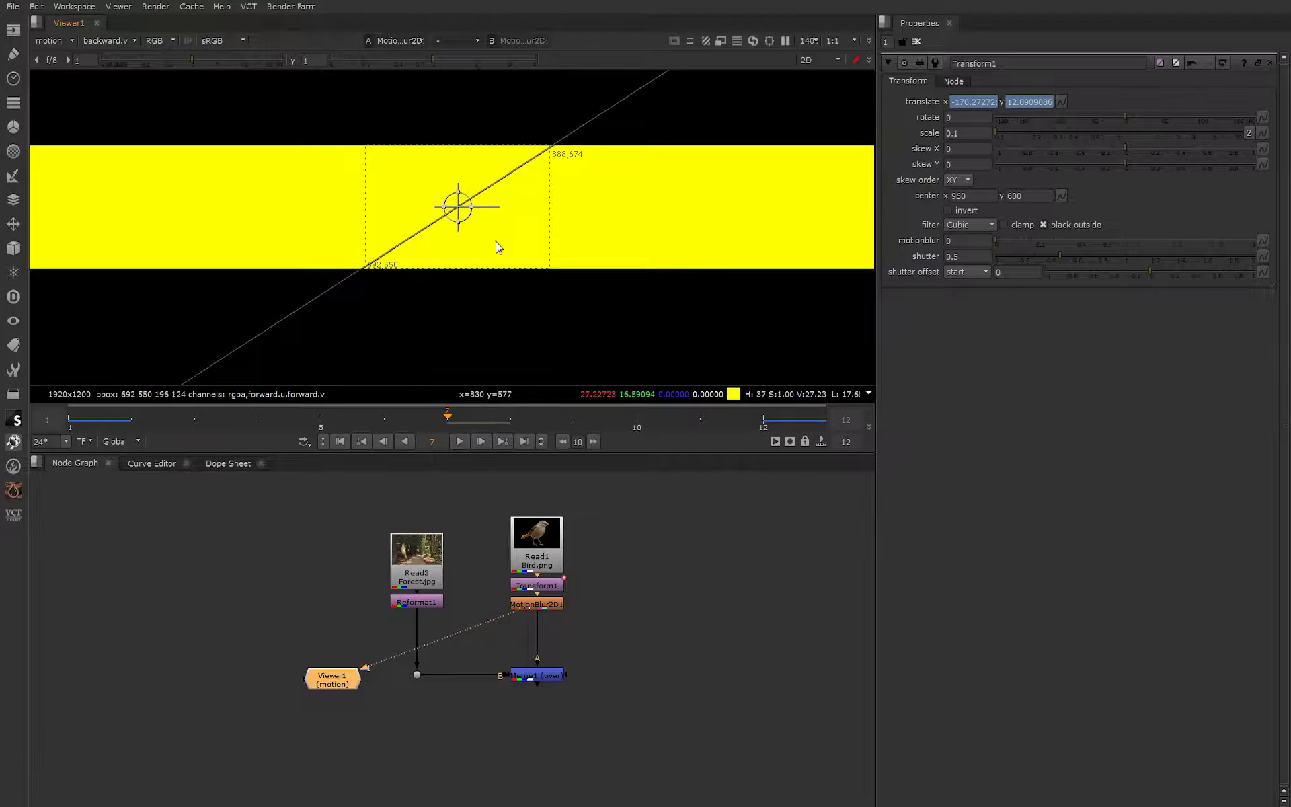
click(62, 41)
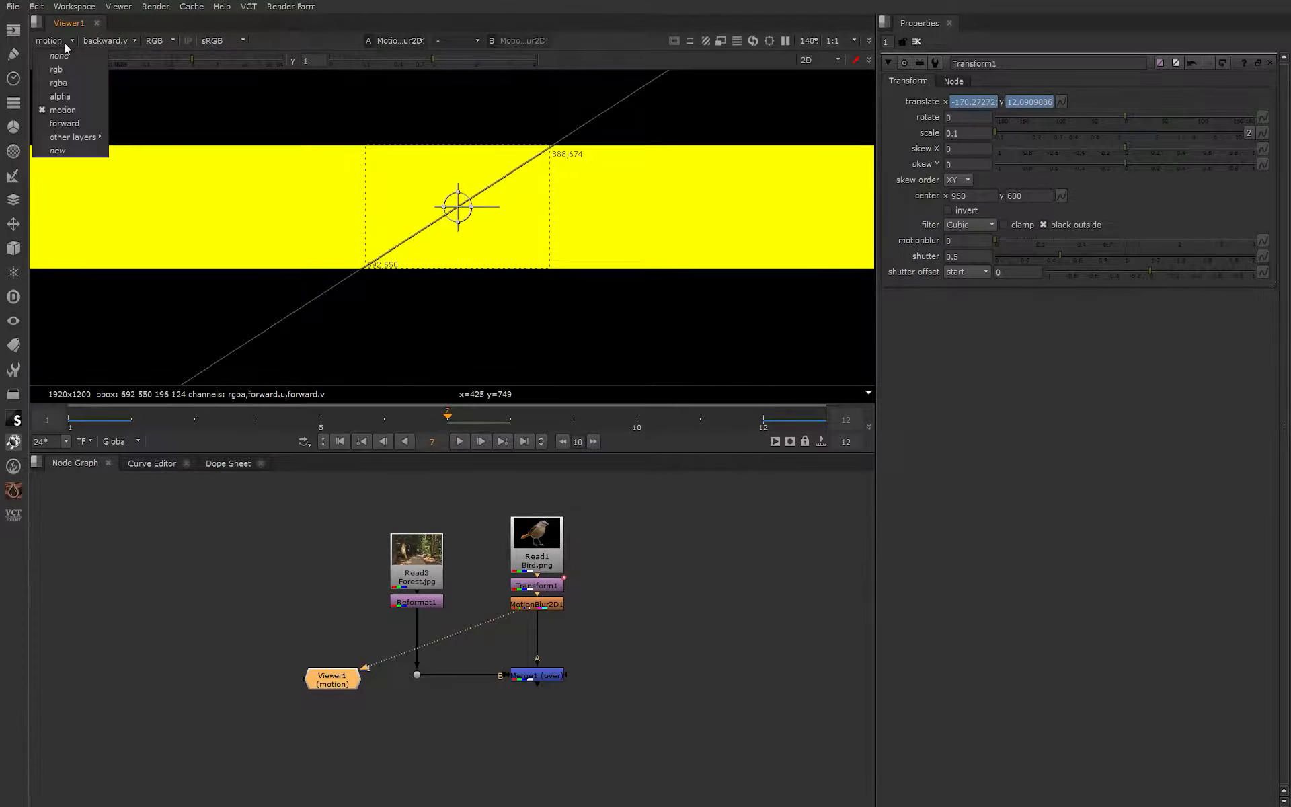
click(80, 85)
Insert a VectorBlur node between MotionBlur2D1 and the merge.
click(546, 600)
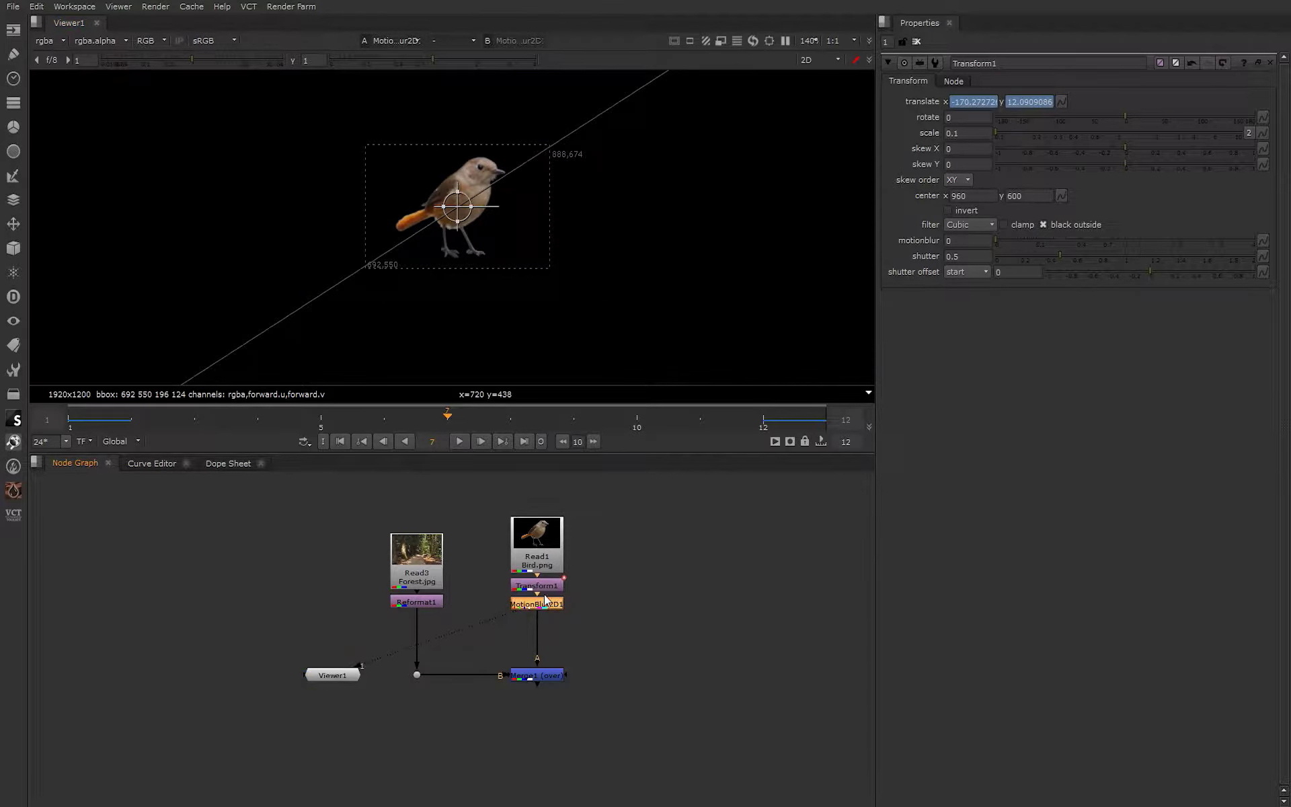
key(Tab)
text(ve)
key(Down)
key(Down)
key(Down)
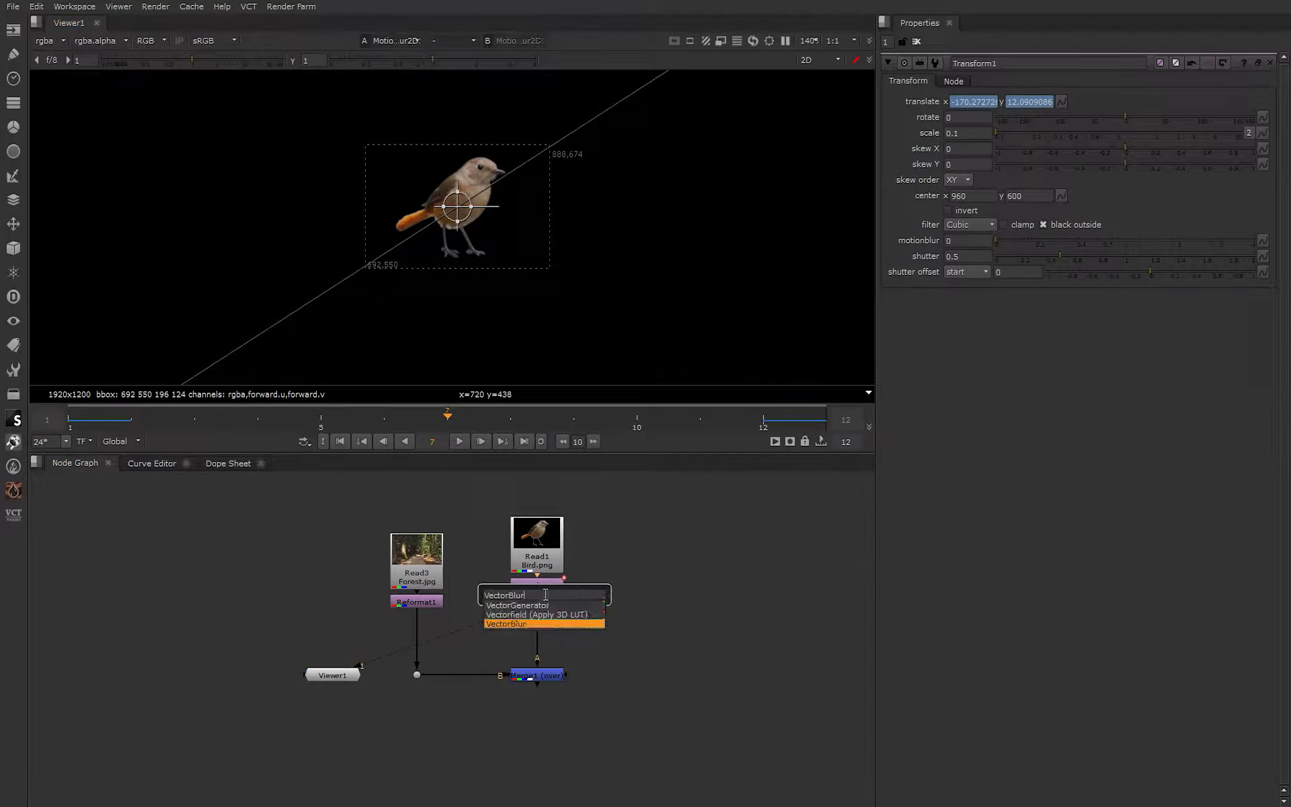
key(Return)
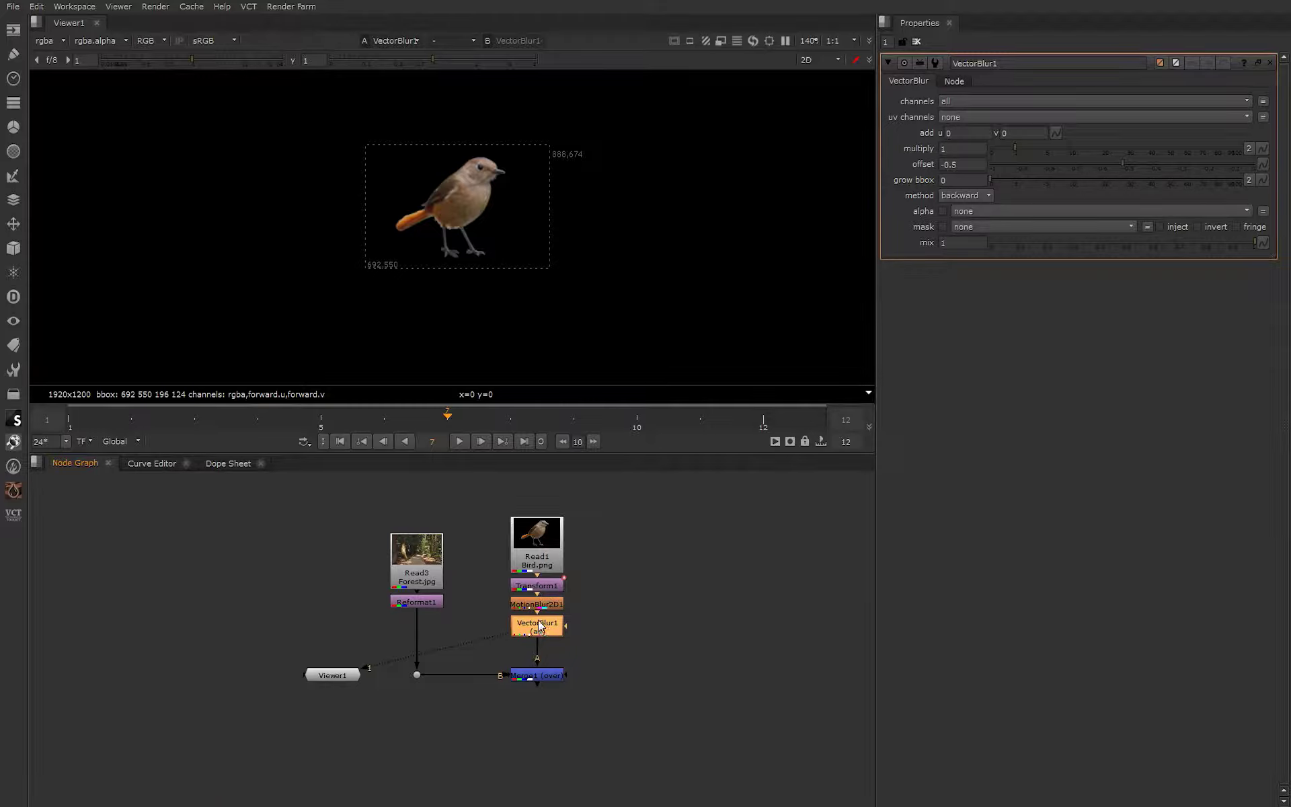
Check which layer MotionBlur2D1 writes its UV output to and the alternative layers offered.
scroll(544, 631, up, 2)
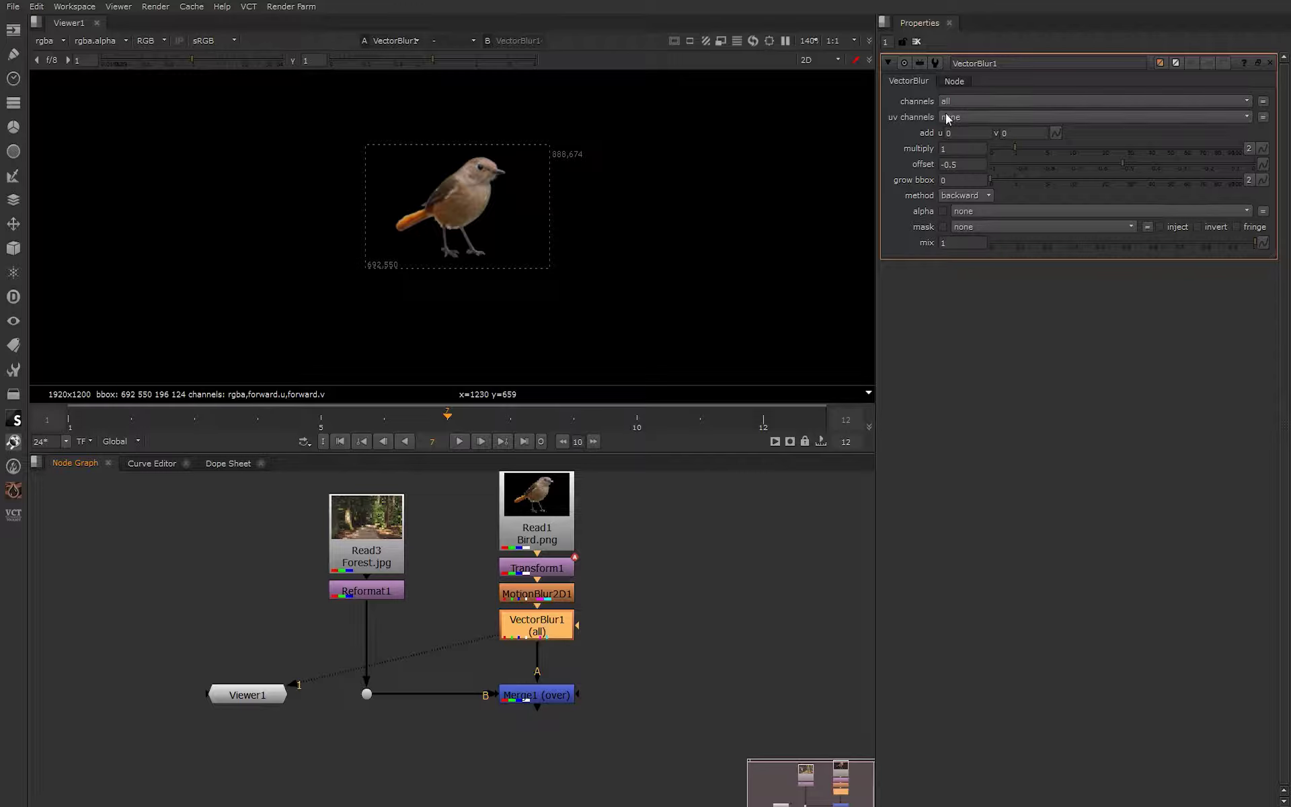
click(550, 594)
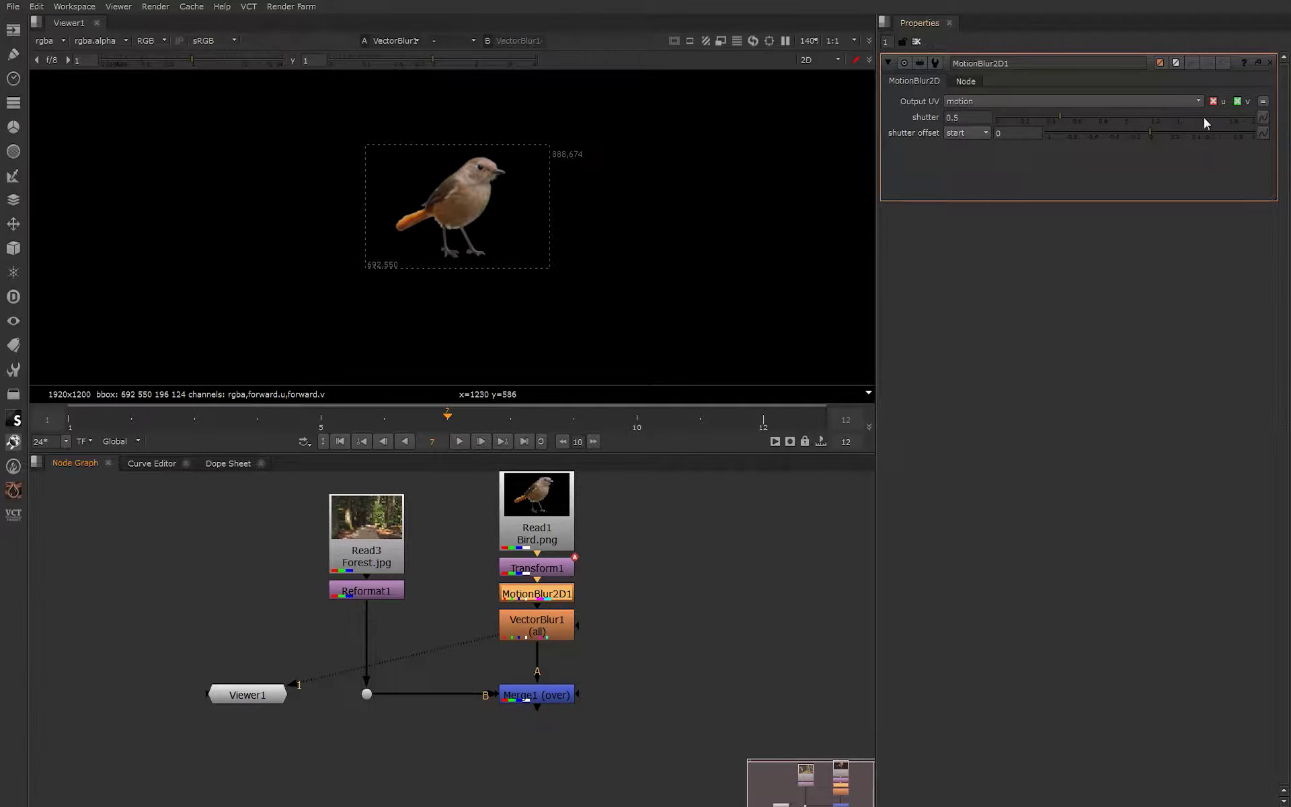
click(1188, 102)
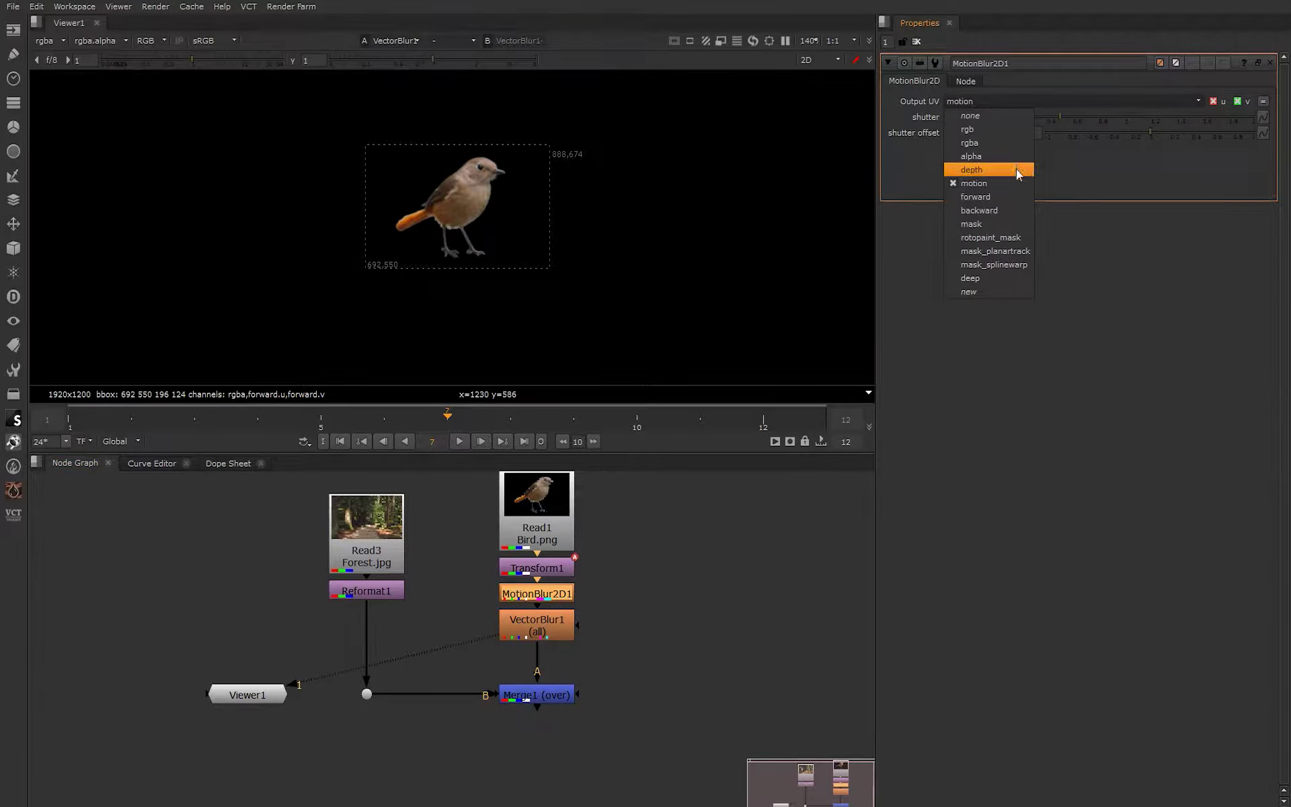
click(1143, 284)
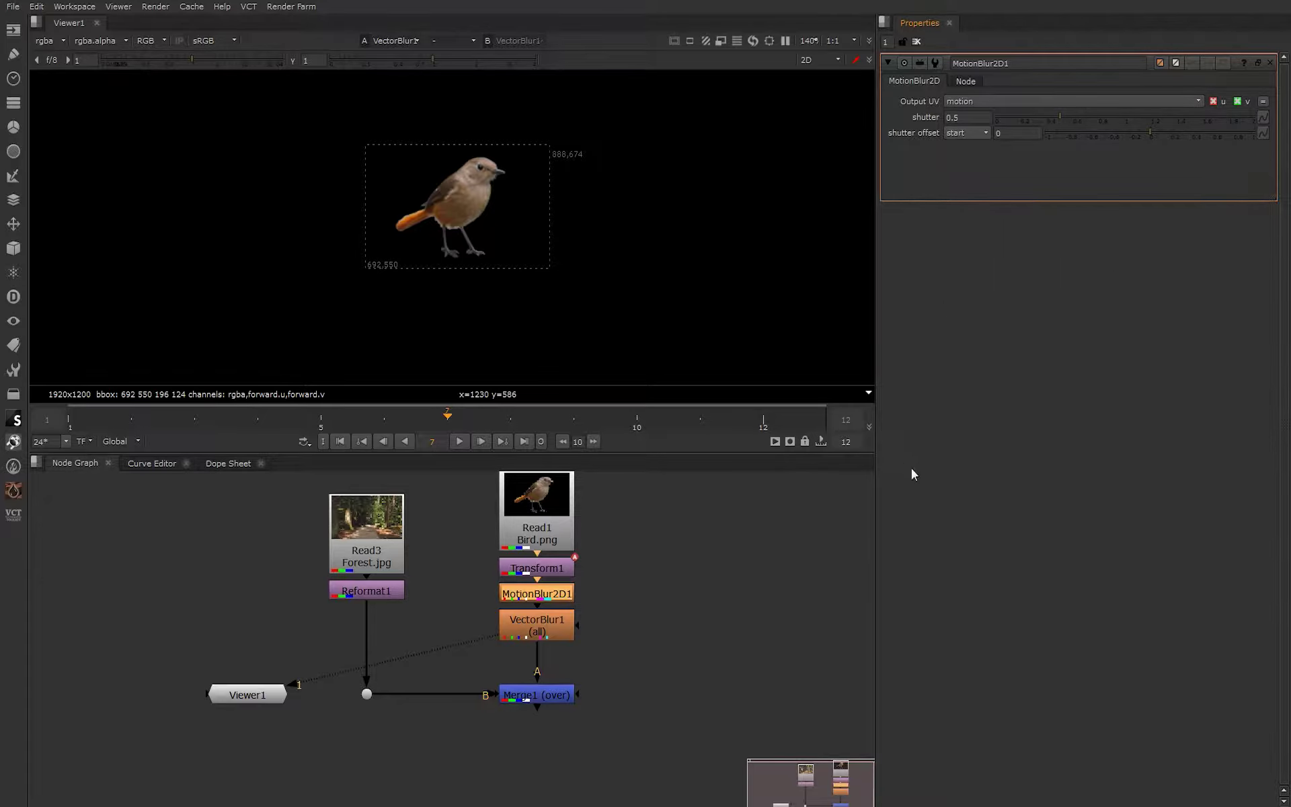
click(618, 611)
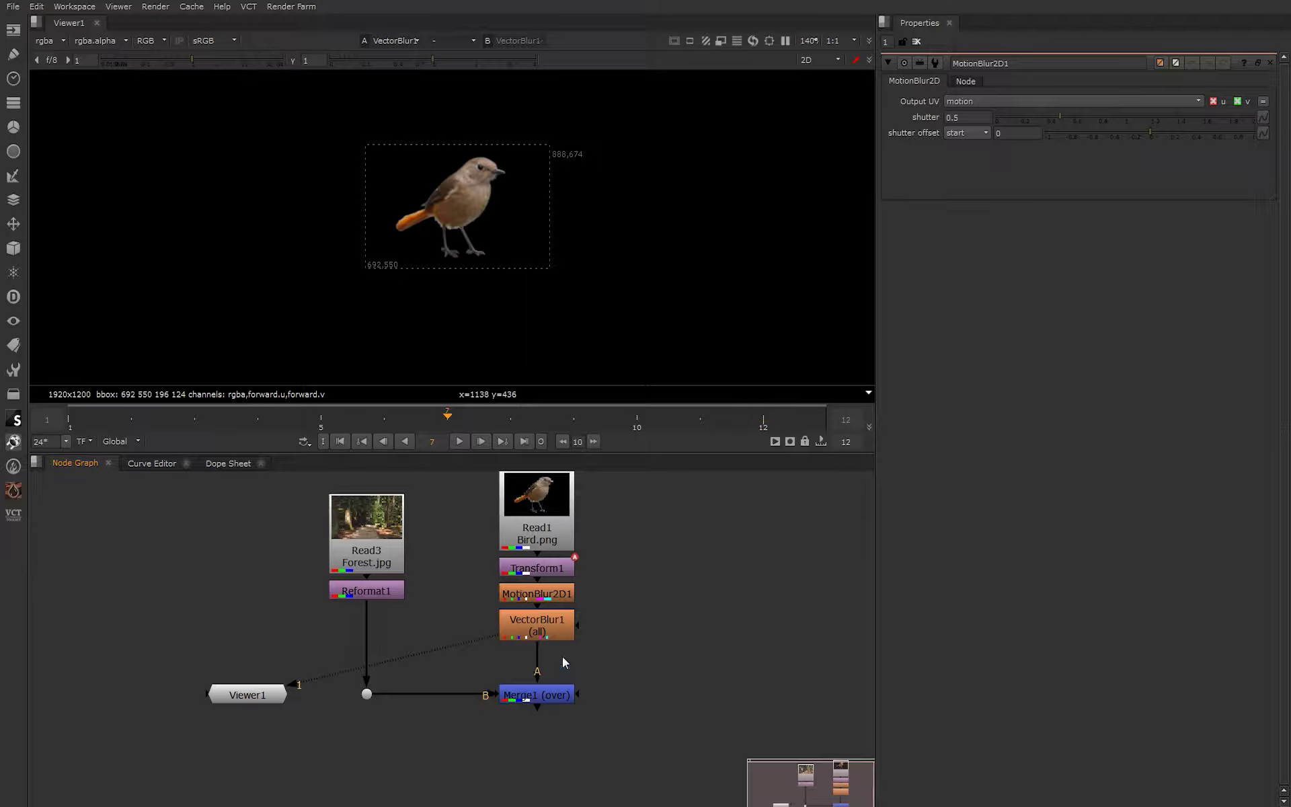
Set VectorBlur1 to process the rgba channels and use motion as its uv channels.
click(547, 631)
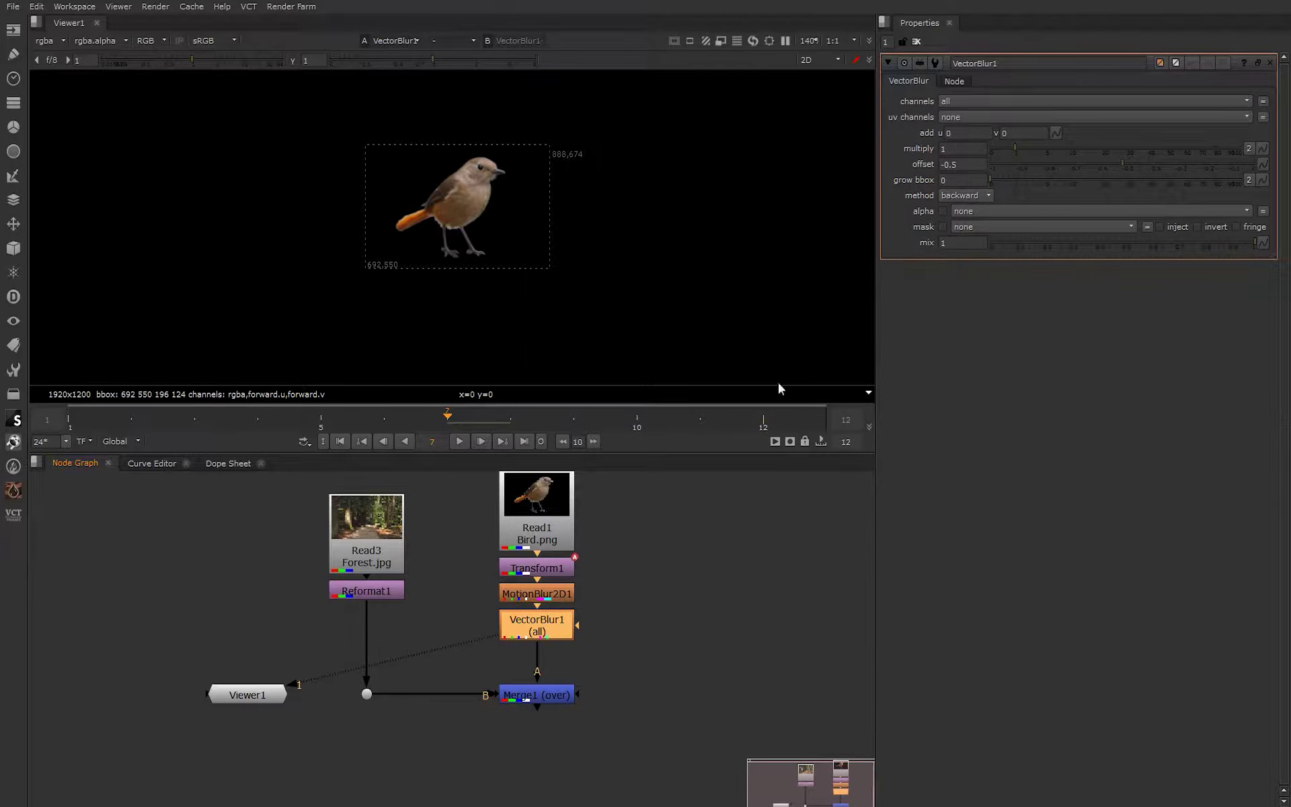
click(962, 101)
click(986, 156)
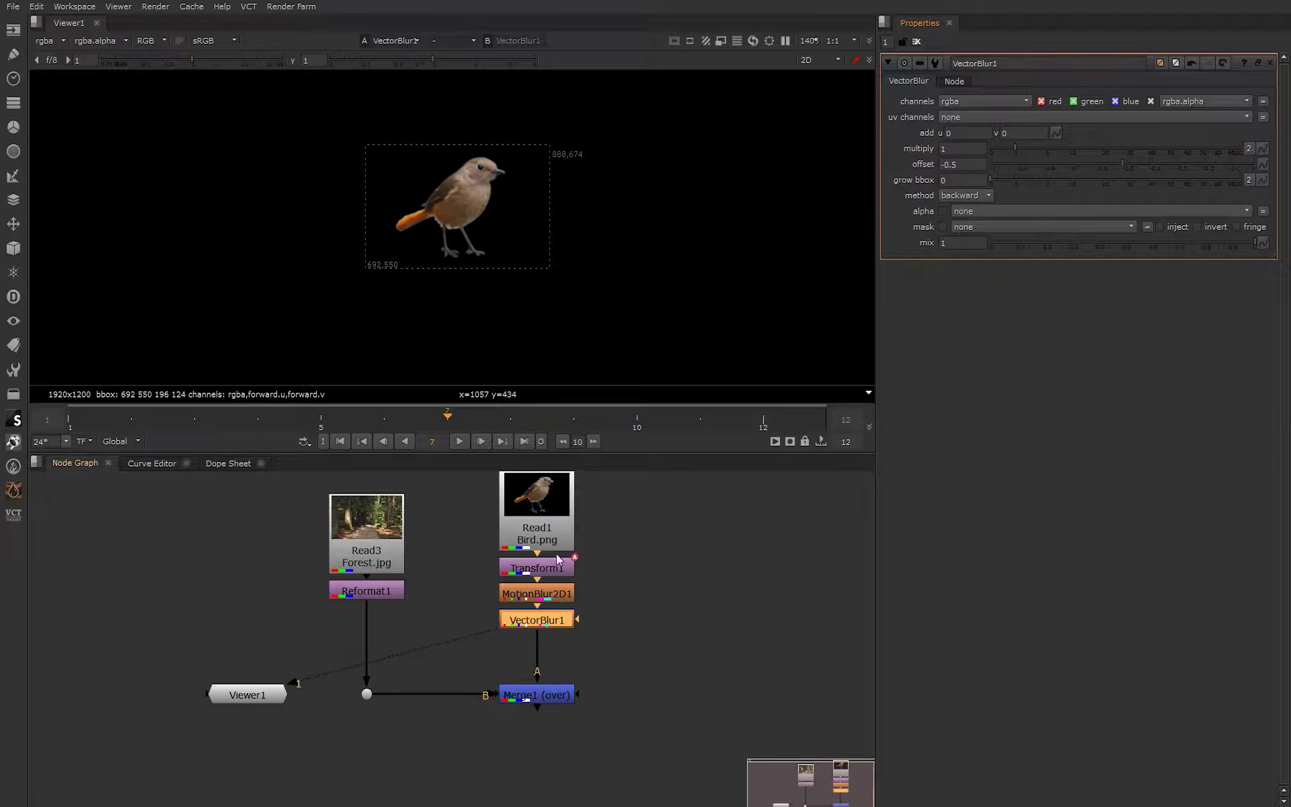
click(548, 624)
key(1)
click(963, 119)
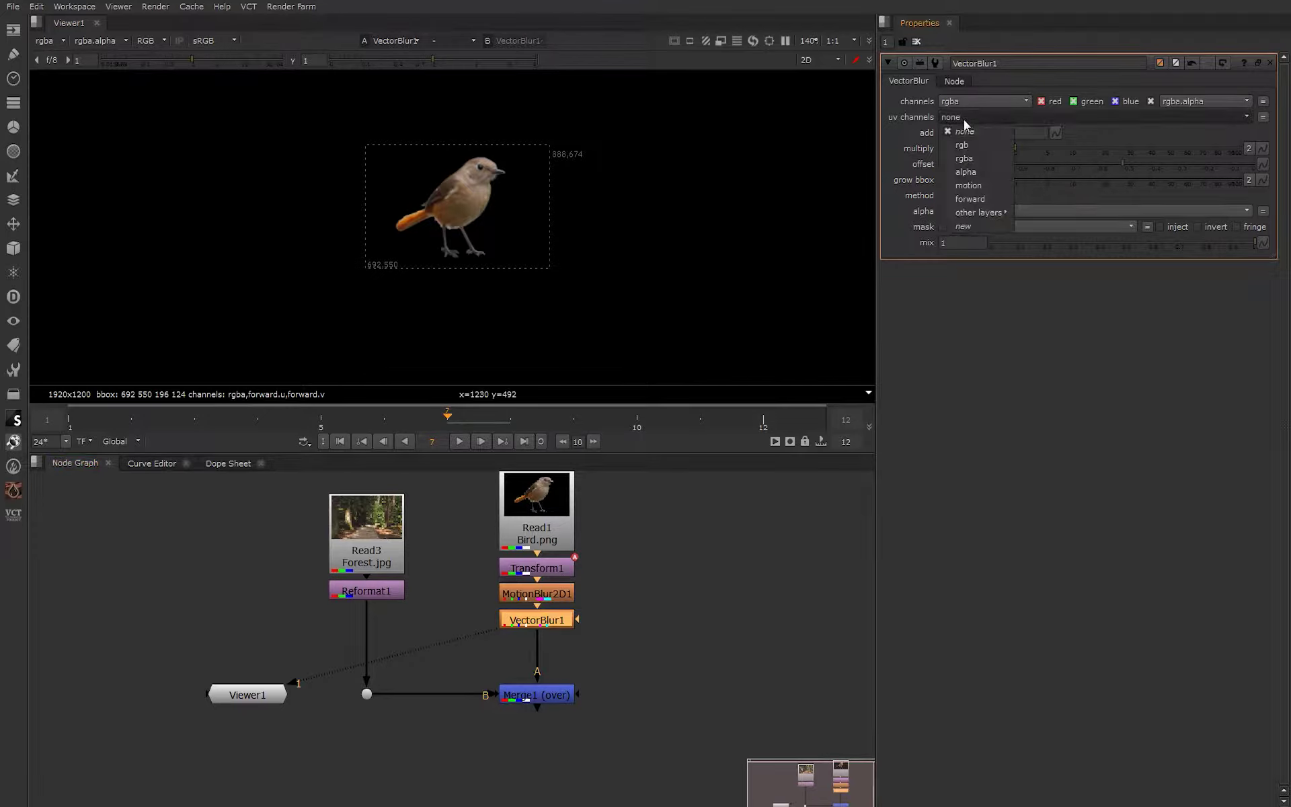
click(985, 185)
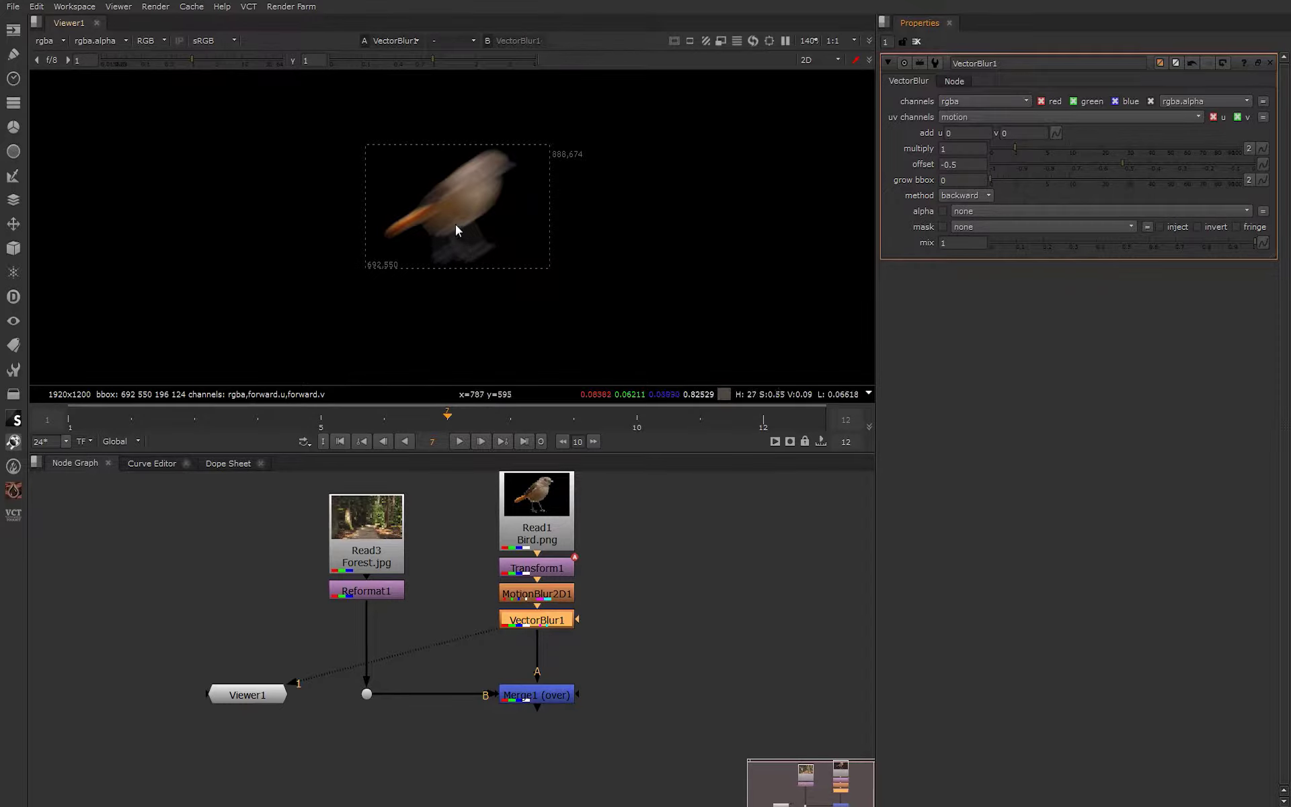
Compare the bird at close range in the MotionBlur2D1 and VectorBlur1 outputs, ending on VectorBlur1.
scroll(445, 186, up, 2)
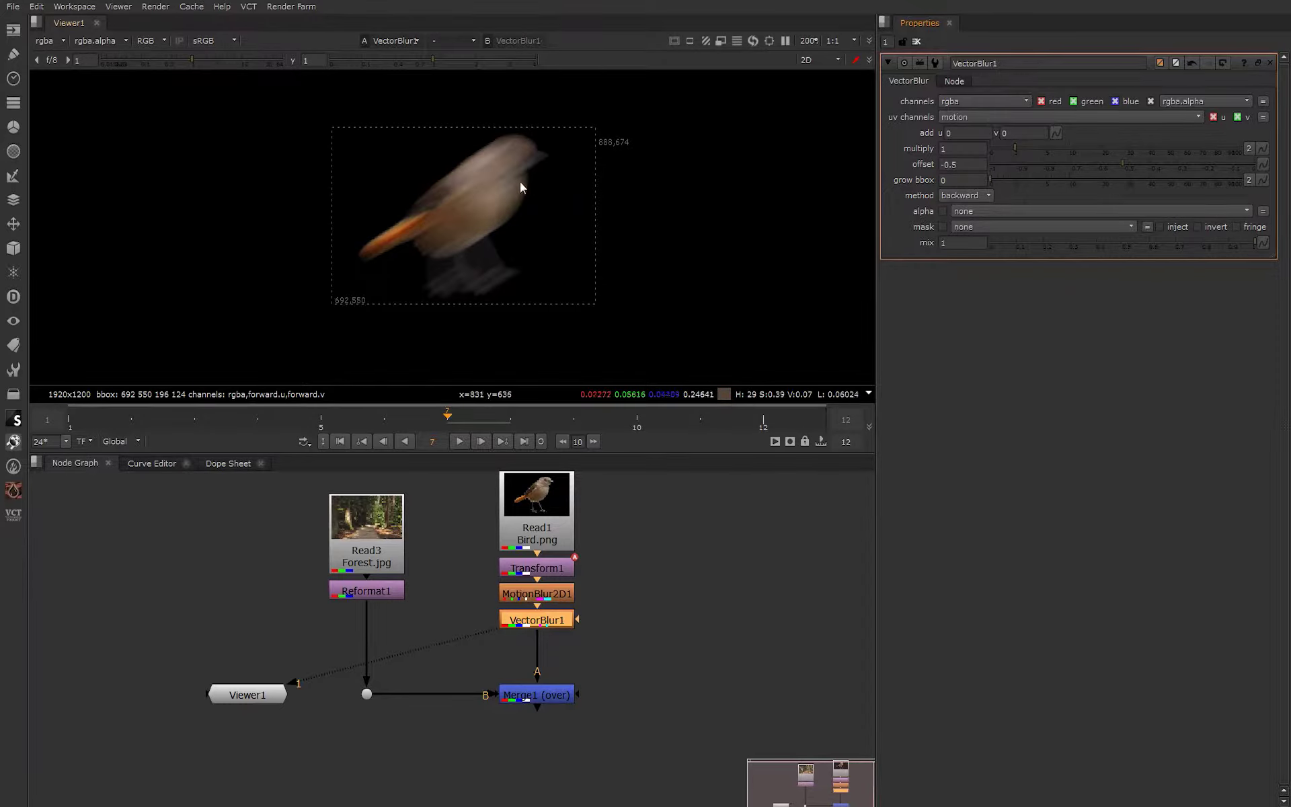
click(564, 601)
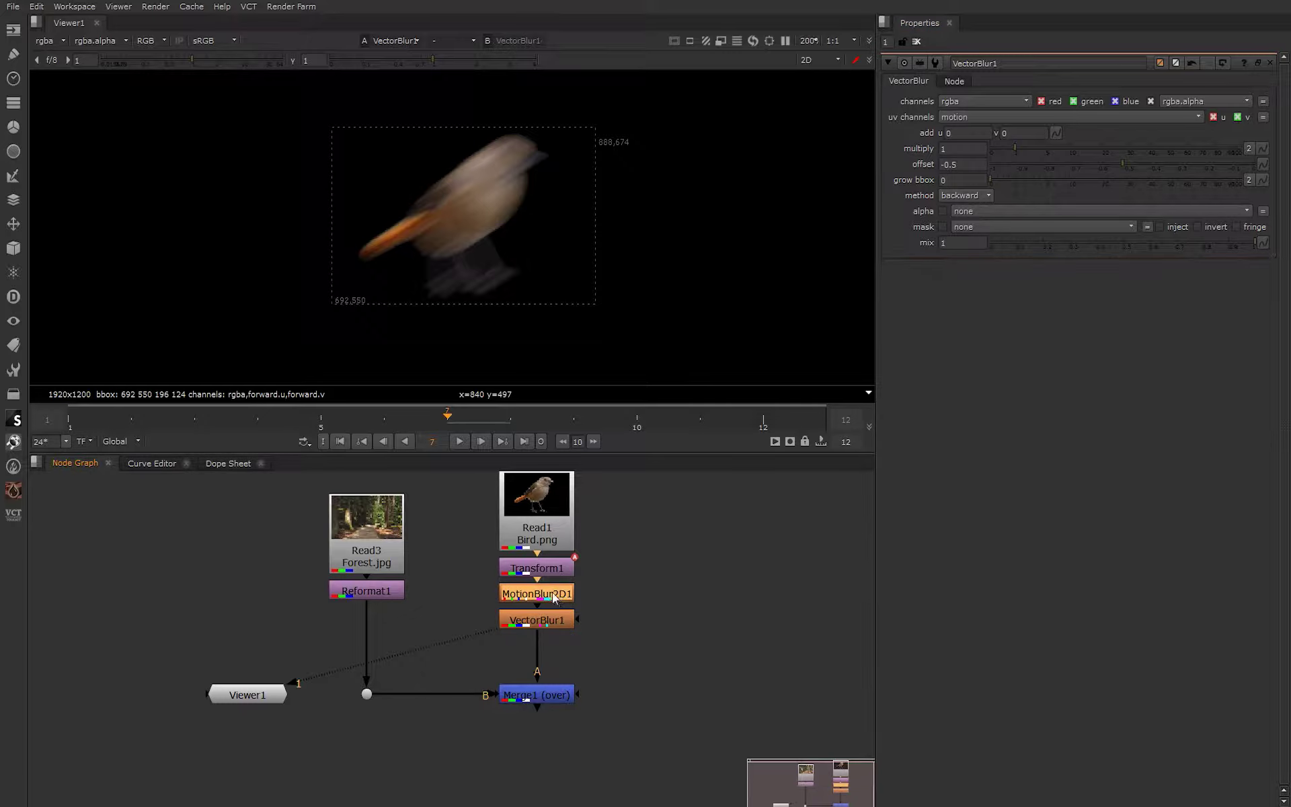
ctrl+shift+click(552, 593)
ctrl+shift+click(550, 620)
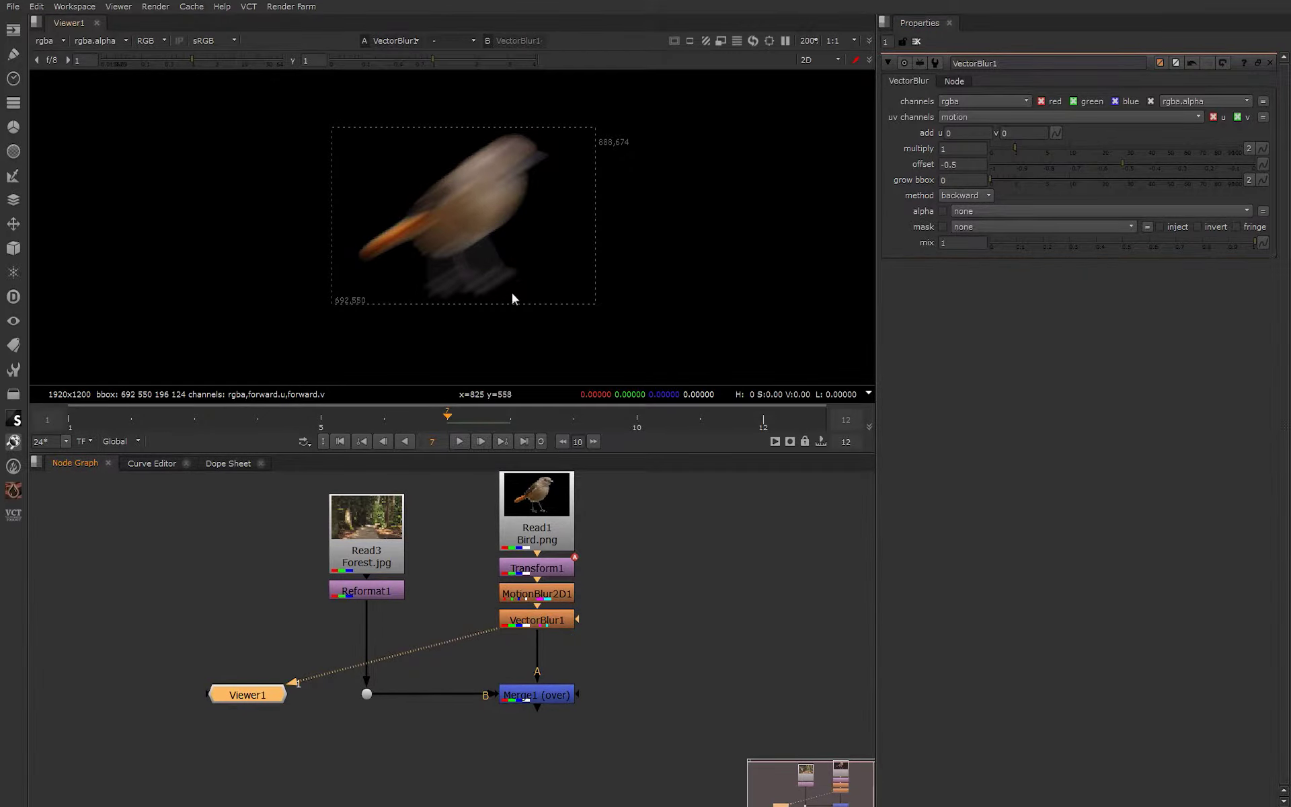
scroll(471, 247, down, 2)
scroll(441, 253, up, 2)
Try lower multiply values on VectorBlur1 to compare the blur strength, and return multiply to 1.
click(957, 152)
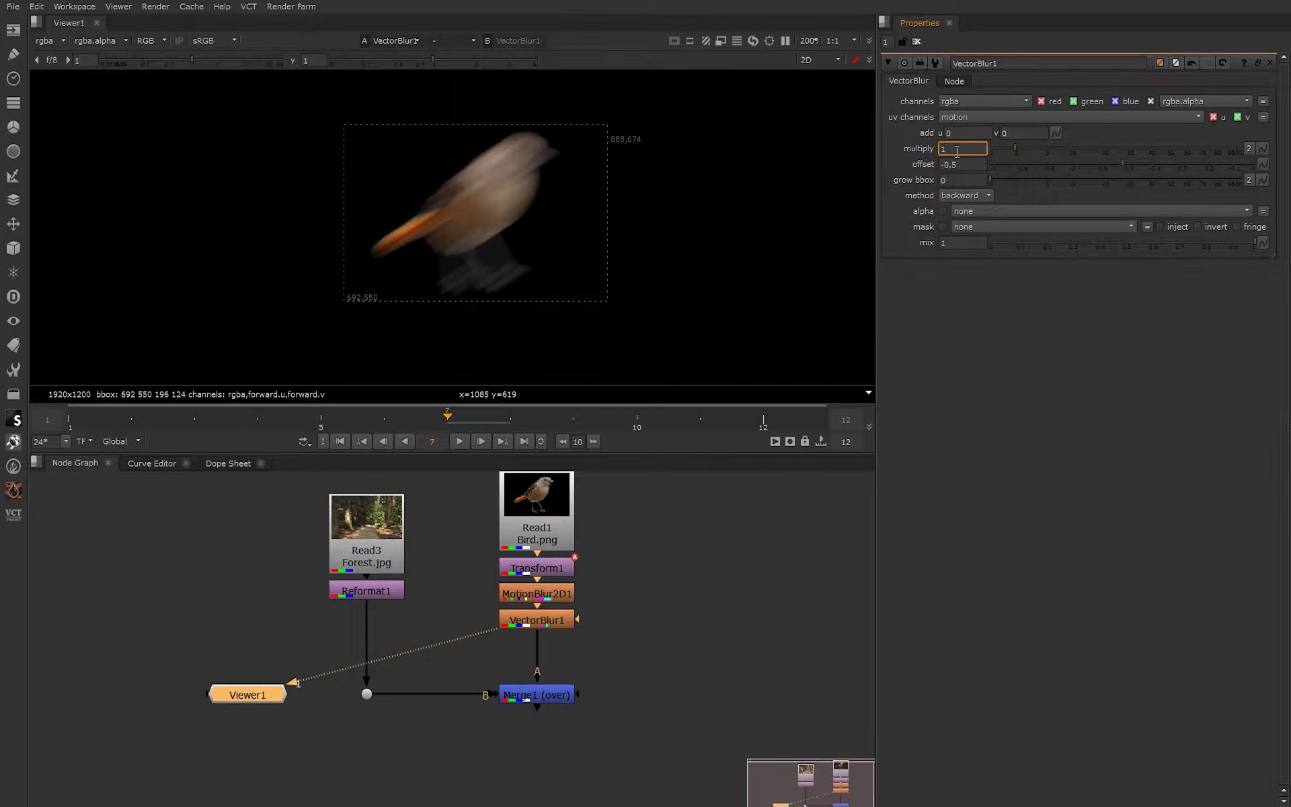
key(Down)
key(Down)
key(Down)
key(Down)
key(Down)
key(Down)
key(Down)
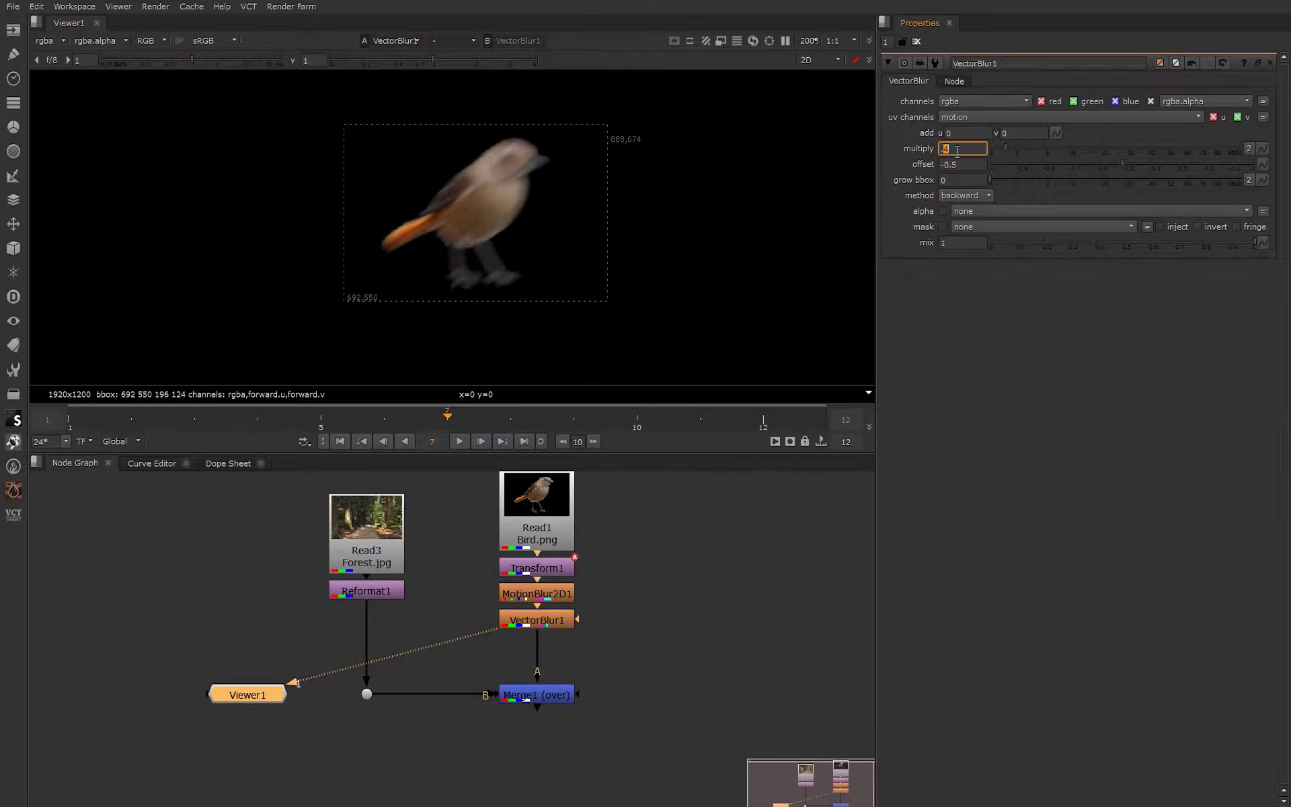
key(Up)
key(Up)
key(Up)
key(Up)
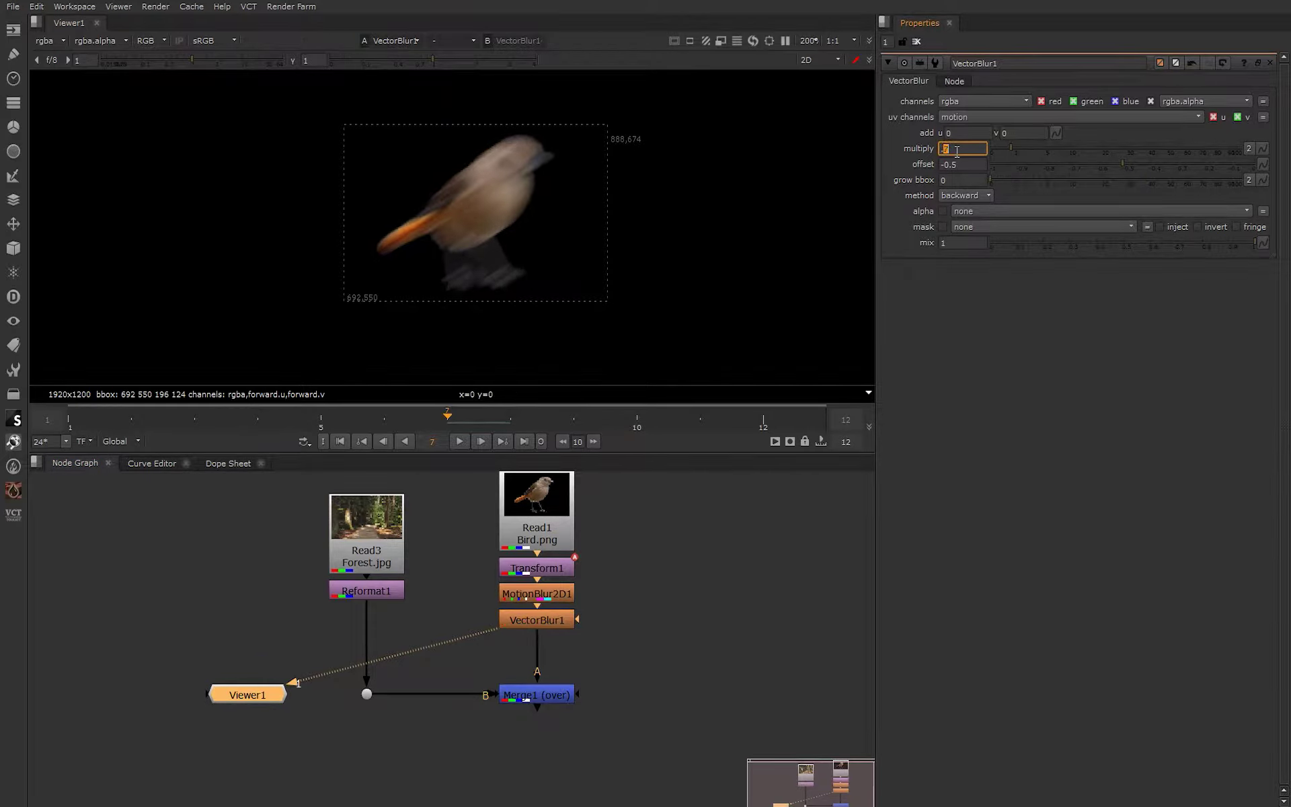
key(Up)
key(Up)
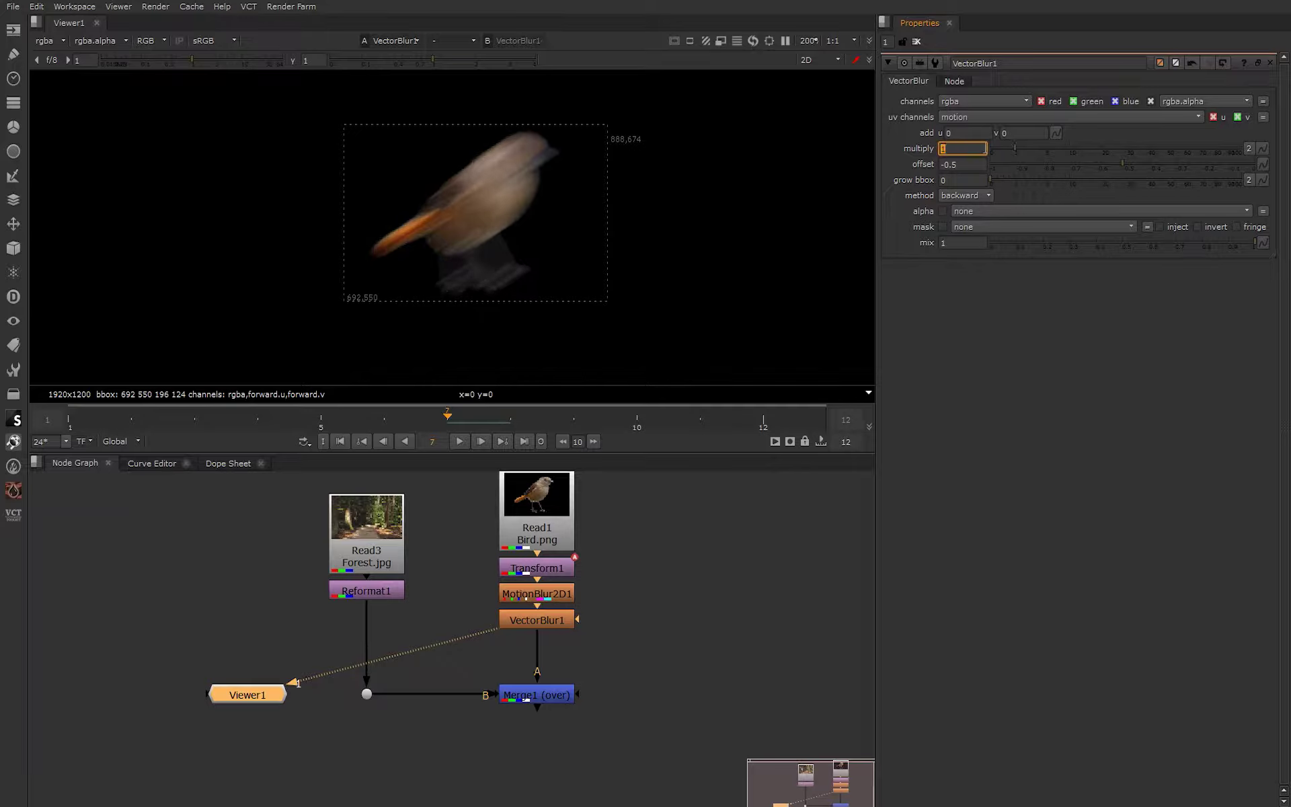
Move MotionBlur2D1 and VectorBlur1 down together to leave a gap below Transform1.
scroll(470, 254, down, 2)
mouse_move(543, 613)
mouse_down()
mouse_move(544, 630)
mouse_move(556, 611)
mouse_move(542, 619)
mouse_up()
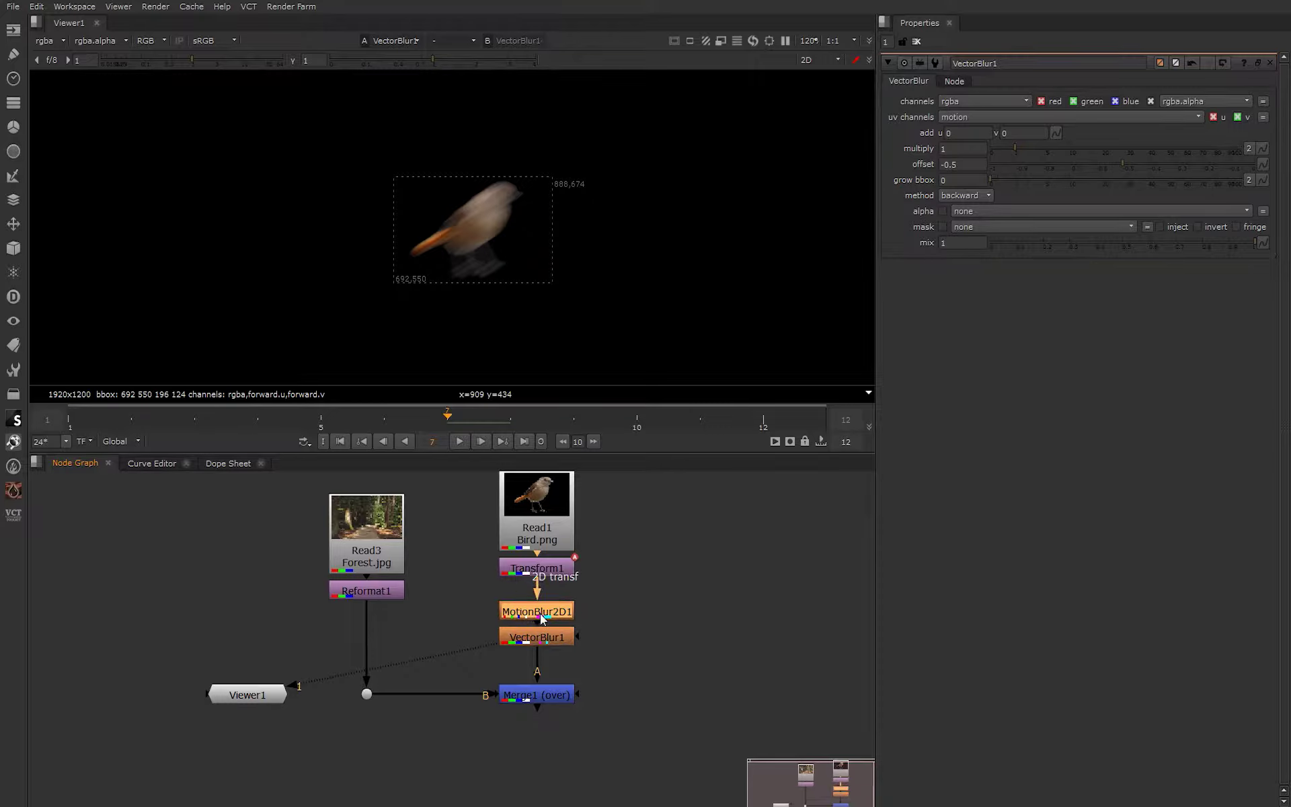
drag(453, 585, 593, 664)
drag(544, 620, 544, 642)
click(619, 607)
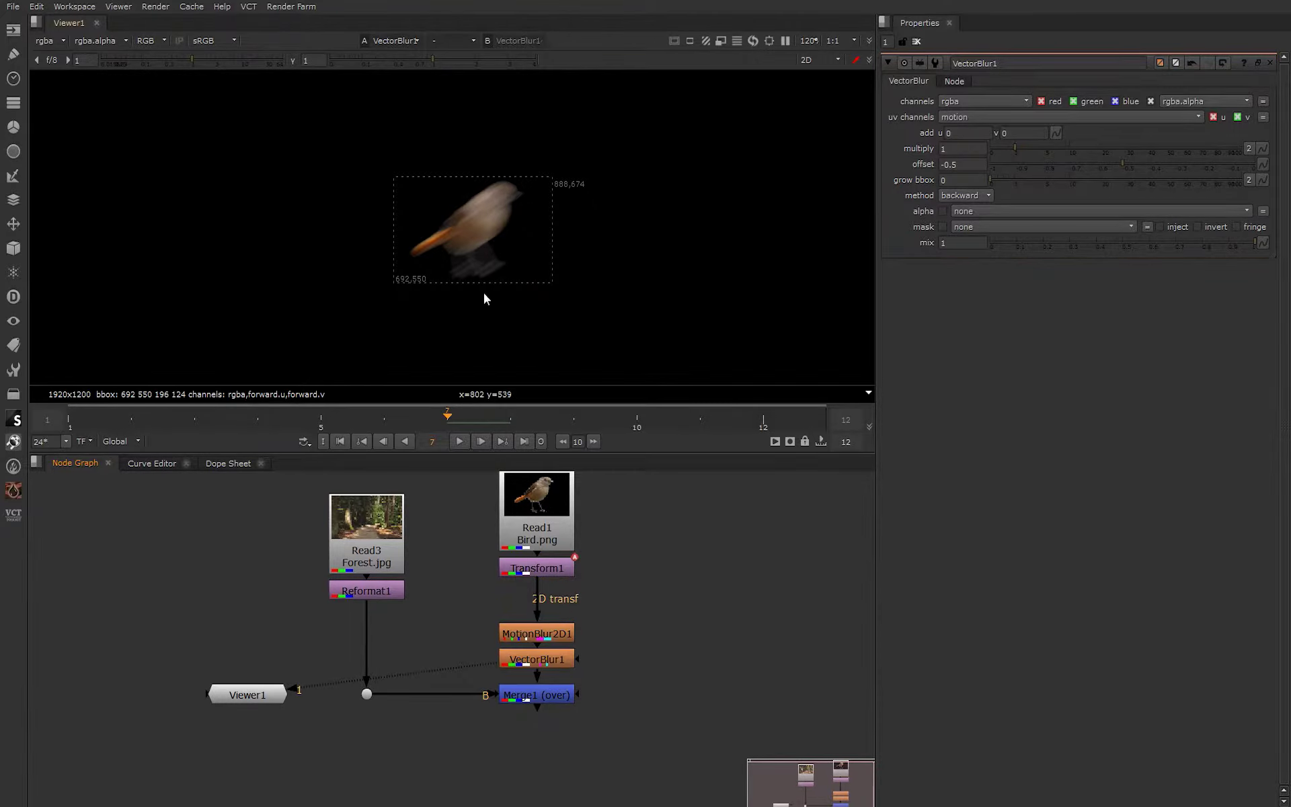
Add an unconnected Tracker node beside Transform1, and reconnect MotionBlur2D1's 2D transf input to it.
key(Tab)
text(Tracker)
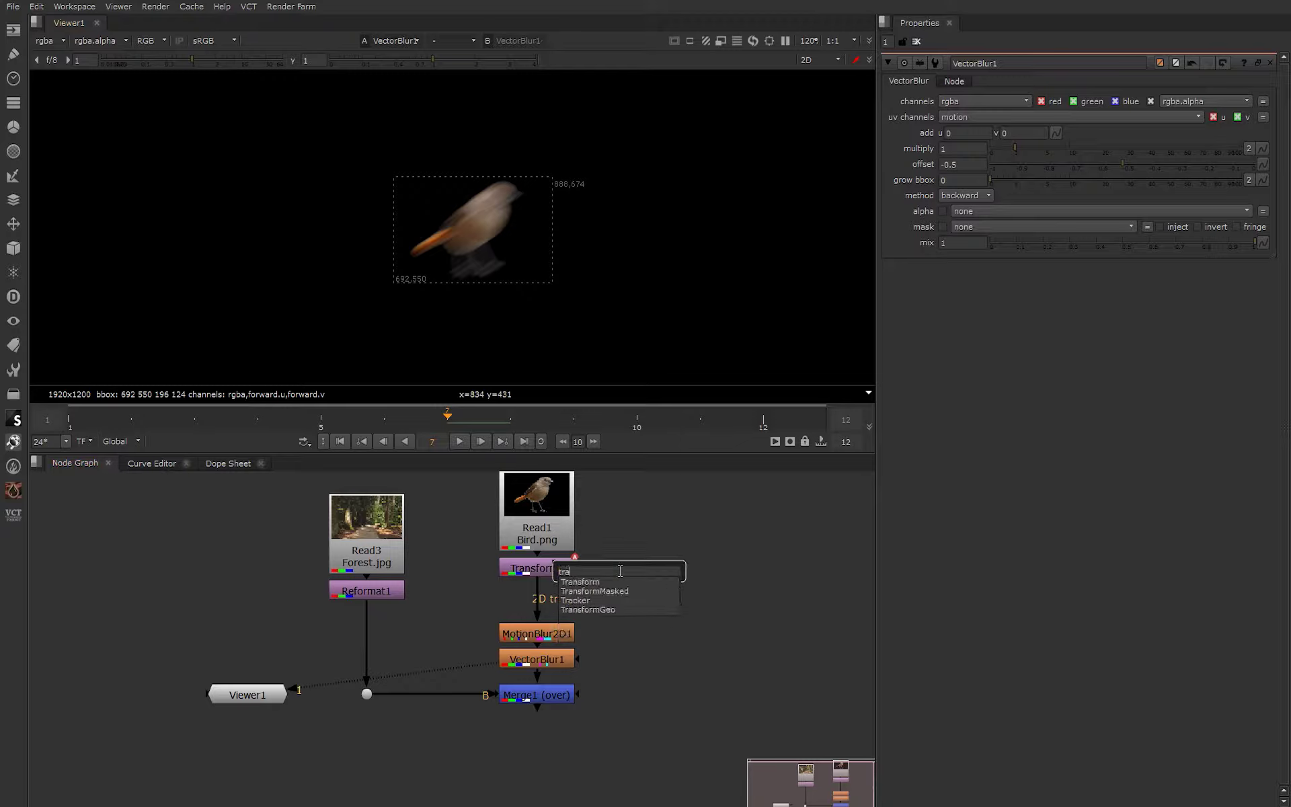
key(Return)
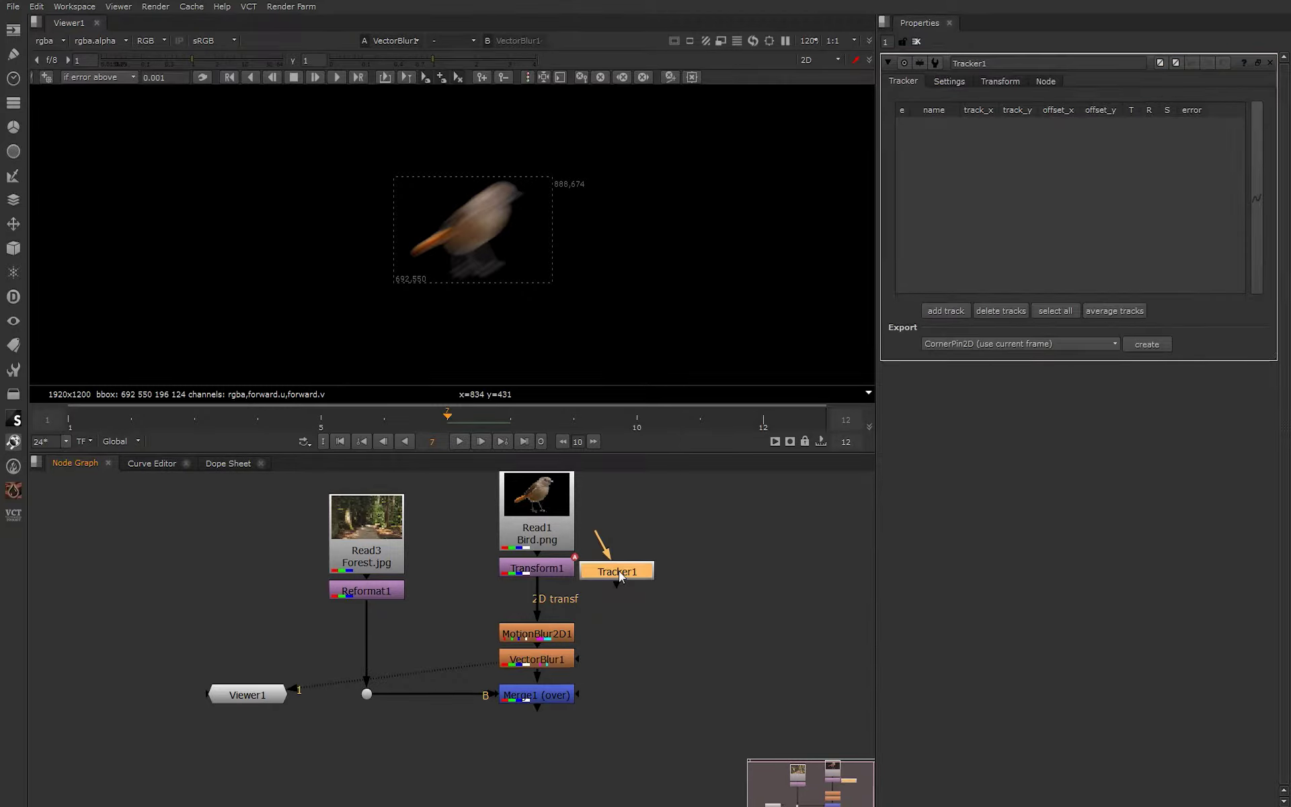
drag(618, 571, 644, 568)
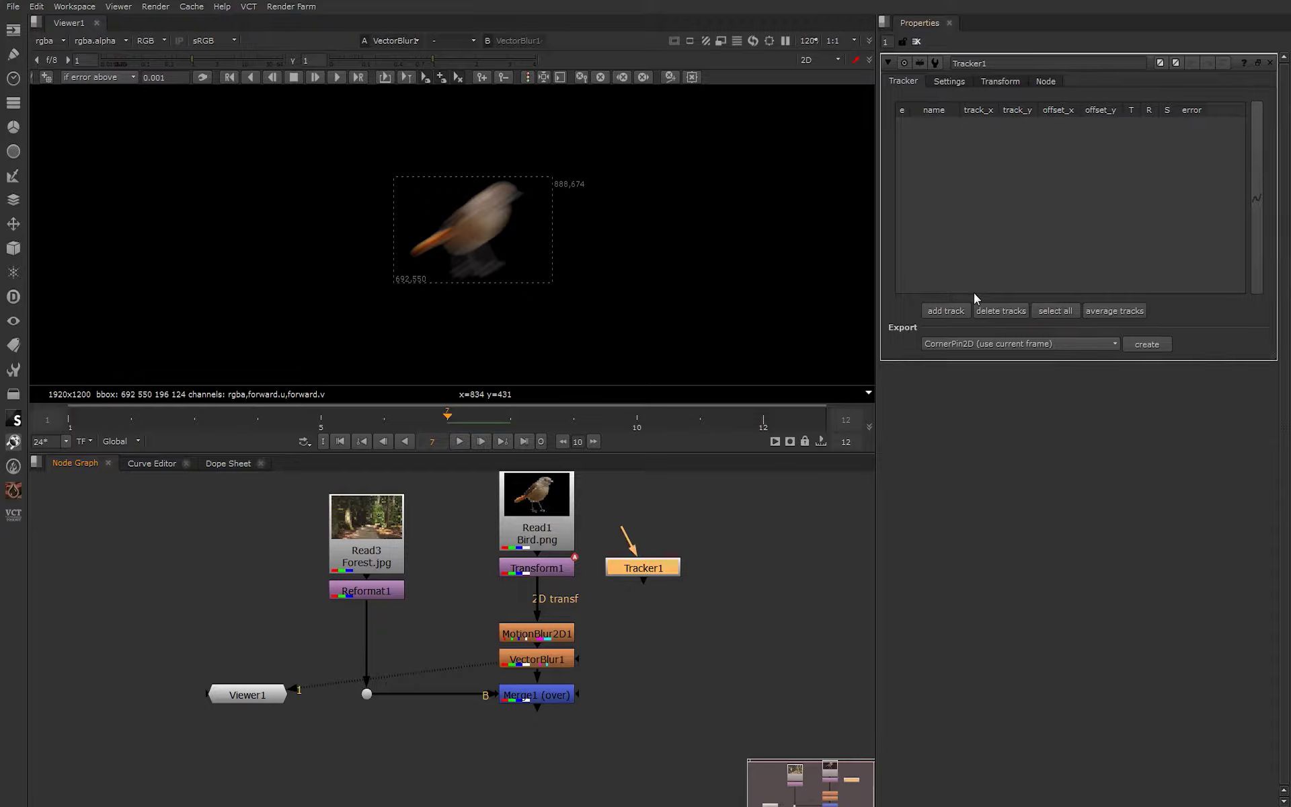
drag(536, 599, 662, 577)
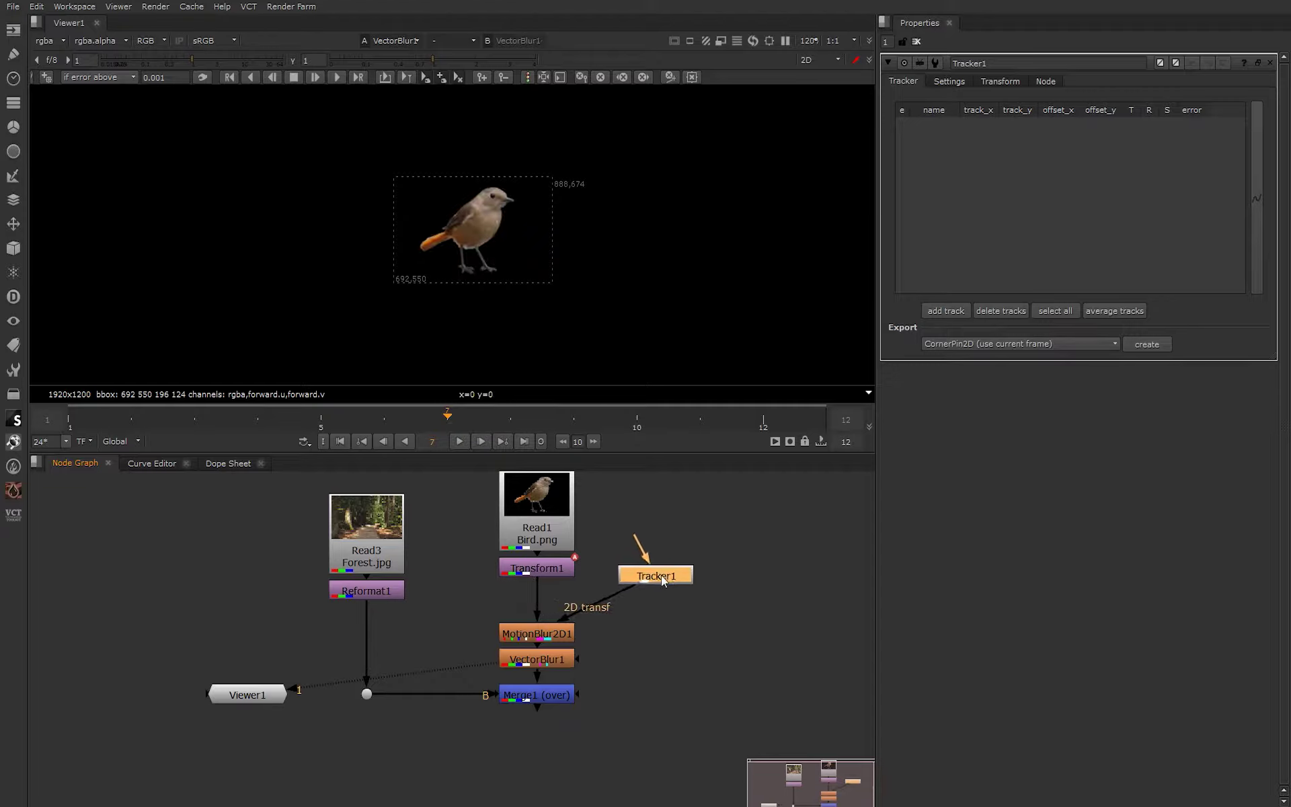